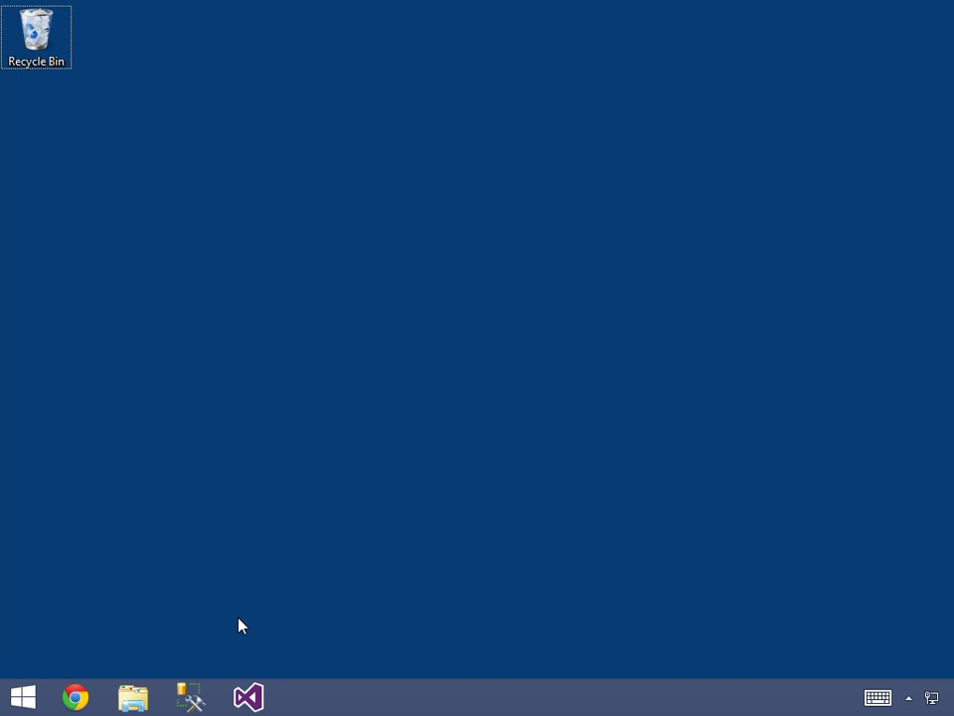
Step: Search for SQL Server Data Tools for Visual Studio 2013 and launch it
left_click(36, 702)
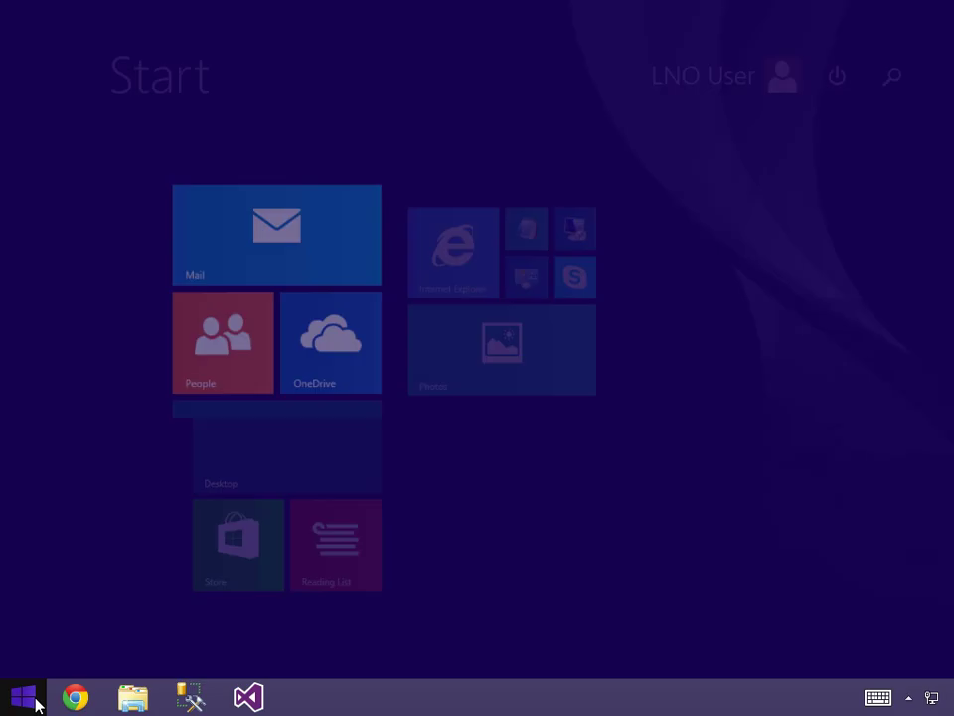
type("sql")
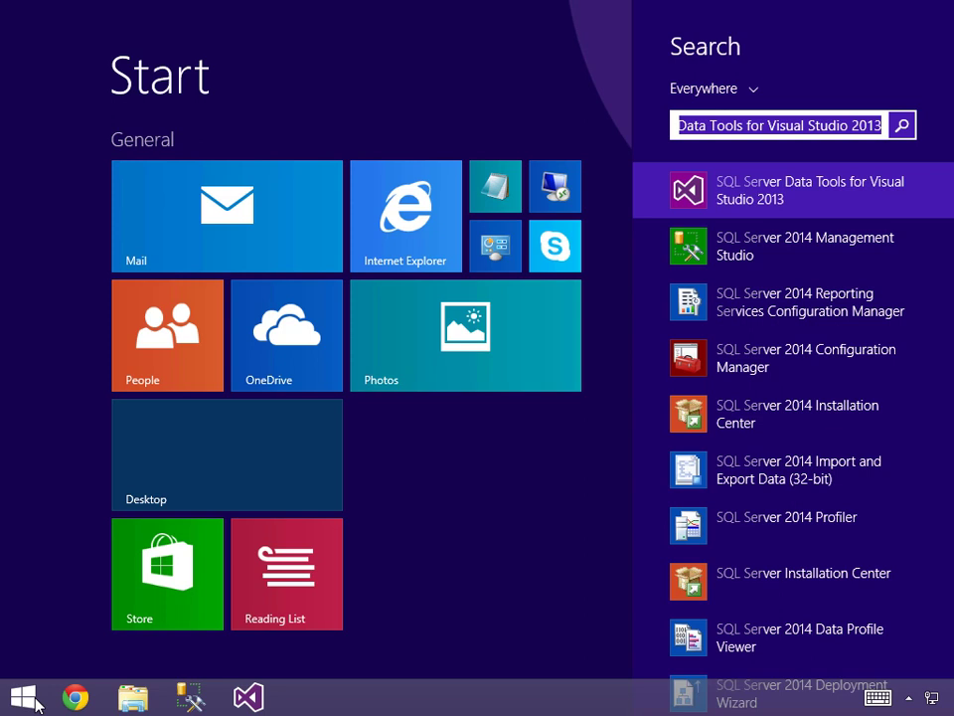
key("Return")
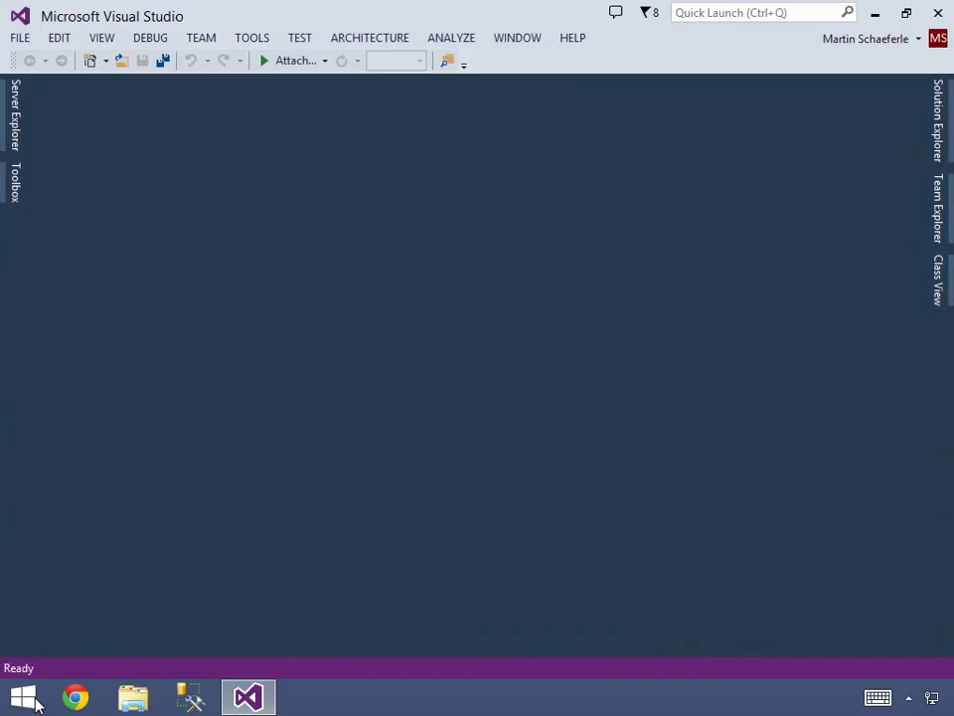
Step: Open the recent solution AdvWorkDW.sln and keep Solution Explorer pinned open
left_click(22, 40)
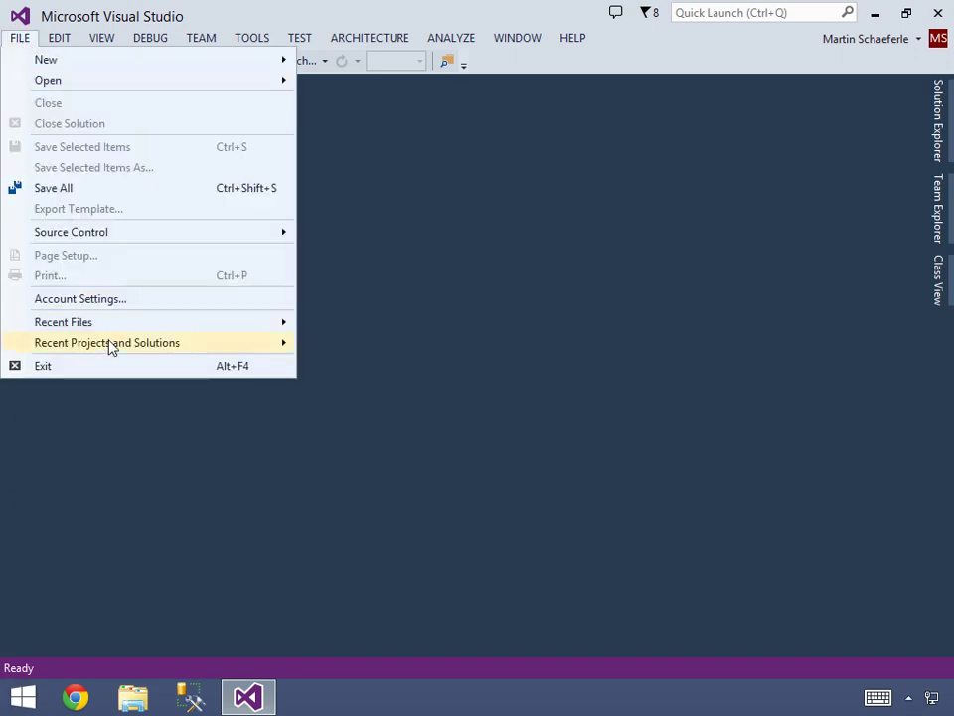
mouse_move(111, 345)
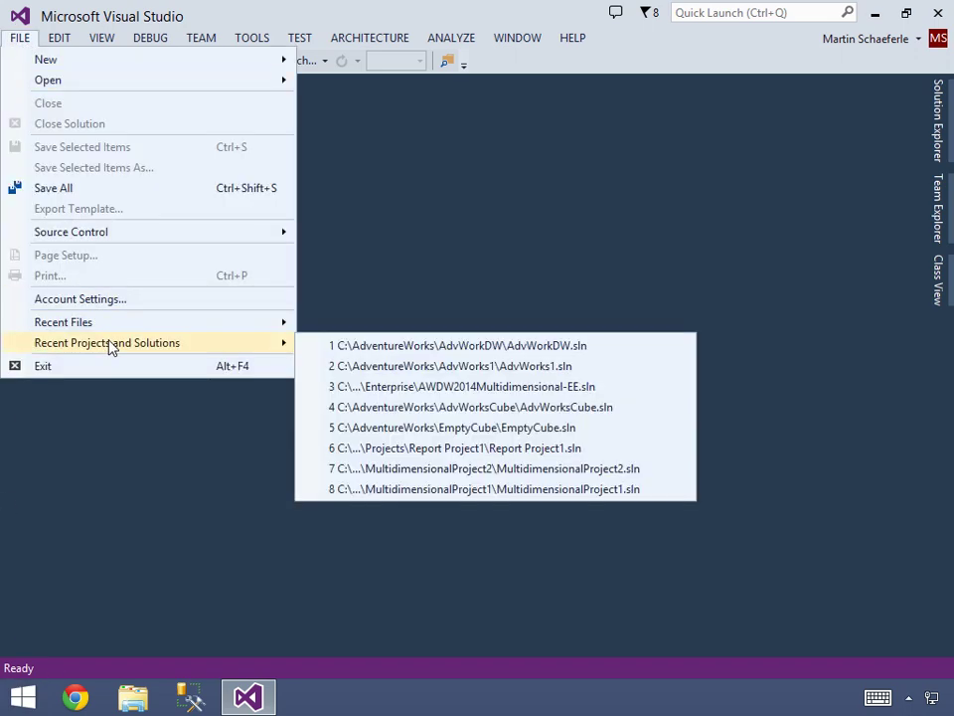
left_click(516, 348)
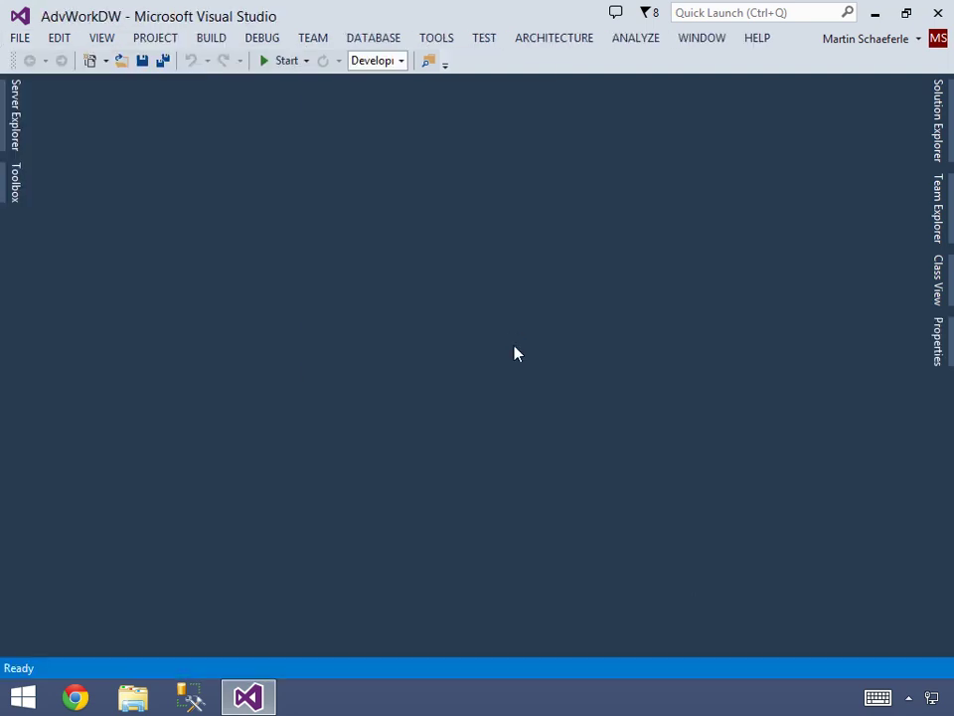
left_click(936, 148)
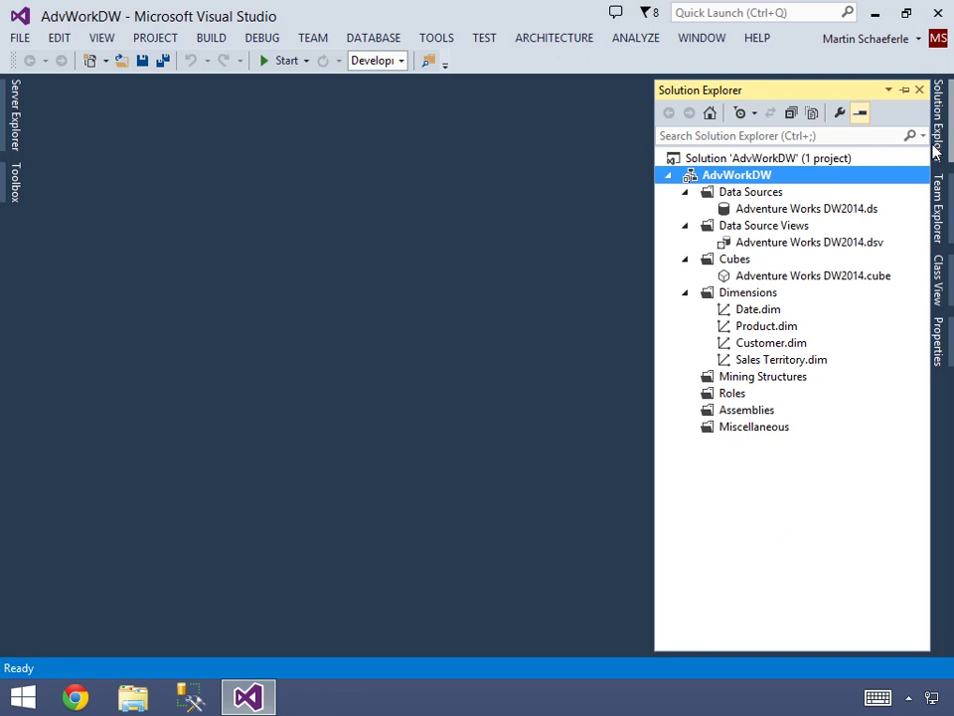
left_click(905, 90)
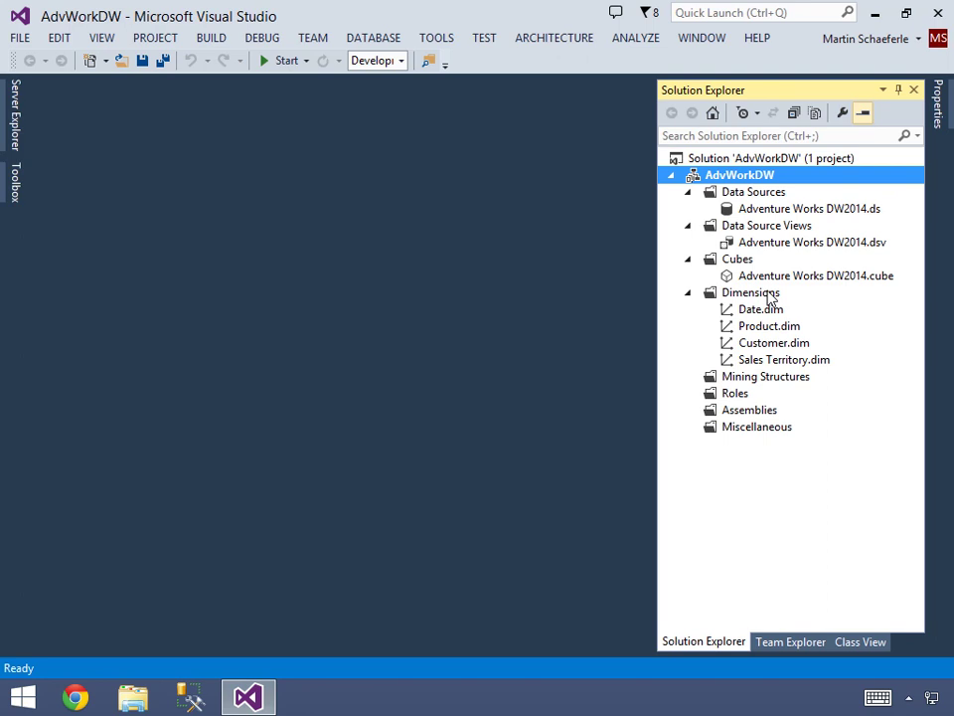
Step: Open the Customer.dim dimension and rename its Customer Key attribute to Customer
double_click(773, 344)
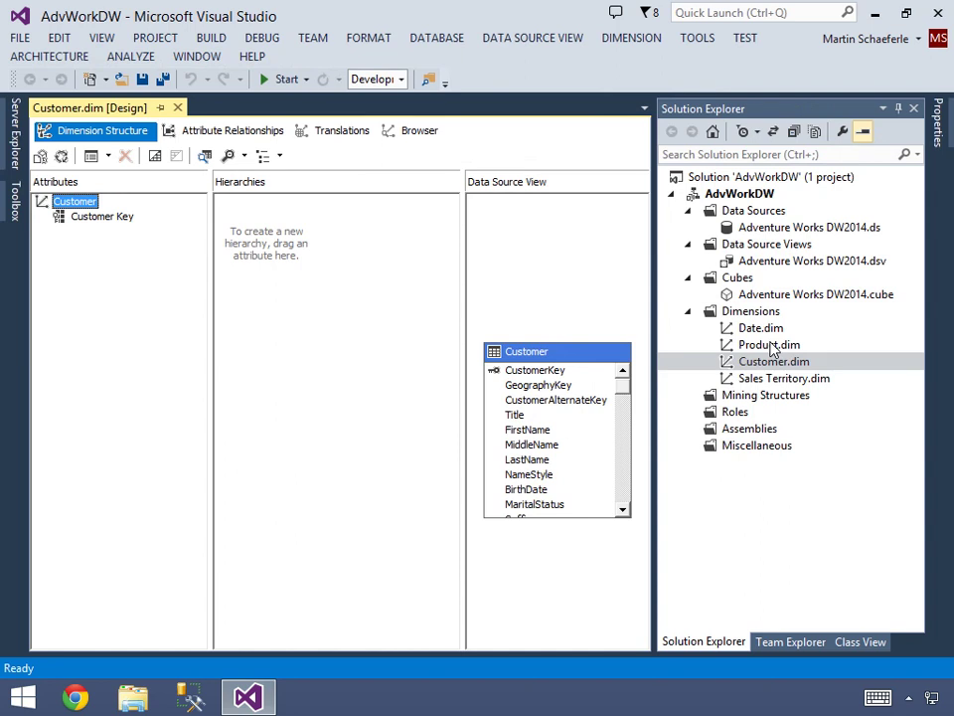
key("Down")
key("F2")
key("End")
key("BackSpace")
key("BackSpace")
key("BackSpace")
key("BackSpace")
key("Return")
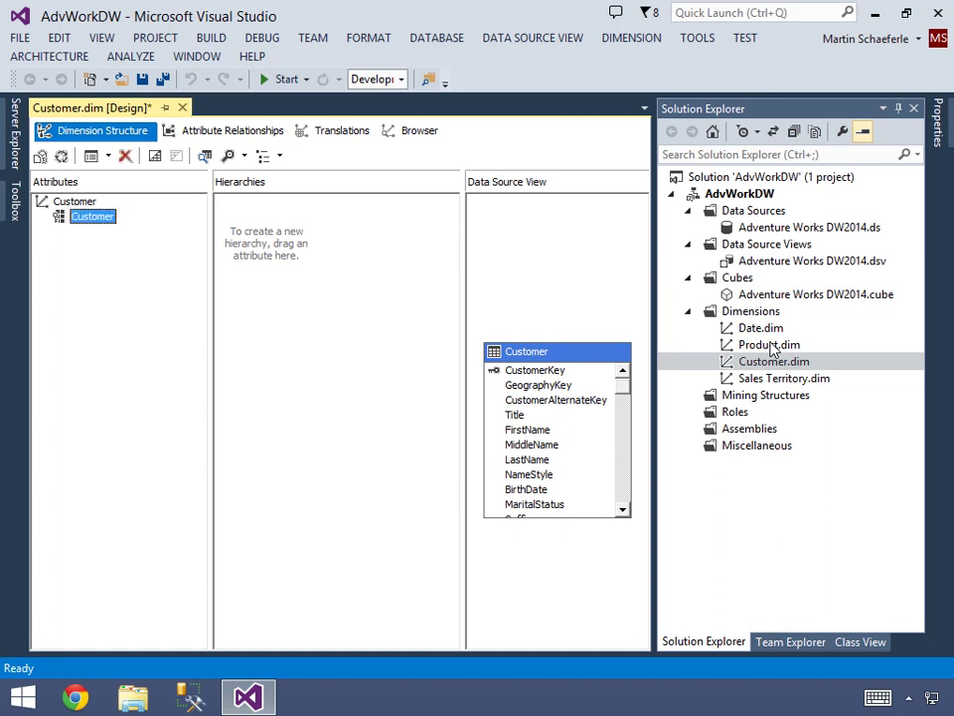
Step: Open the data source view for editing from the Customer table in the dimension design
left_click(588, 254)
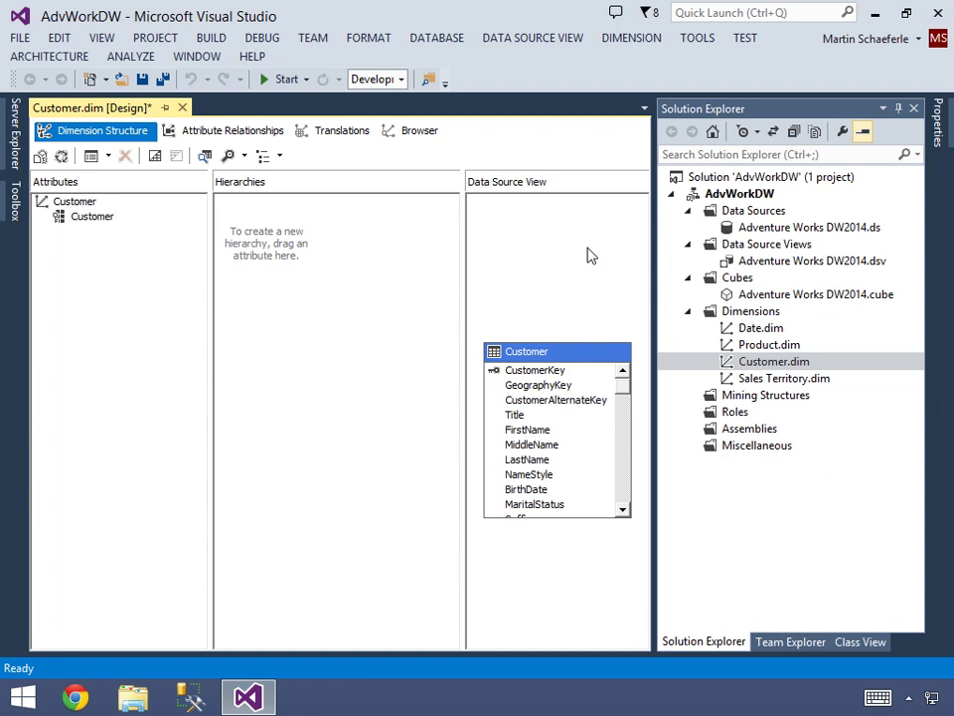
left_click(550, 352)
right_click(550, 352)
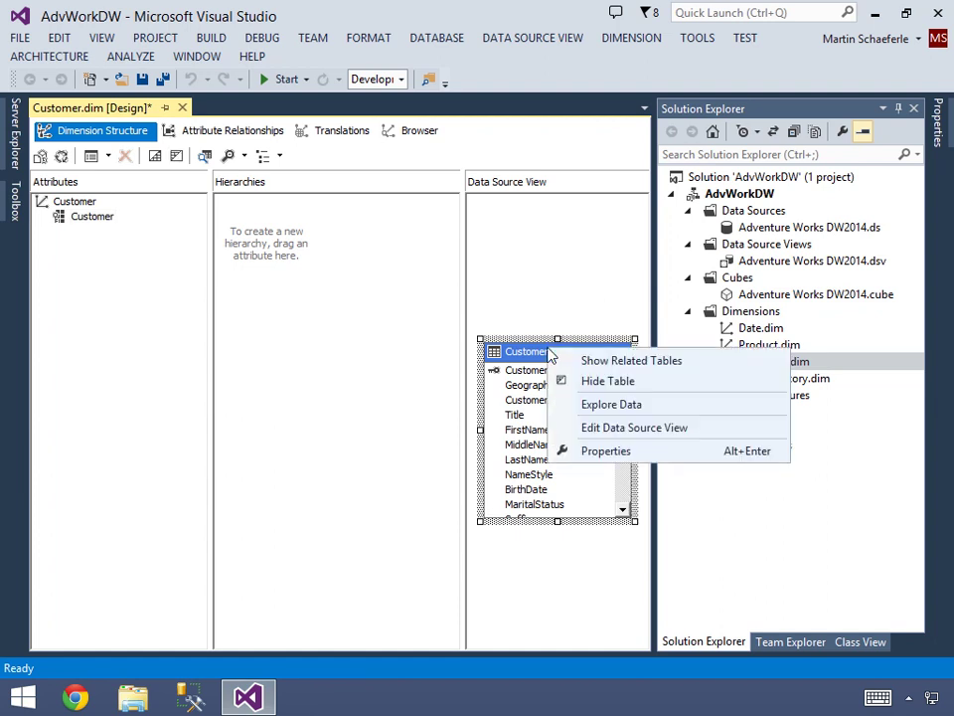
left_click(609, 433)
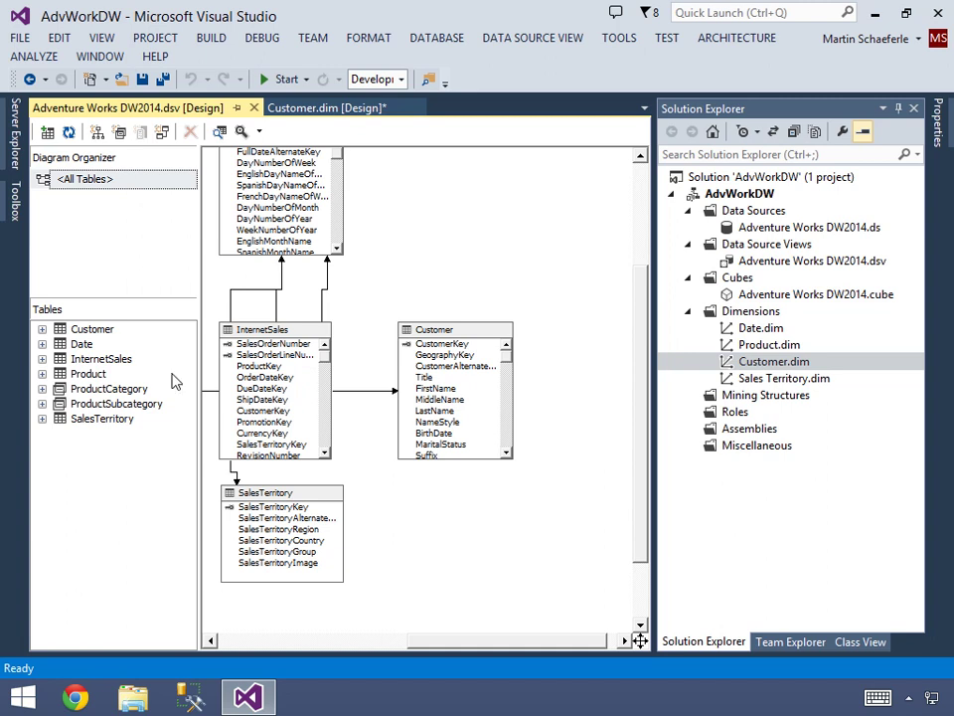
Step: Add a named calculation CustomerName to the Customer table, described as Full Customer Name, with the expression LastName + ', ' + FirstName
left_click(92, 332)
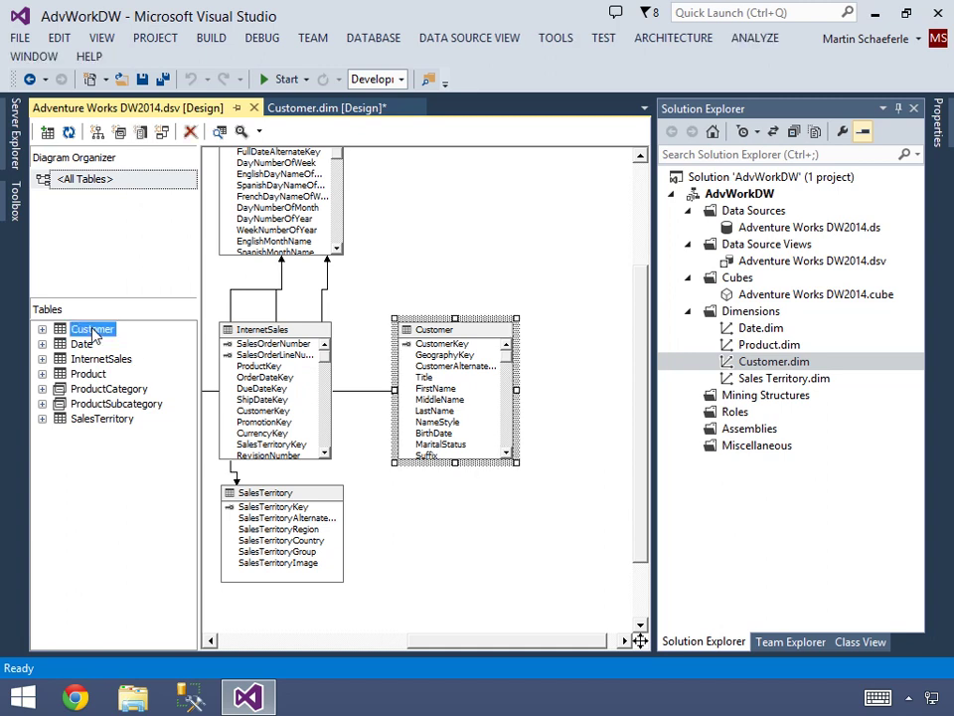
right_click(438, 328)
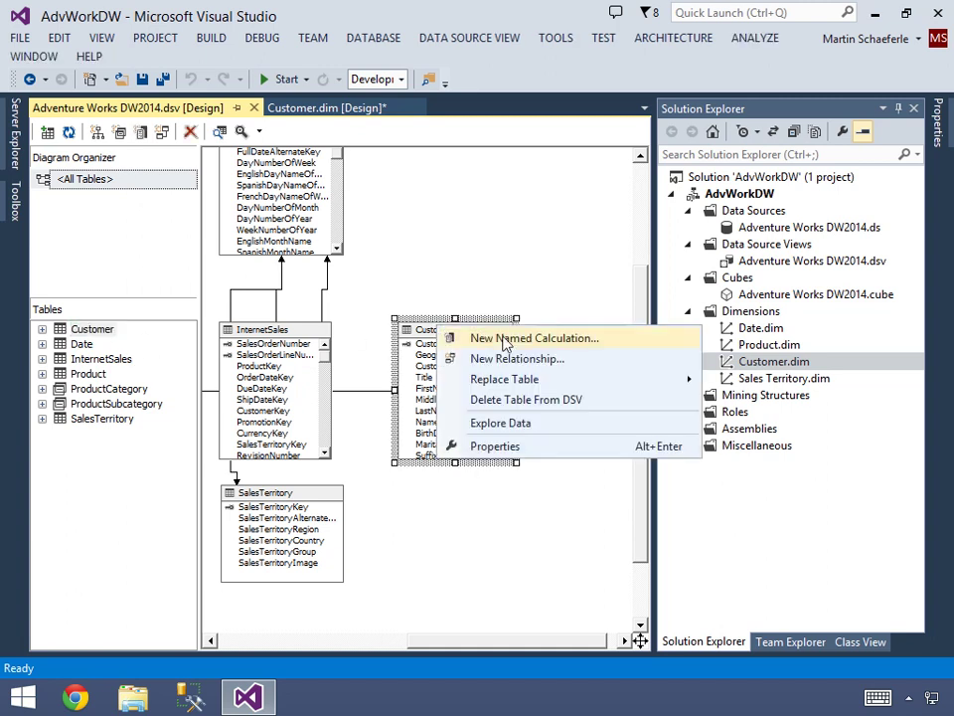
left_click(505, 339)
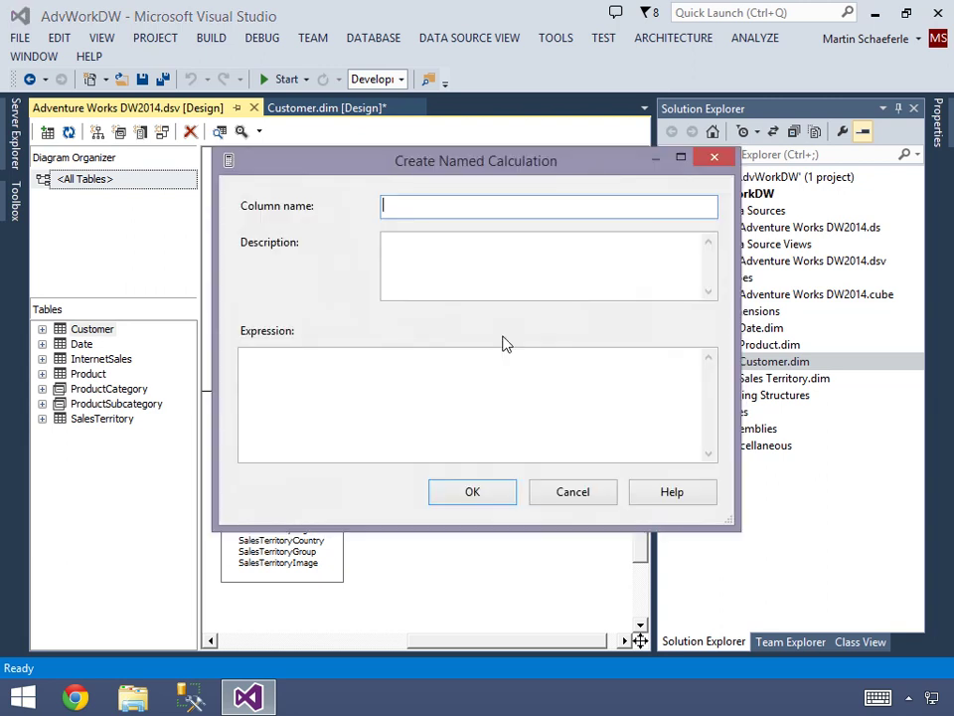
type("CustomerName")
key("Tab")
type("Full Customer Name")
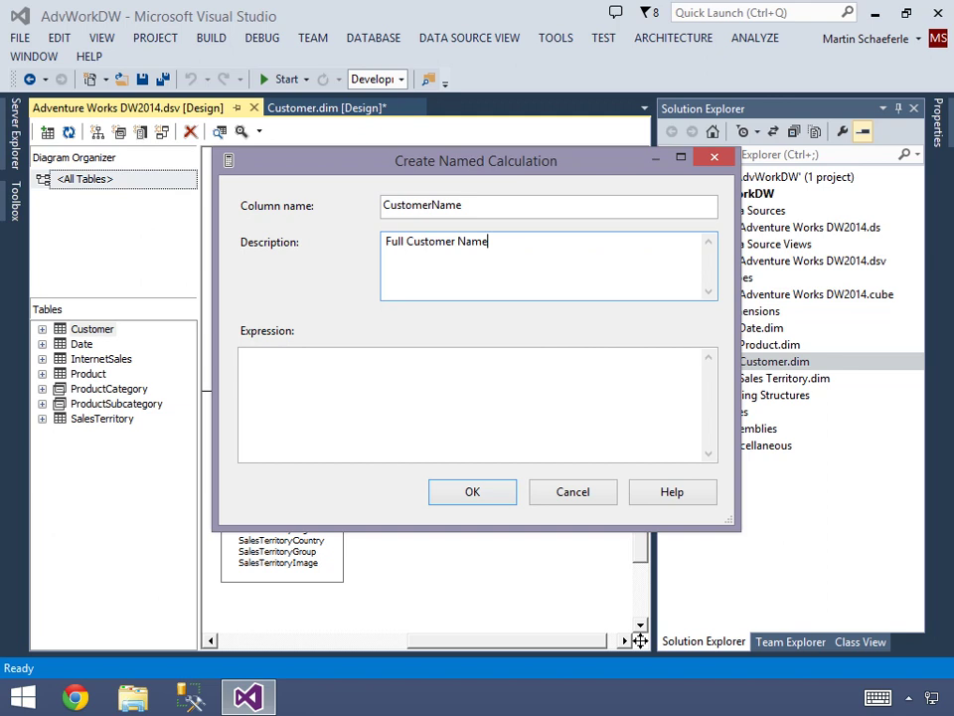
key("Tab")
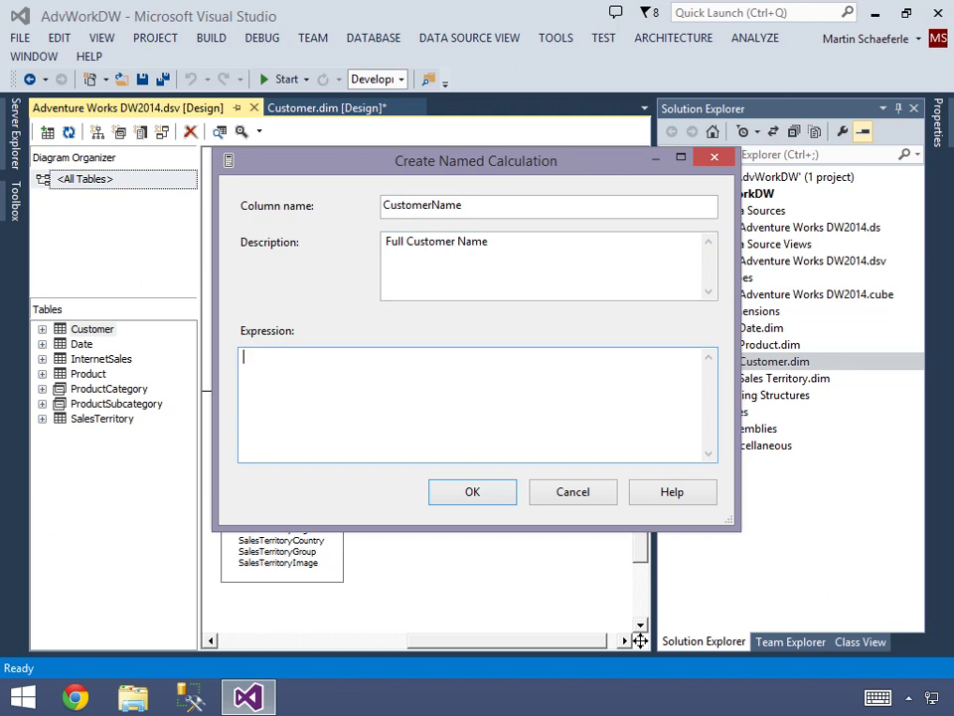
type("LastName + ', ' + FirstName")
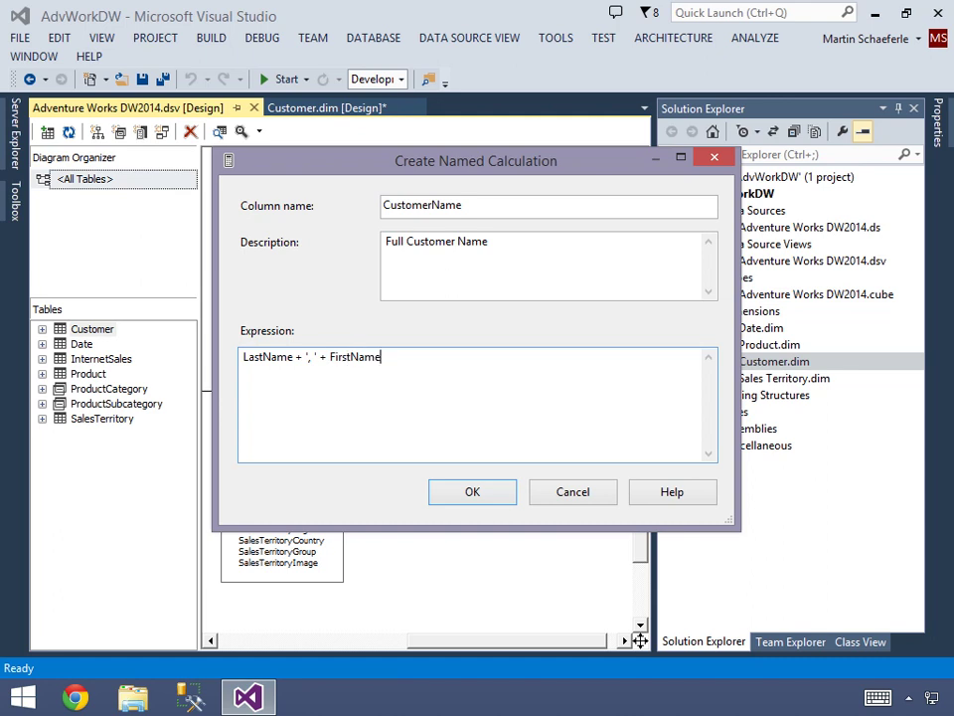
left_click(484, 500)
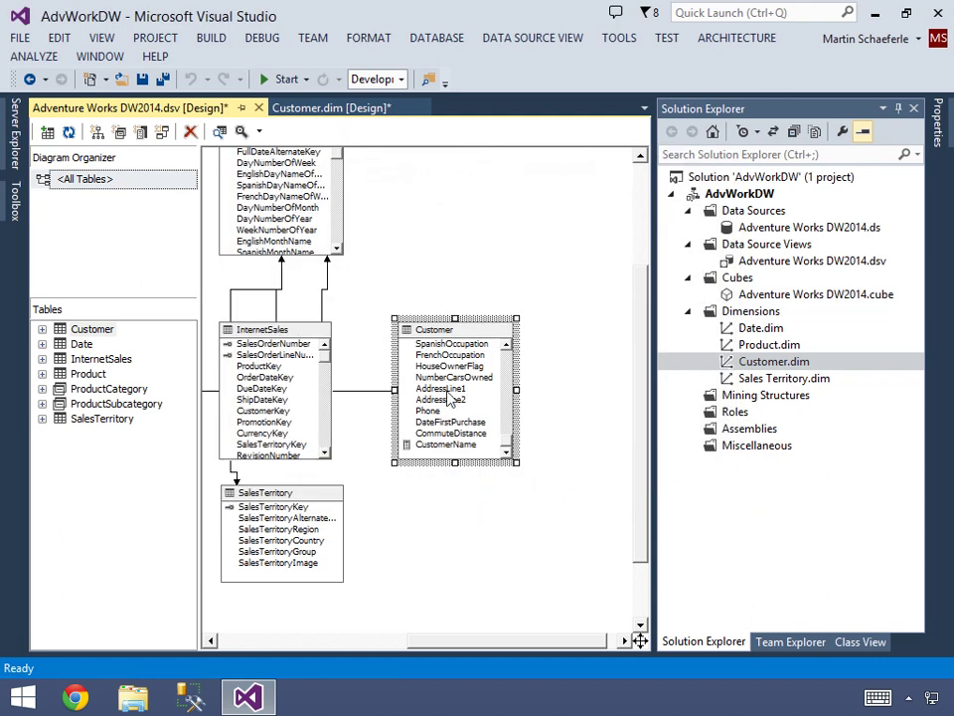
Step: Explore the Customer table's data to check the CustomerName column, and close the data view
right_click(437, 336)
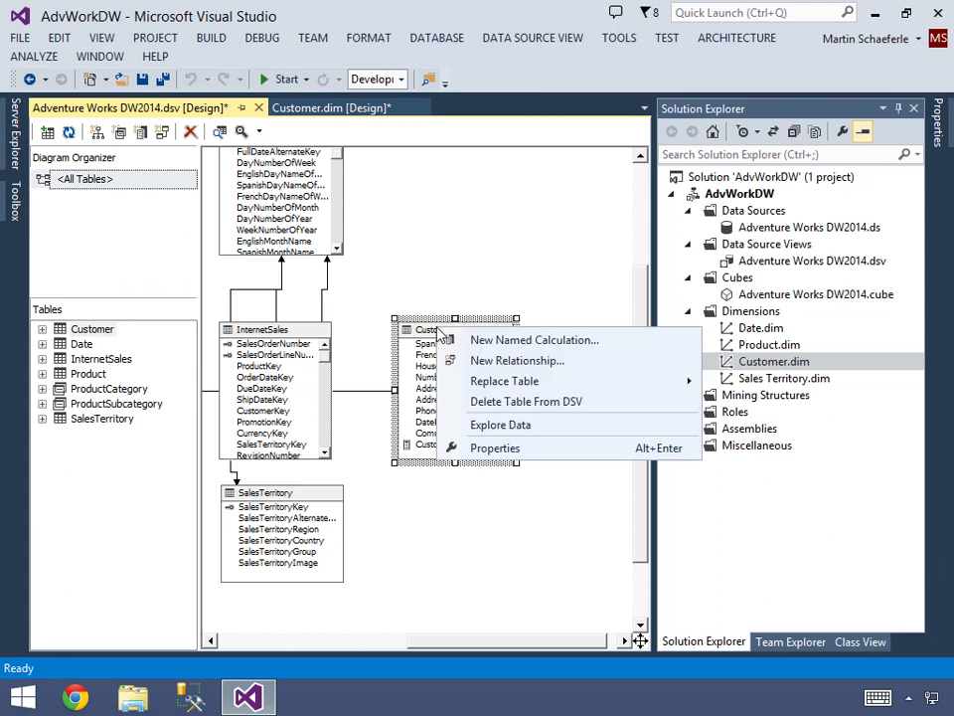
left_click(489, 428)
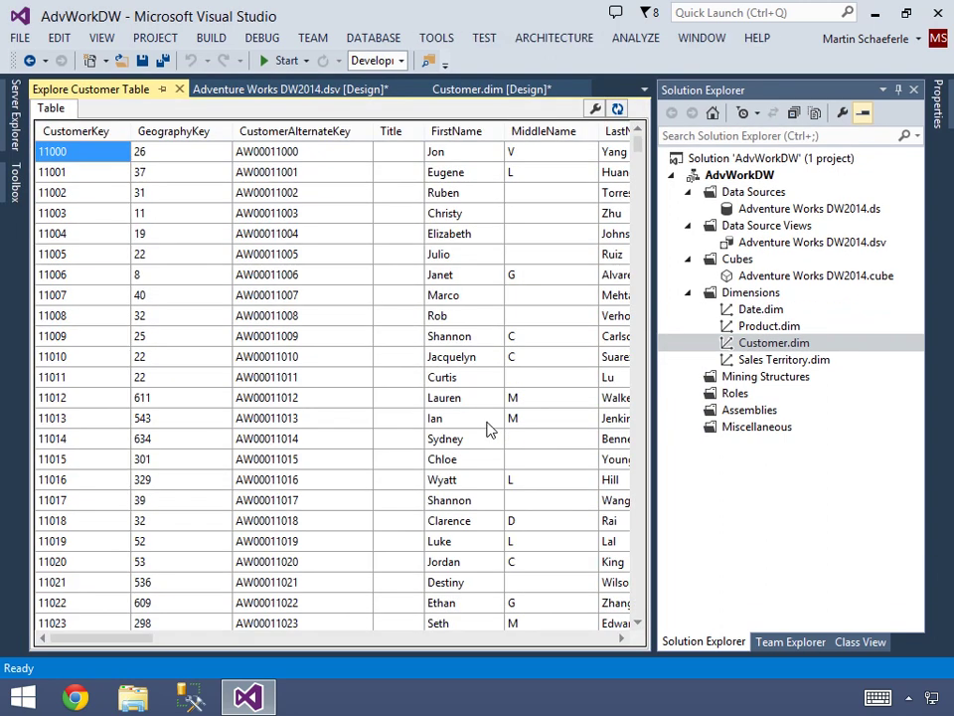
left_click(599, 638)
left_click(604, 639)
left_click(603, 639)
left_click(604, 638)
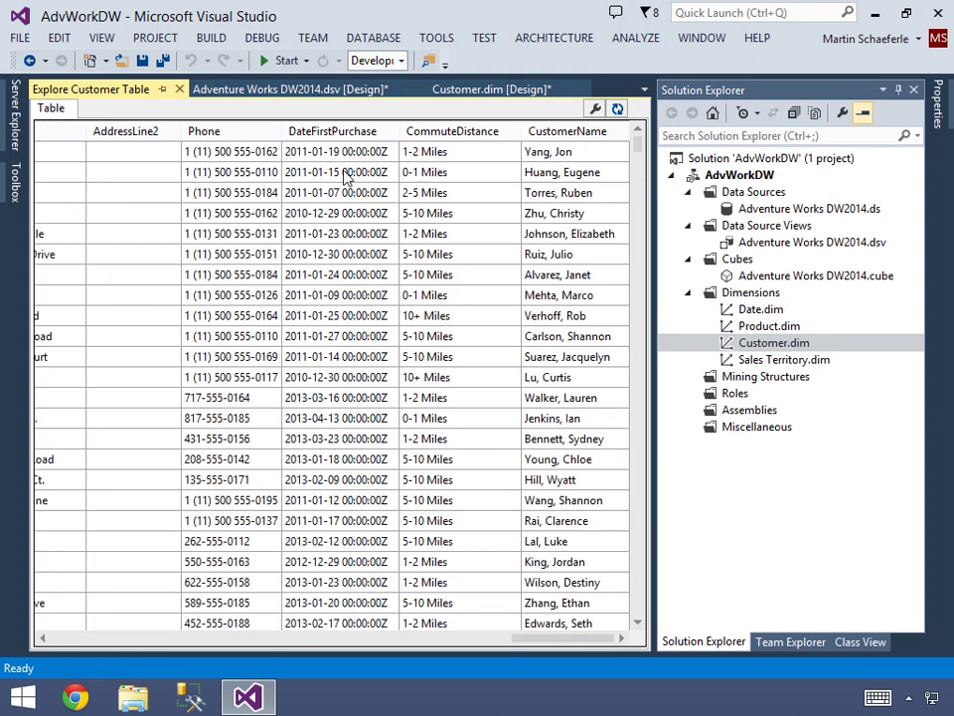
left_click(180, 91)
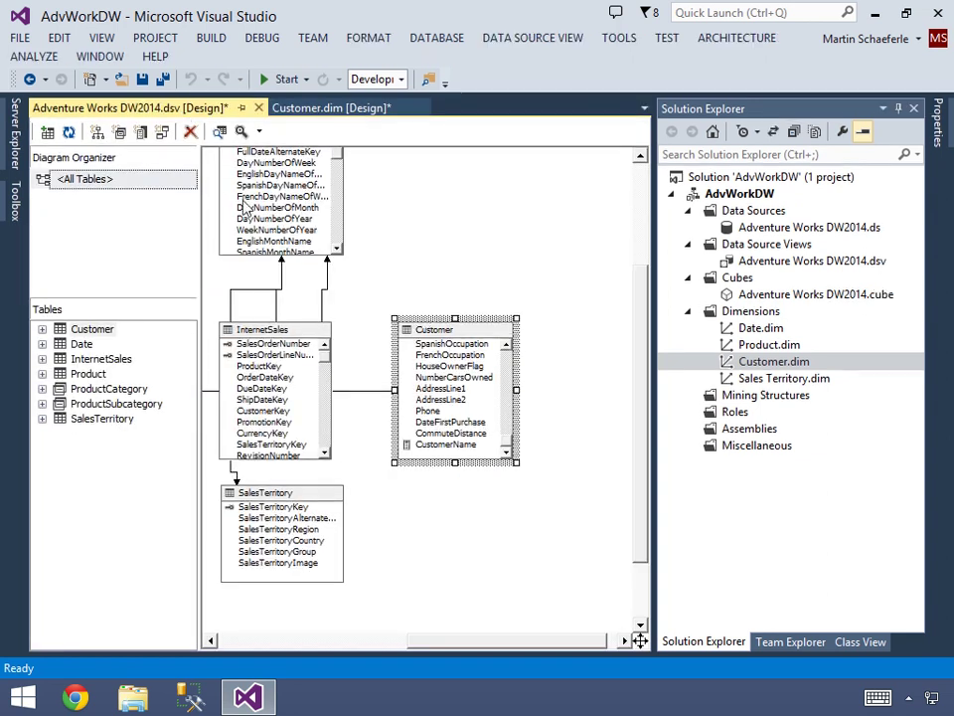
Step: Start a new named calculation on the Customer table with column name GenderName and description Full Gender Name
right_click(450, 331)
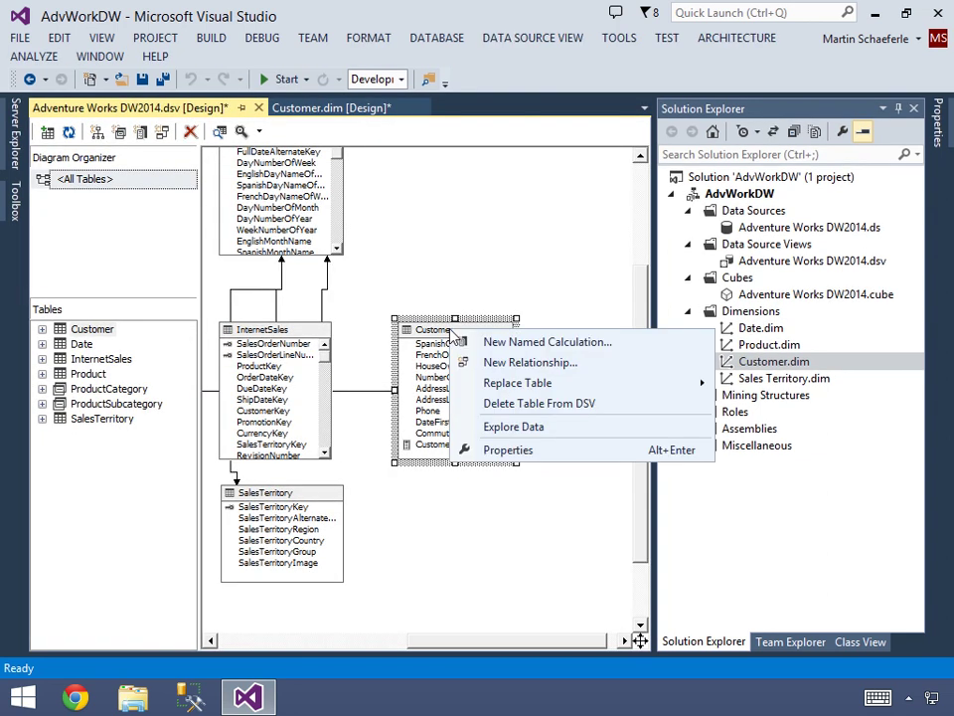
left_click(522, 343)
type("Gender")
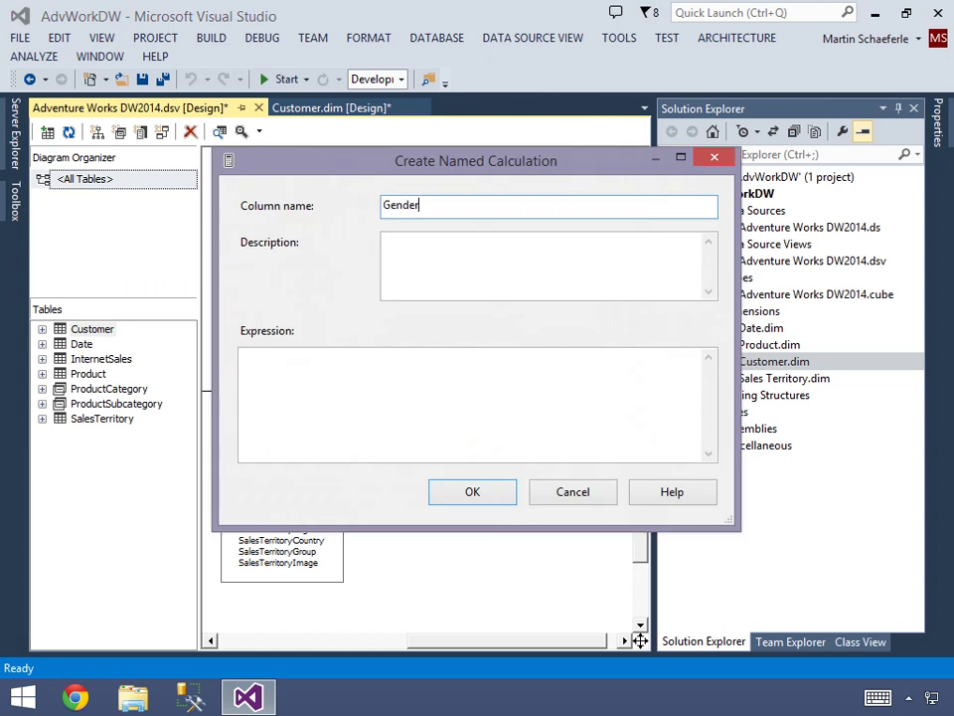
type("Name")
key("Tab")
type("Full Gender ")
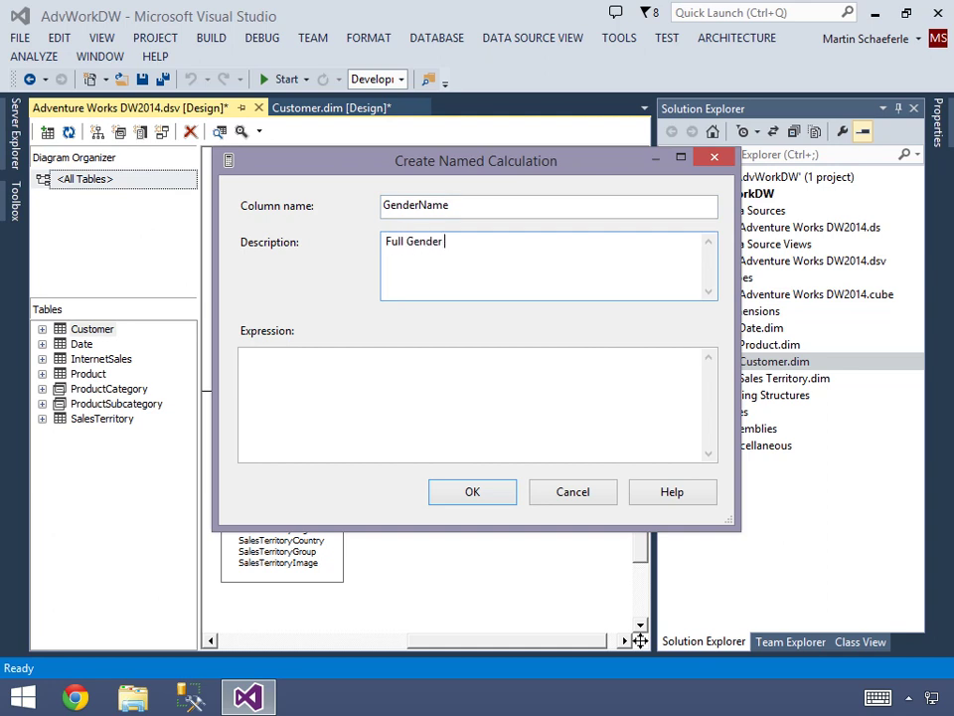
type("Name")
key("Tab")
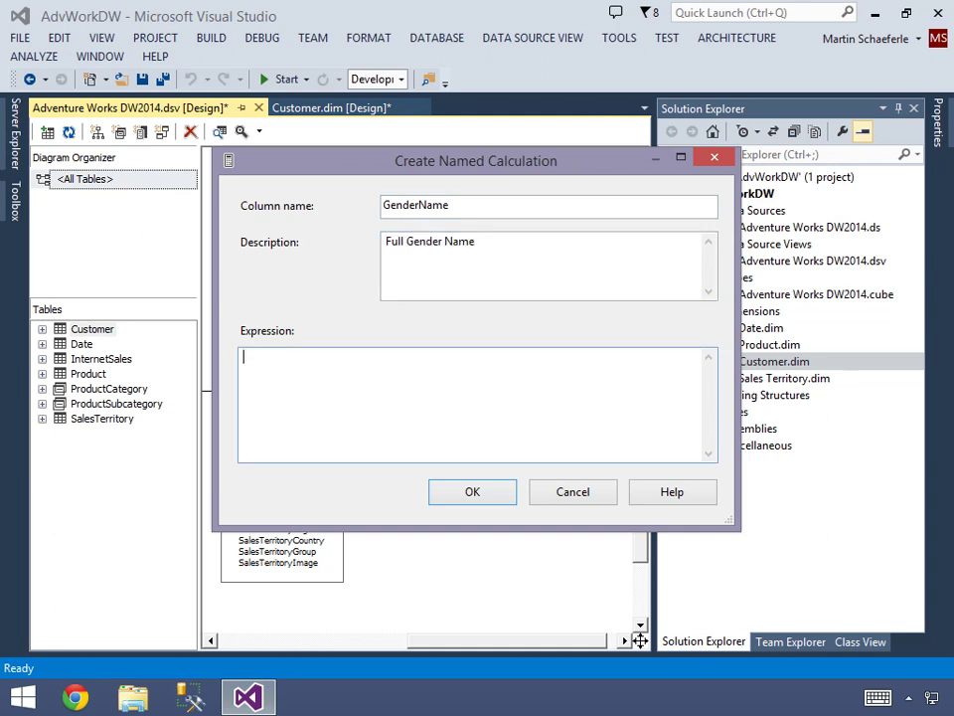
Step: Enter the expression CASE WHEN Gender = 'M' THEN 'Male' ELSE 'Female' END and create the calculation
type("CASE")
key("Return")
type("WHEN Gender ")
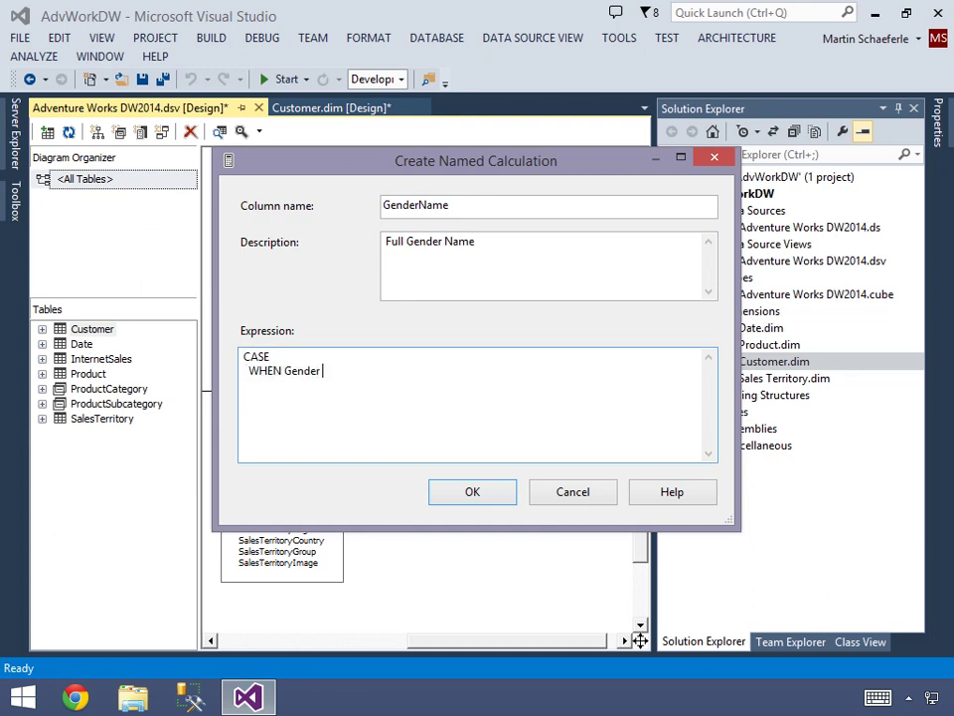
type("= 'M' THEN 'Male'")
key("Return")
type("ELSE 'Fe")
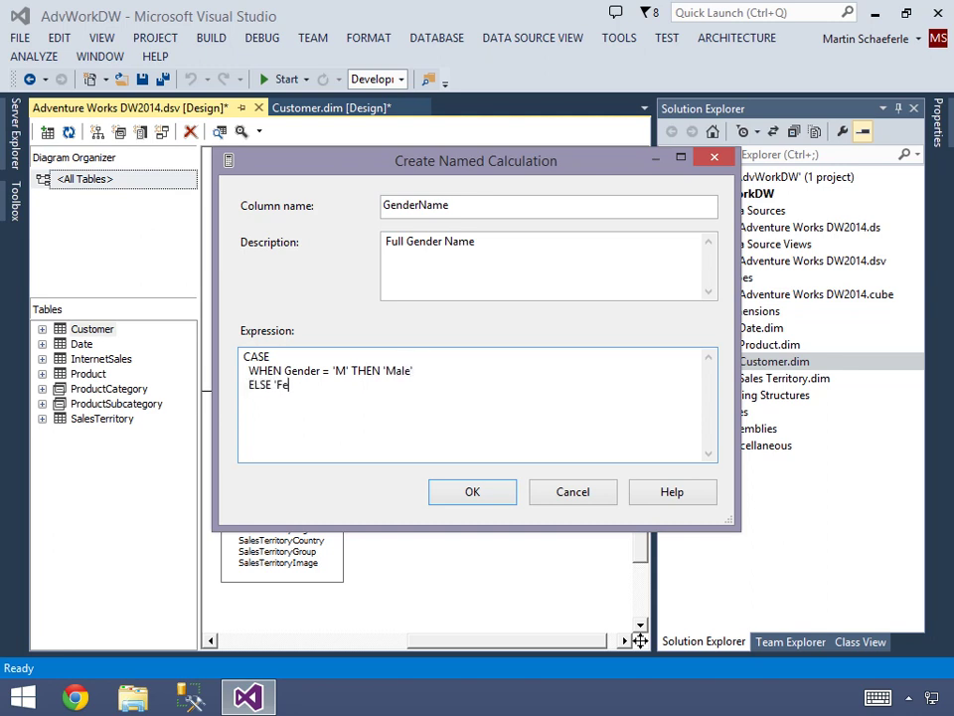
type("male'")
key("Return")
type("END")
left_click(496, 493)
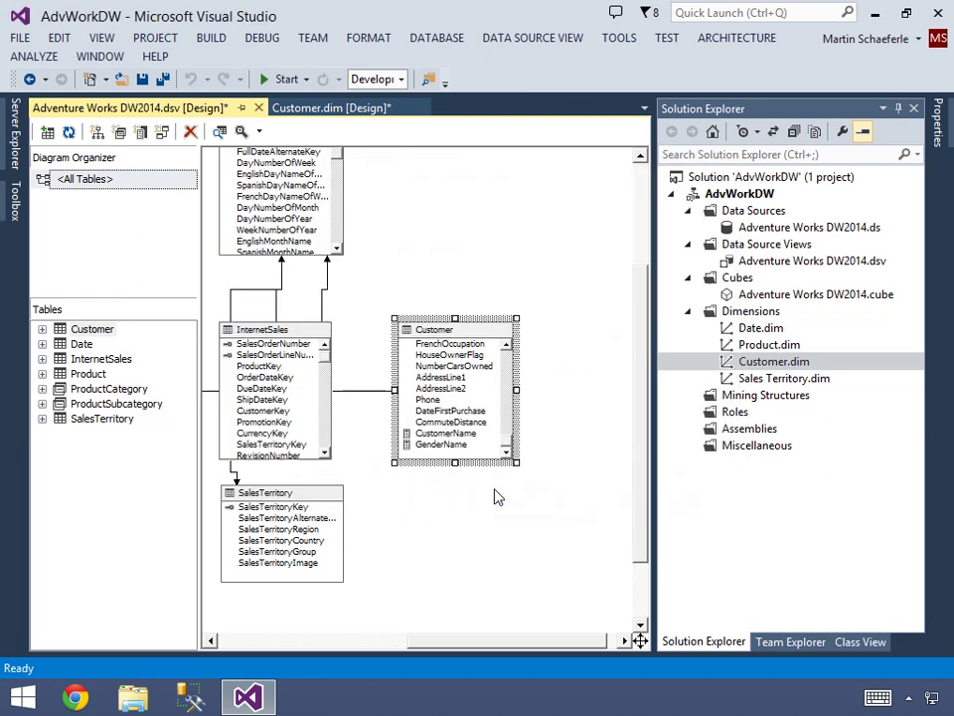
Step: Copy the entire CASE expression from the GenderName named calculation and close its editor without saving
left_click(454, 446)
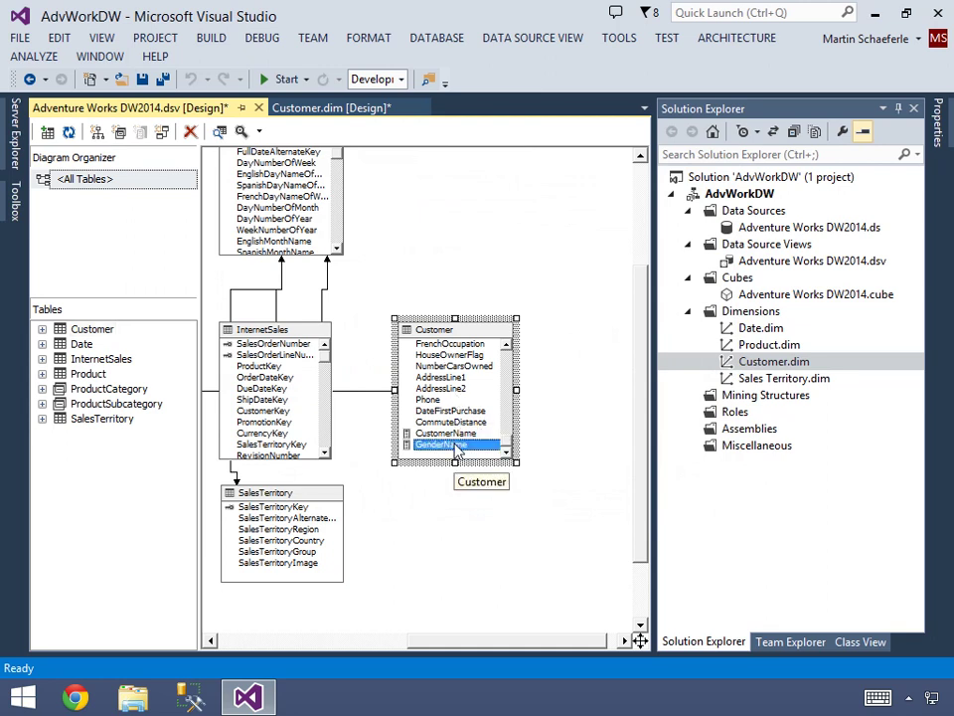
right_click(457, 447)
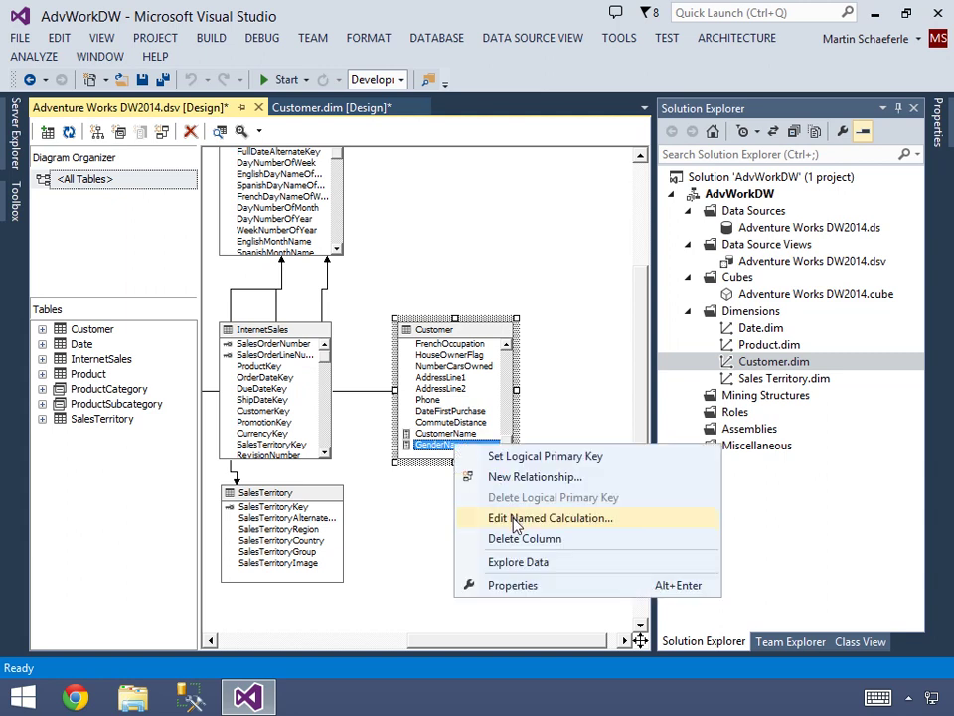
left_click(541, 517)
left_click_drag(261, 398, 239, 362)
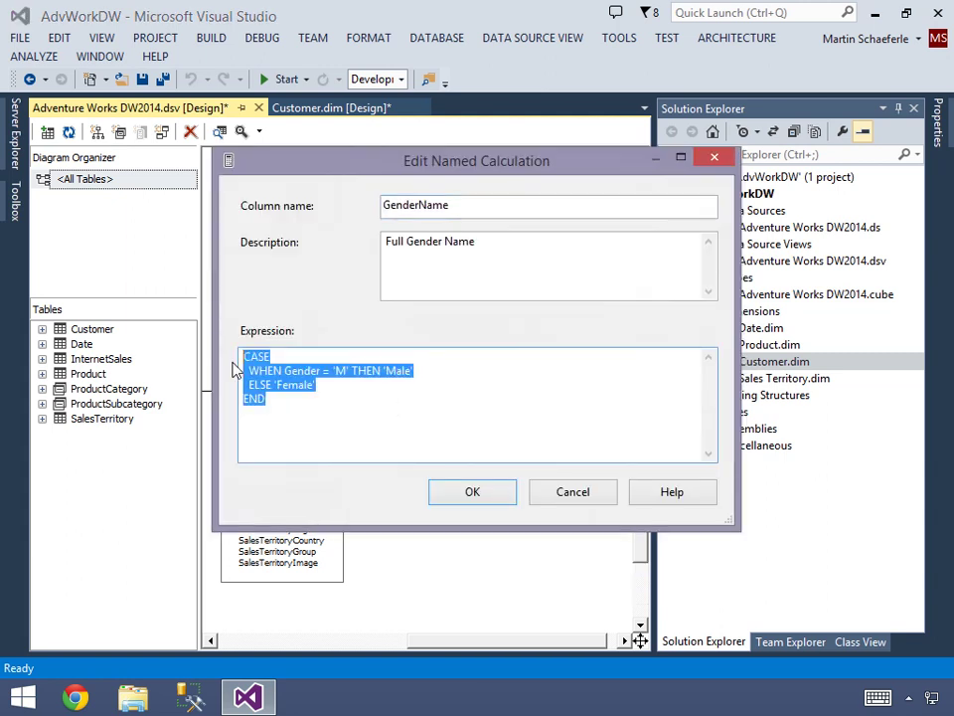
right_click(260, 374)
left_click(139, 435)
left_click(545, 497)
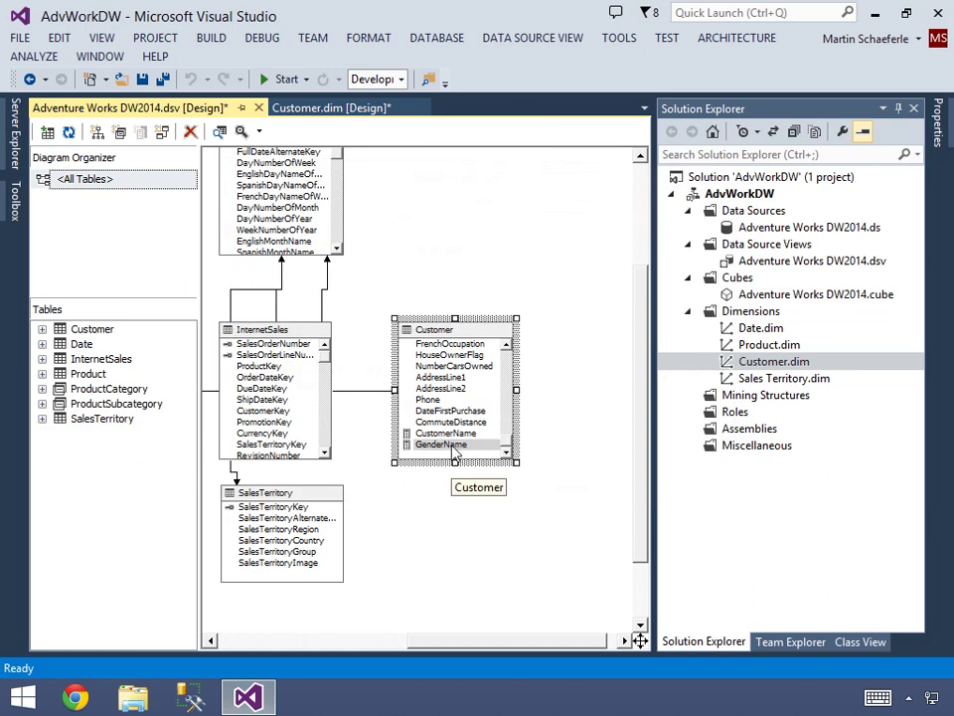
Step: Delete the GenderName named calculation from the Customer table in the data source view
right_click(453, 445)
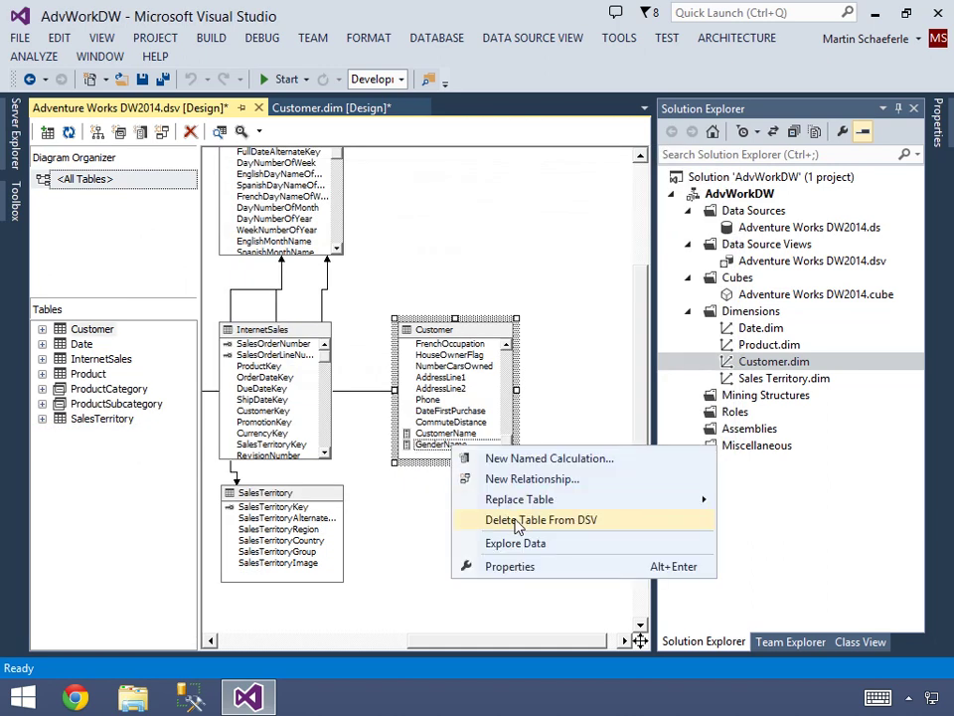
left_click(451, 422)
left_click(453, 446)
right_click(453, 447)
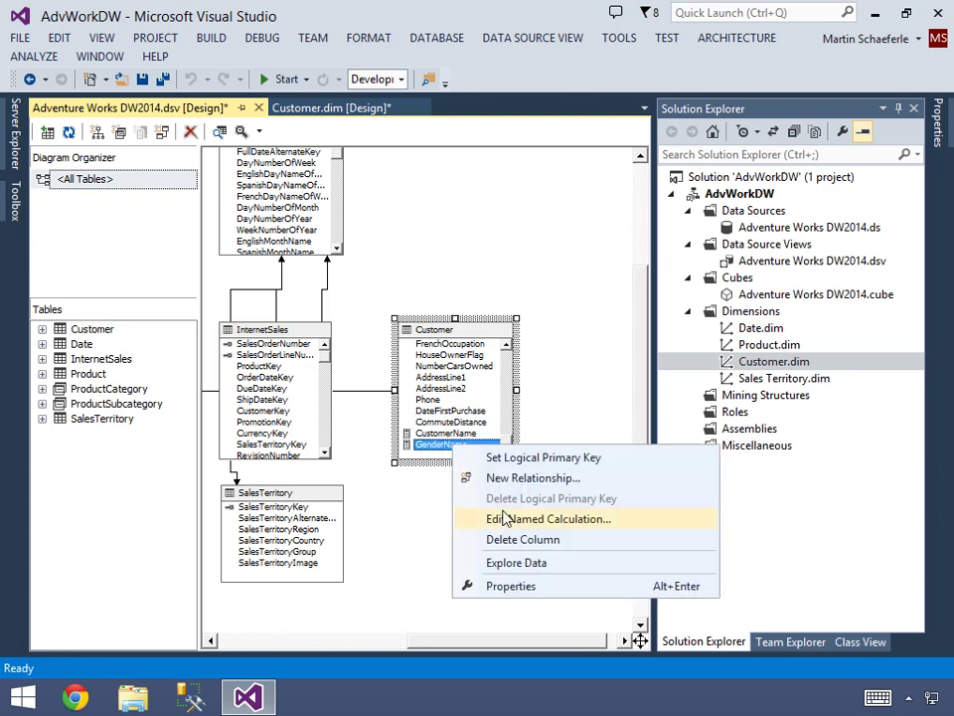
left_click(511, 541)
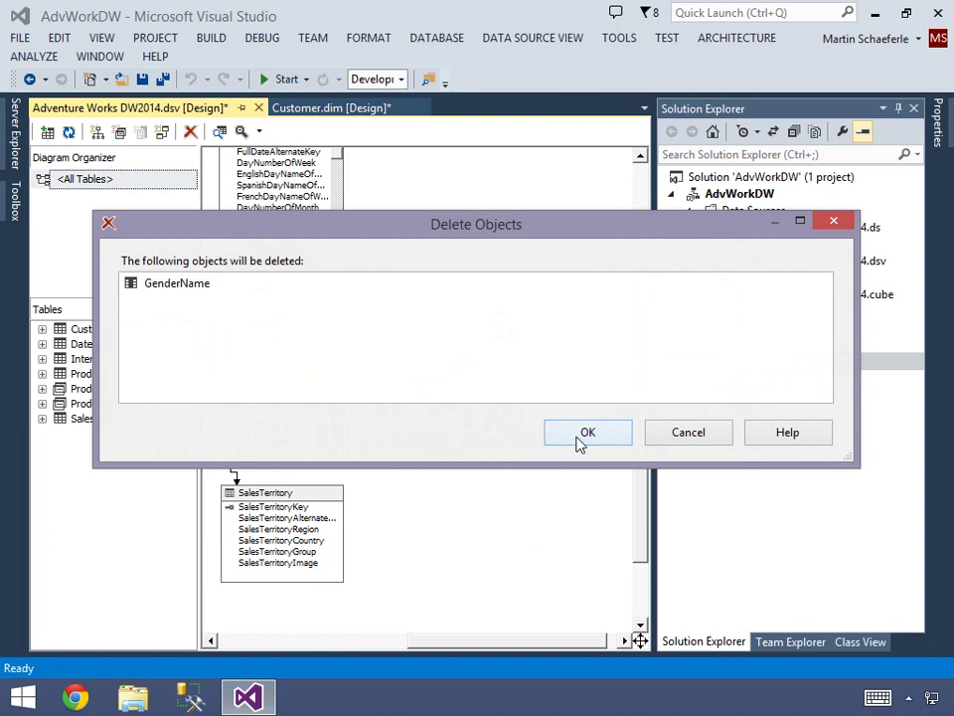
left_click(582, 435)
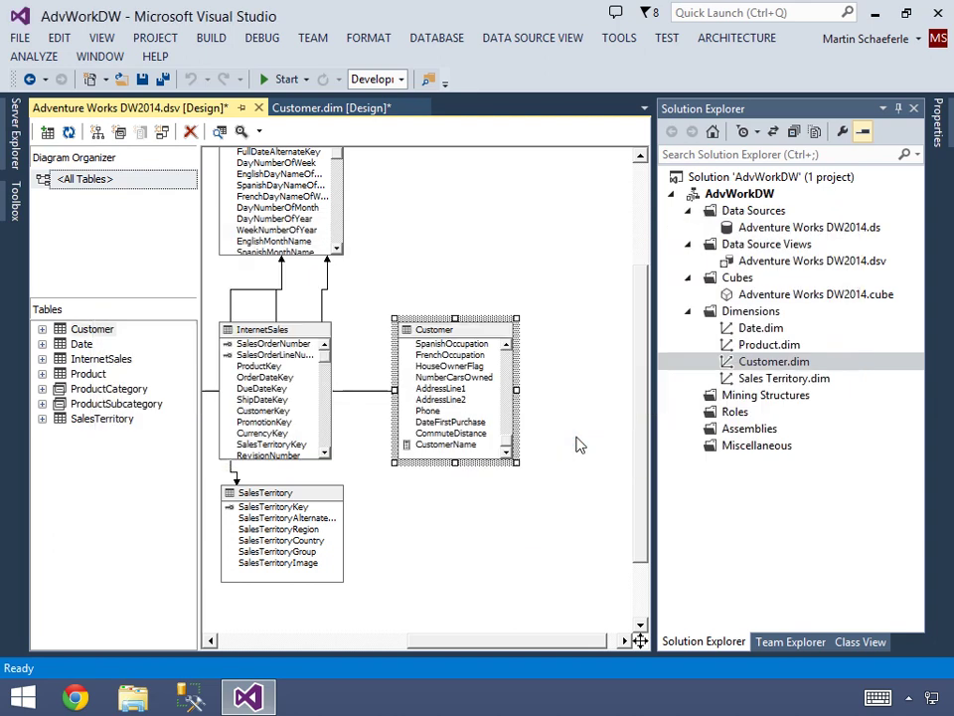
Step: Replace the Customer table with a new named query and append the copied CASE expression to its SELECT list AS GenderName
right_click(447, 336)
mouse_move(461, 386)
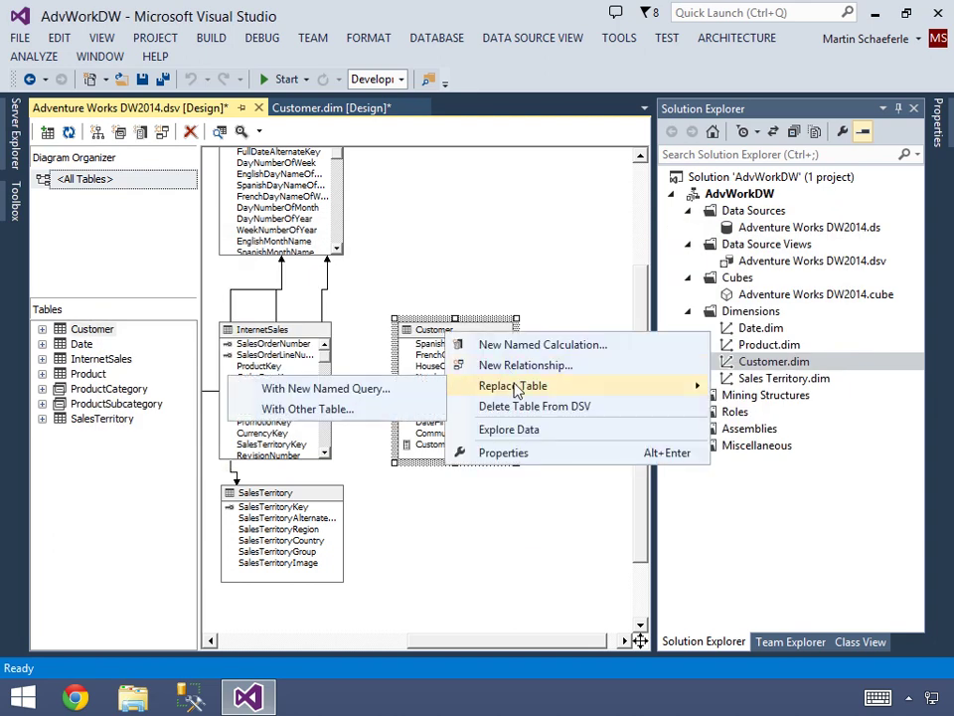
left_click(378, 391)
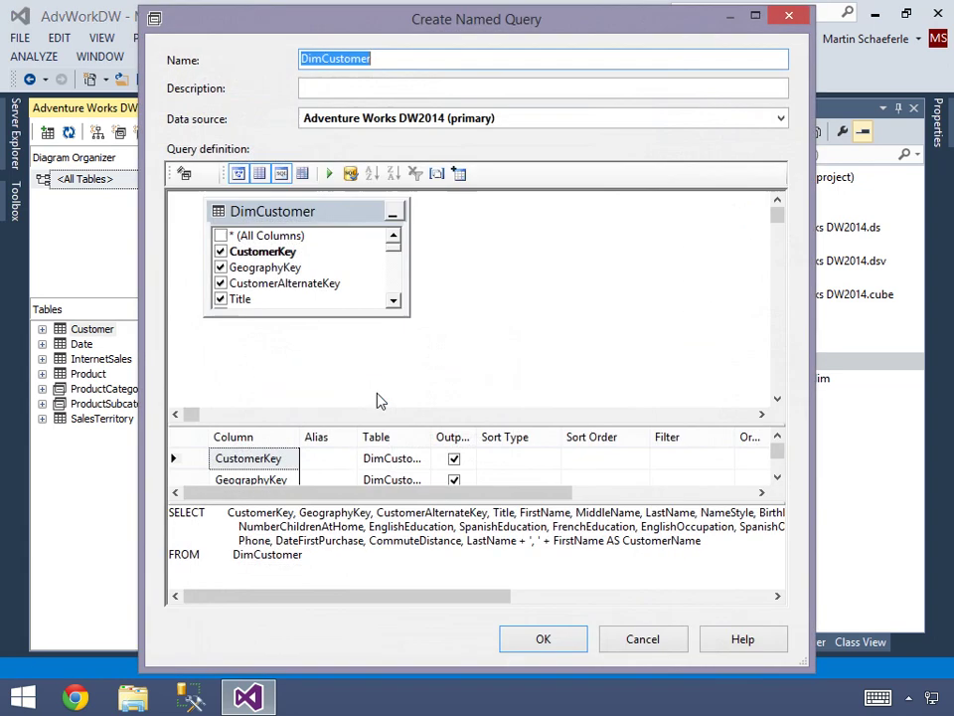
left_click(698, 543)
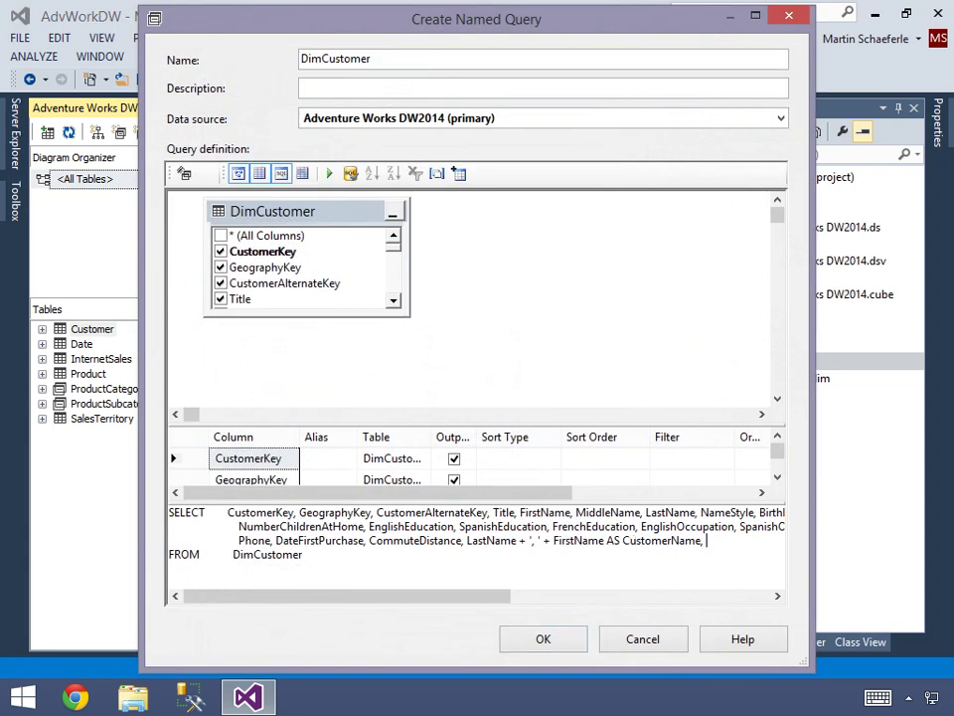
type(",")
key("Return")
key("ctrl+v")
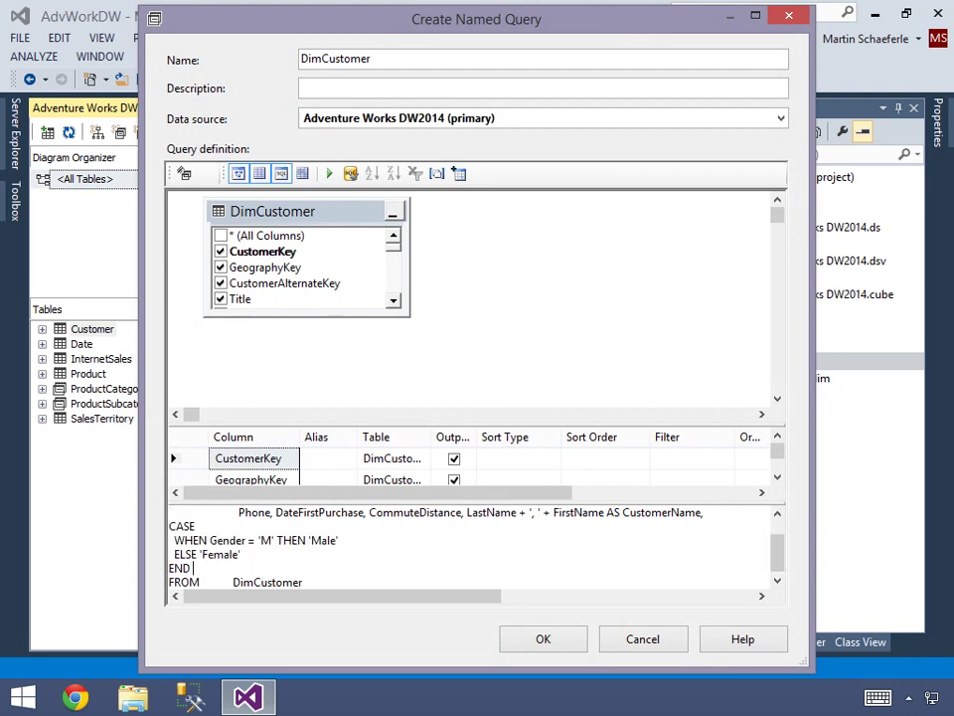
type("AS GenderName")
Step: Run the named query to check the GenderName column, and accept the query as the Customer table's replacement
left_click(330, 174)
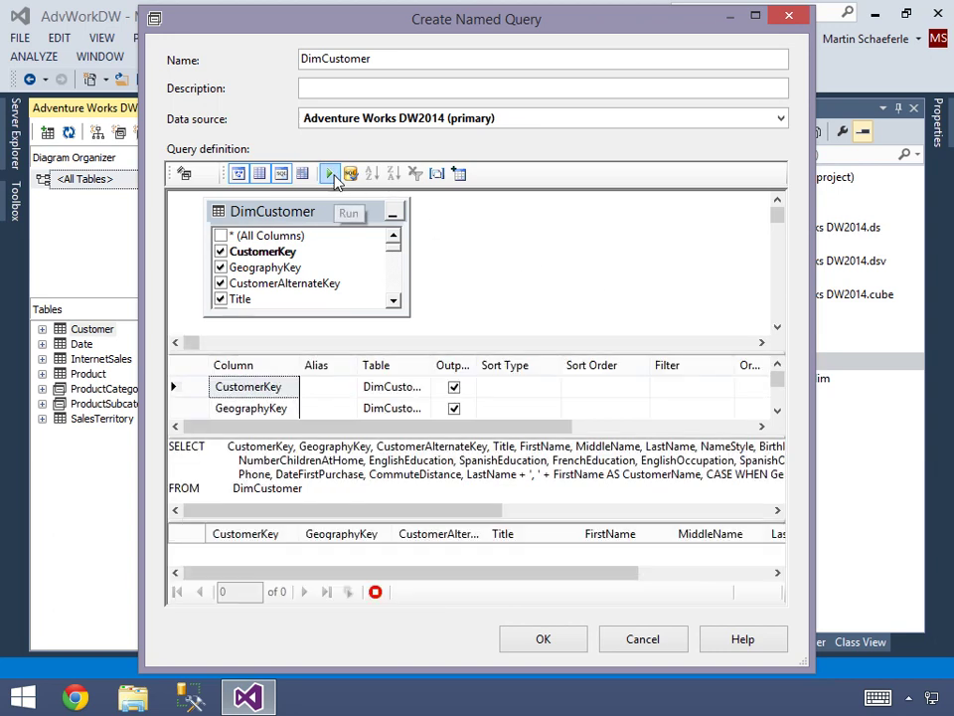
left_click(739, 579)
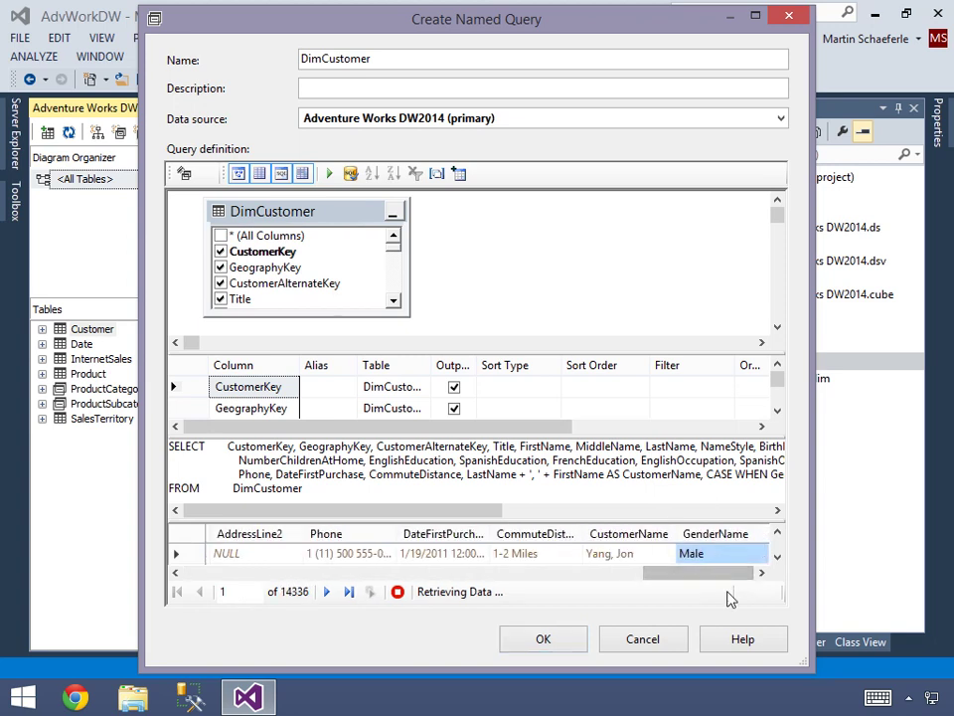
left_click(573, 643)
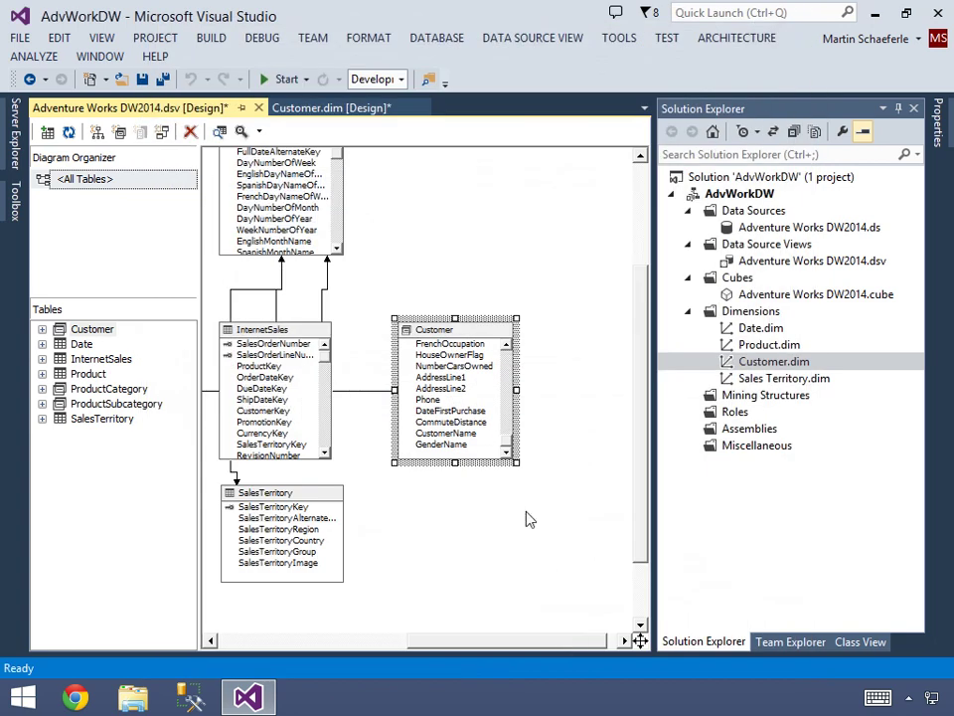
Step: Save the data source view together with the Customer dimension, and close the data source view designer
left_click(145, 81)
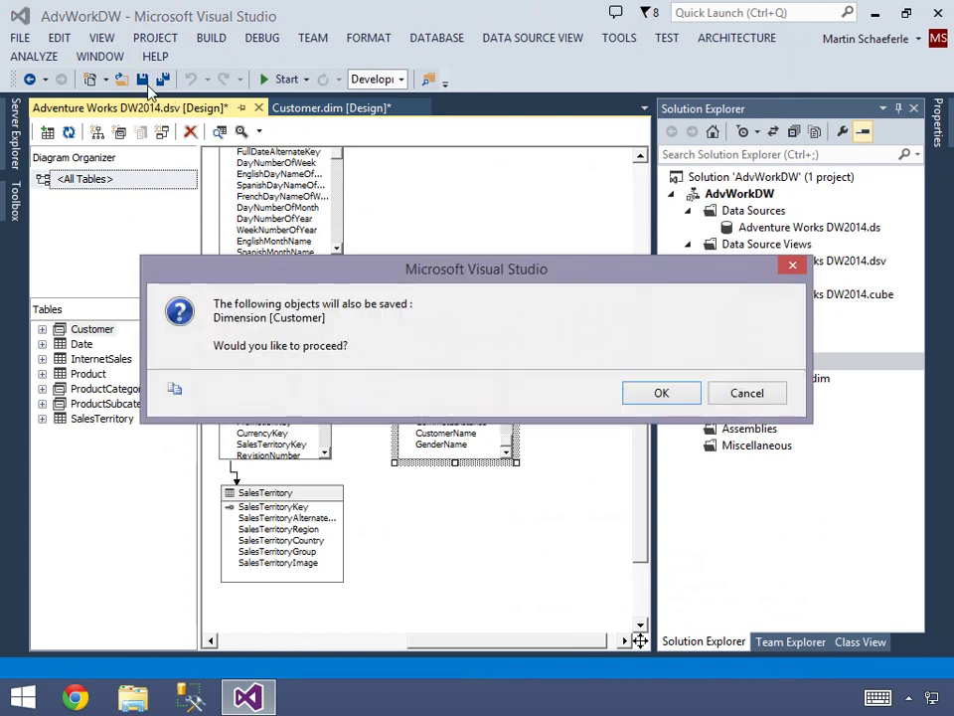
left_click(648, 401)
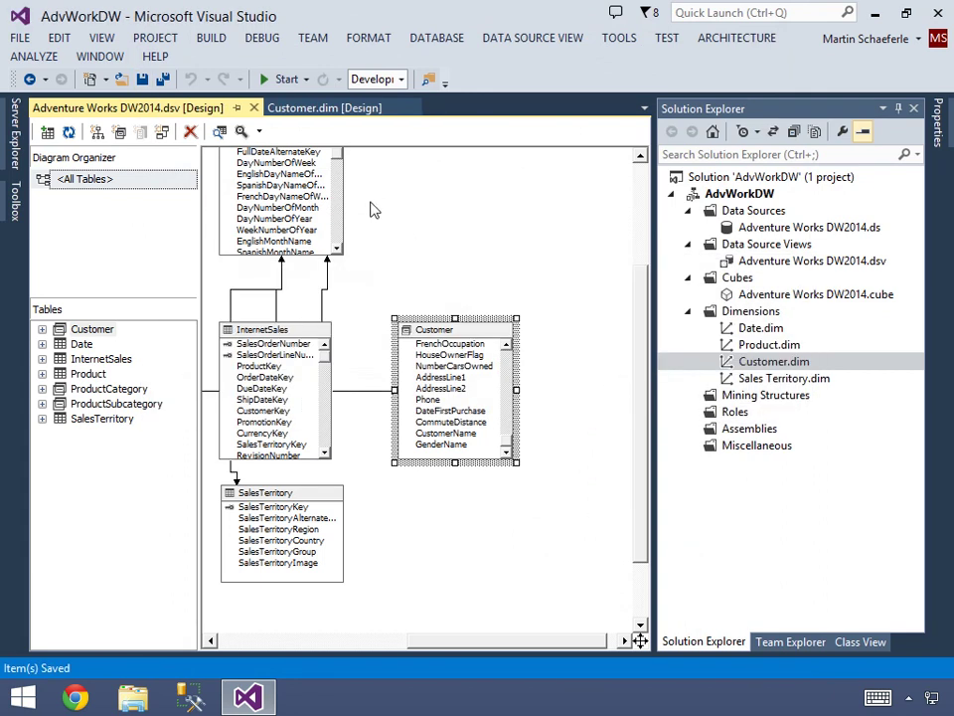
left_click(254, 108)
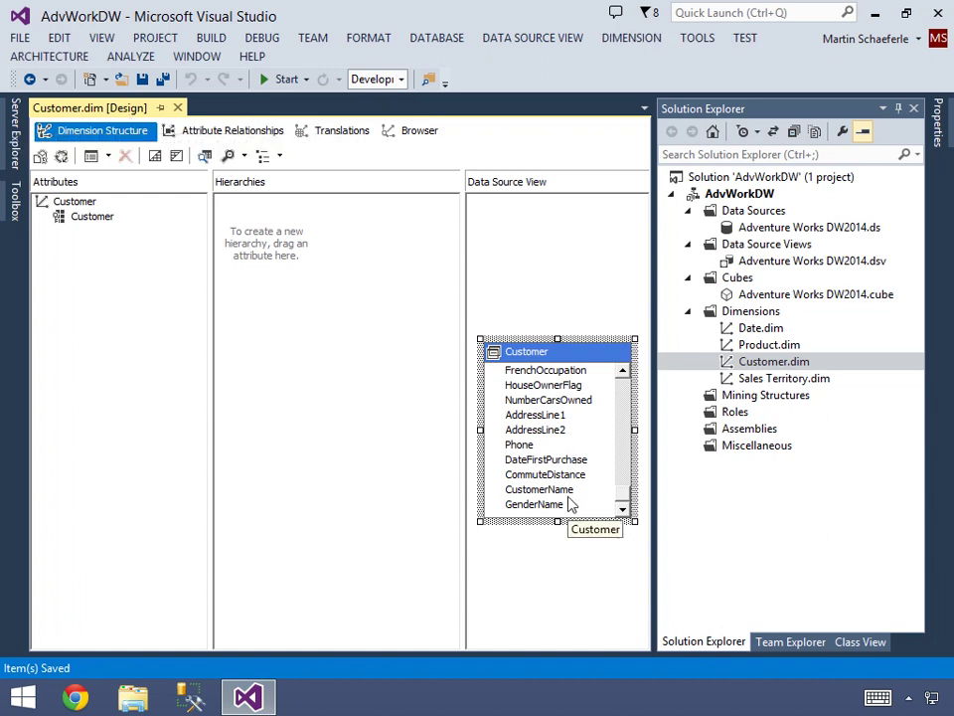
left_click(563, 494)
left_click(563, 503)
left_click(560, 494)
left_click(562, 505)
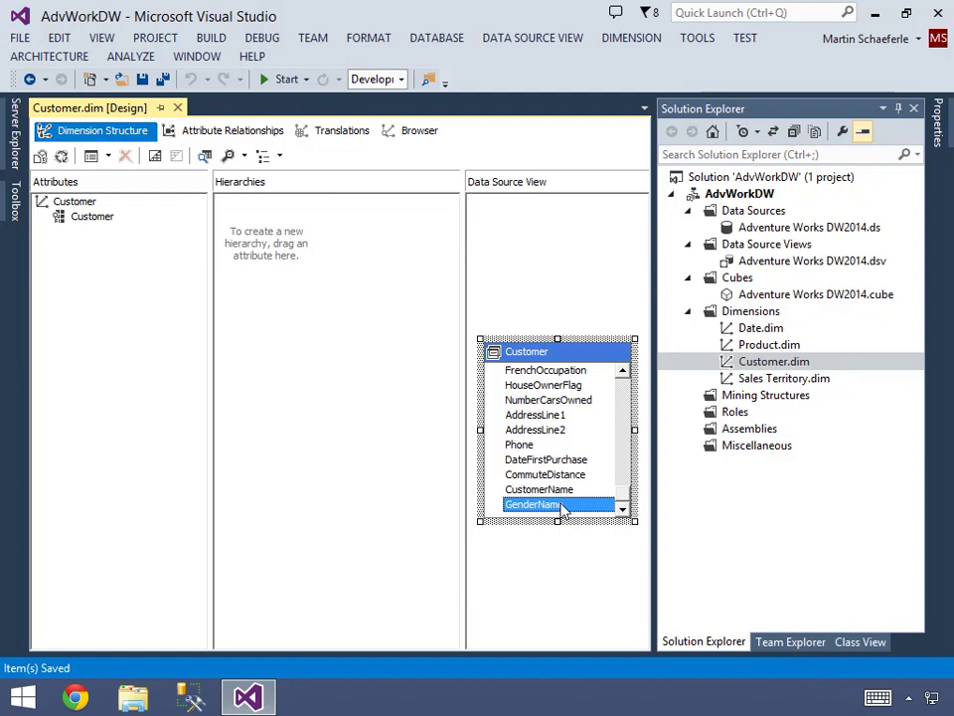
Step: Show the properties of the Customer key attribute, and keep the Properties pane docked and enlarged beneath Solution Explorer
left_click(86, 222)
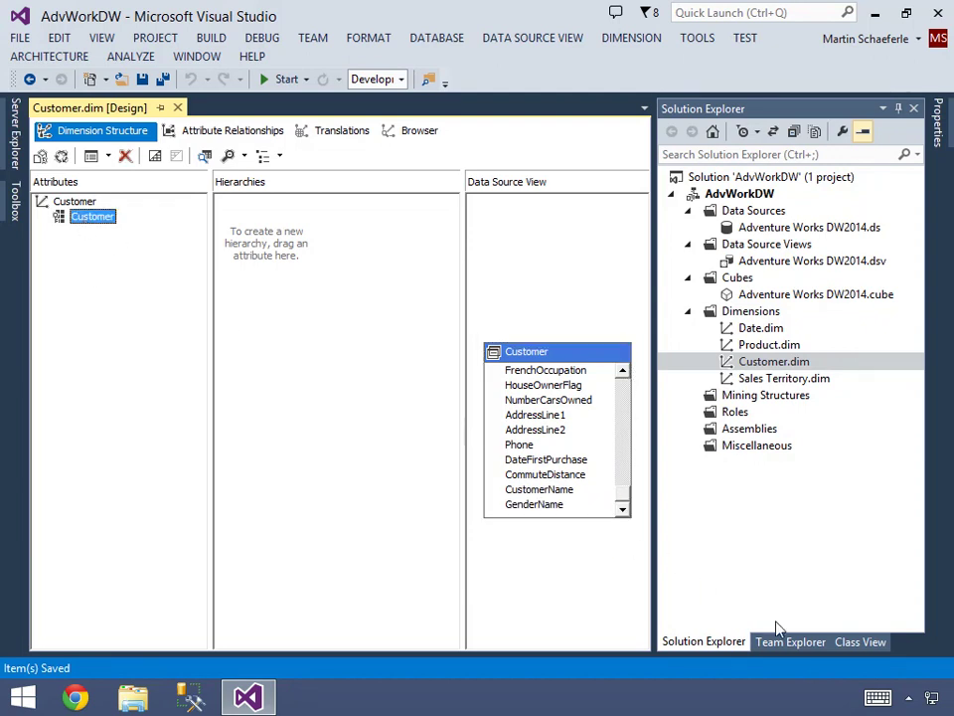
right_click(96, 218)
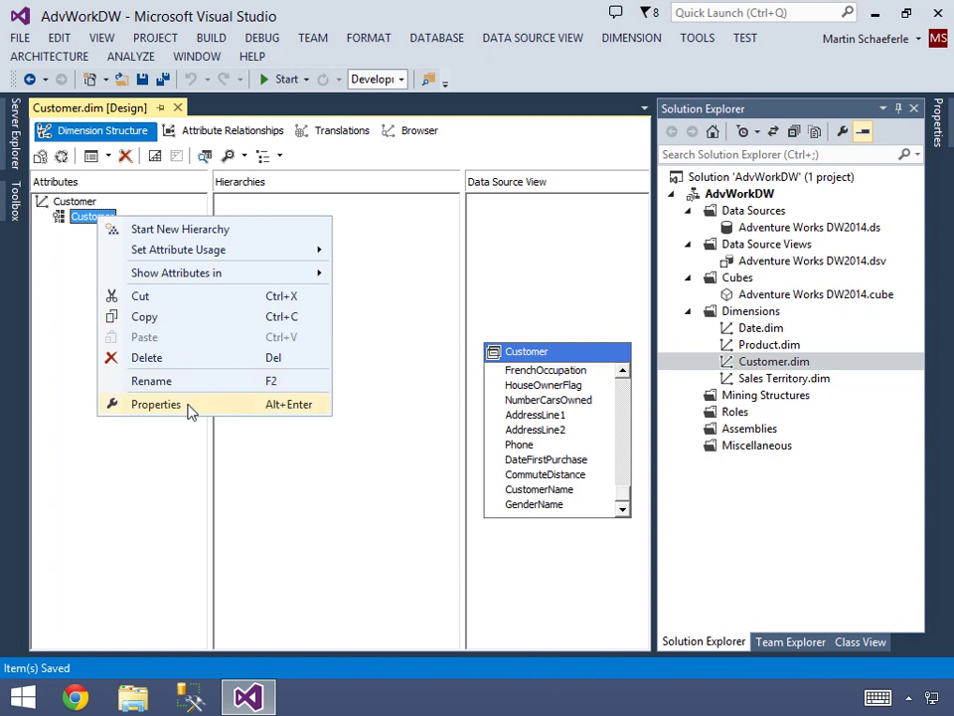
left_click(156, 405)
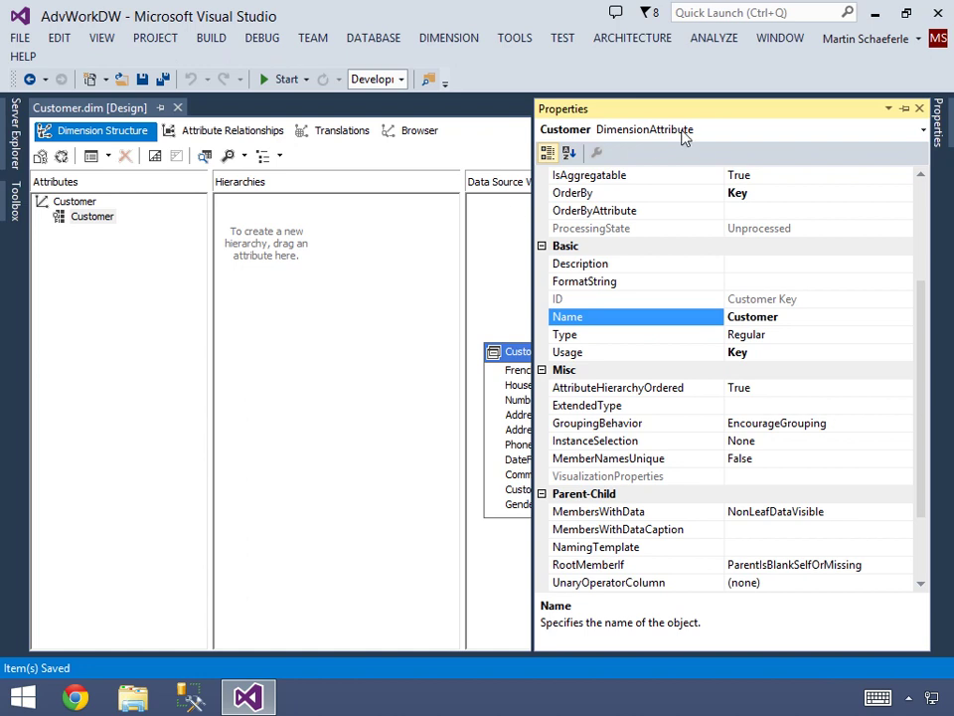
left_click(904, 109)
left_click_drag(745, 343, 748, 258)
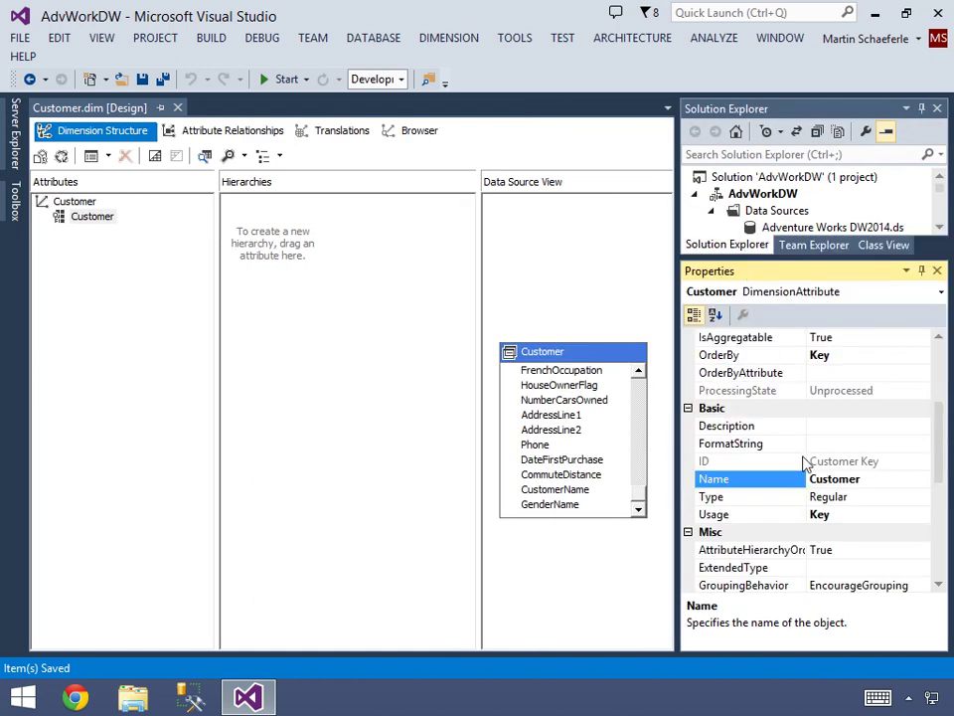
Step: Bind the Customer key attribute's NameColumn to the CustomerName column of the Customer table
left_click_drag(938, 467, 930, 575)
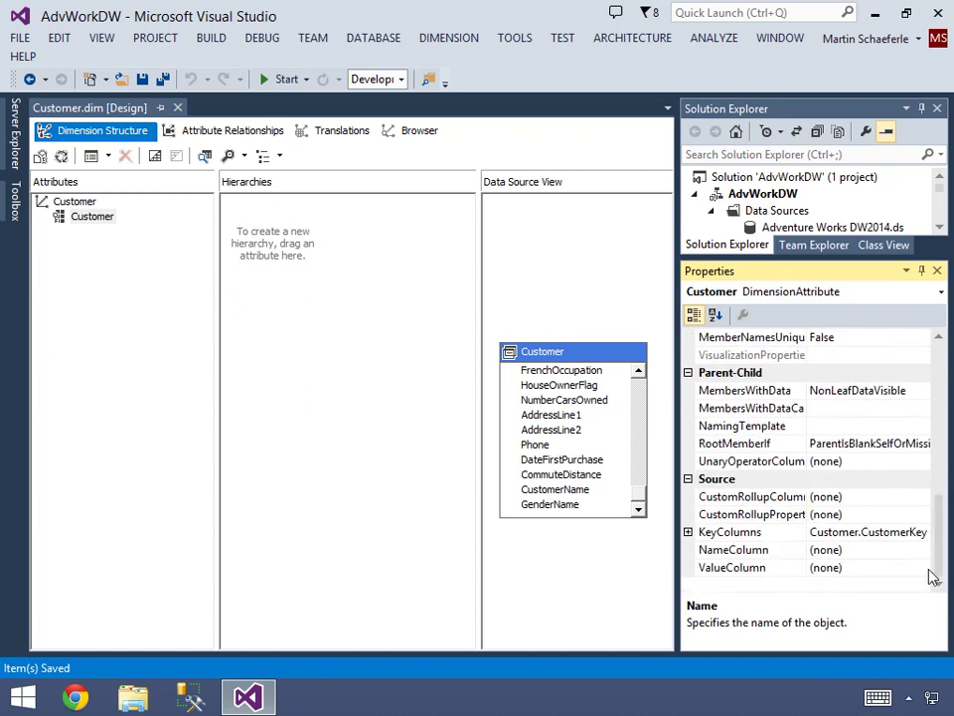
left_click(867, 550)
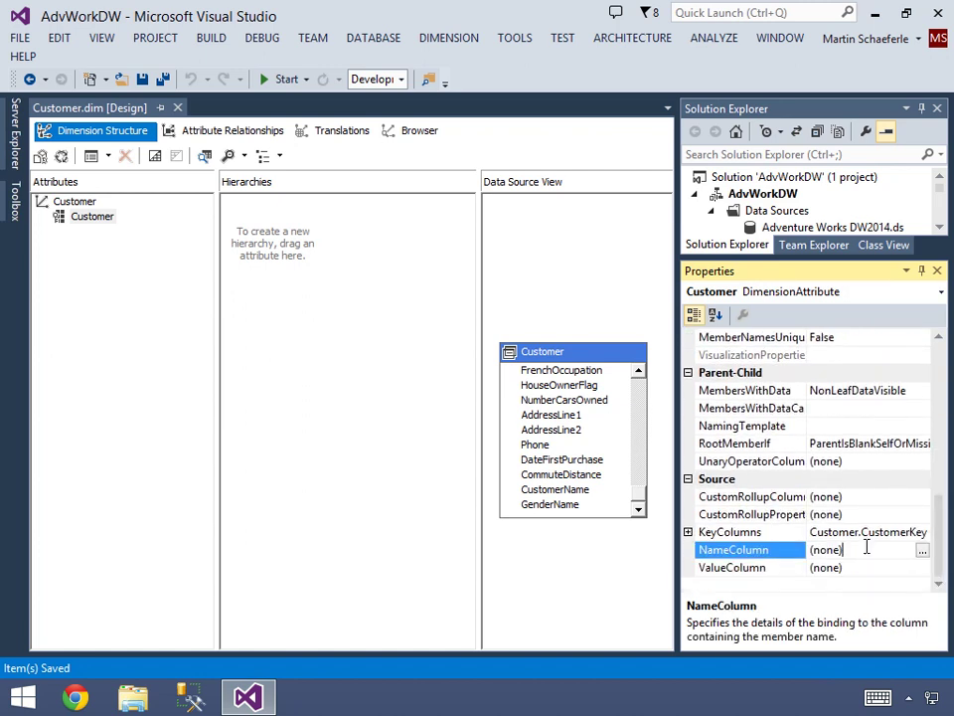
left_click(924, 554)
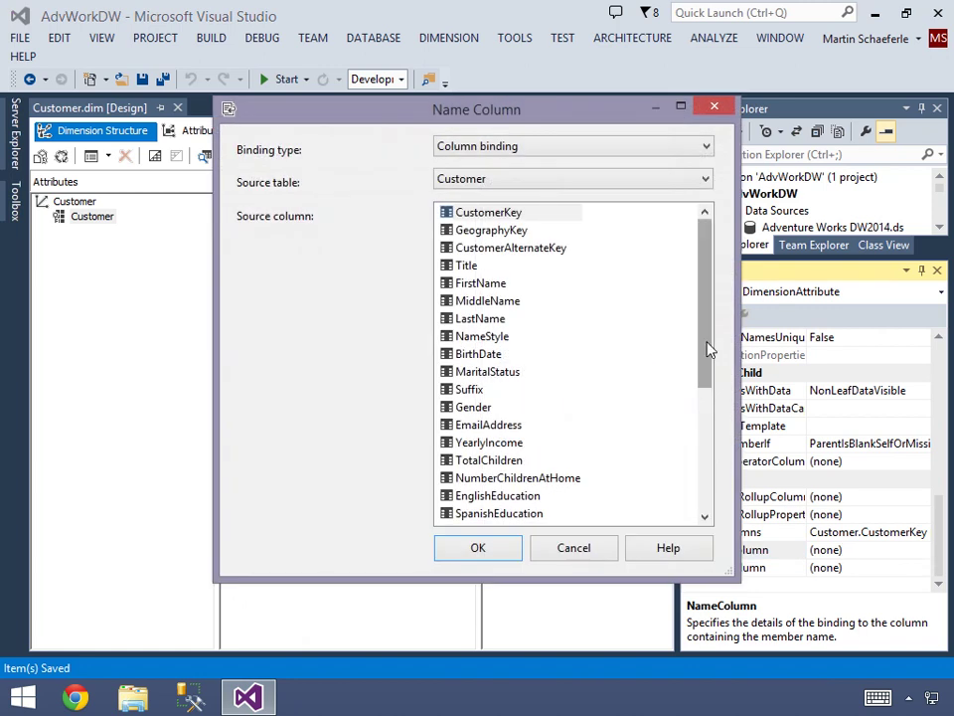
left_click_drag(711, 348, 707, 516)
left_click(509, 496)
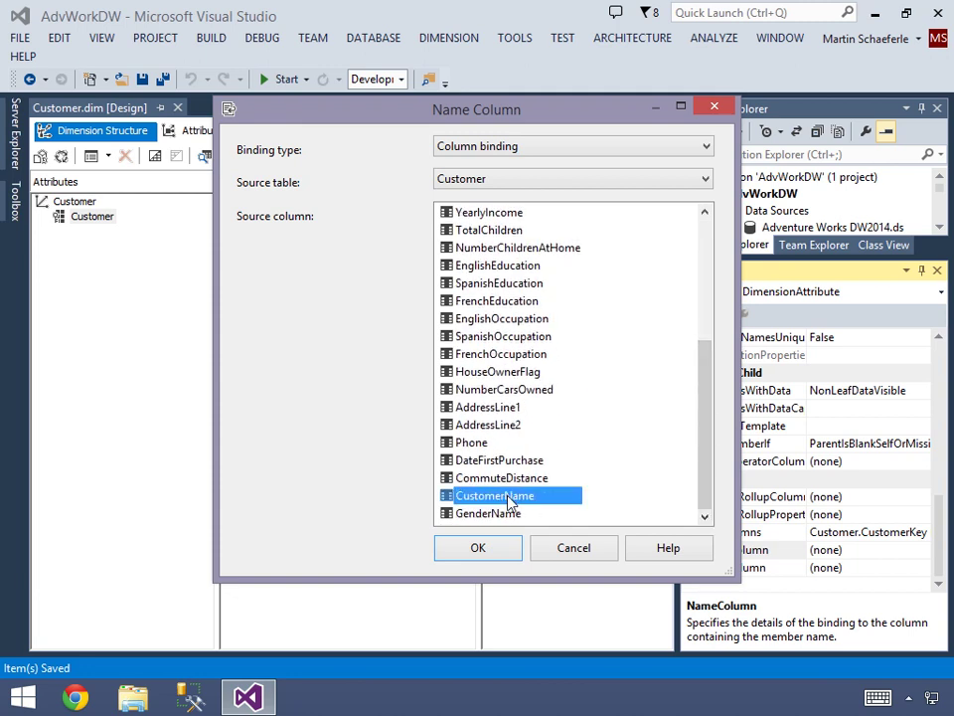
left_click(489, 547)
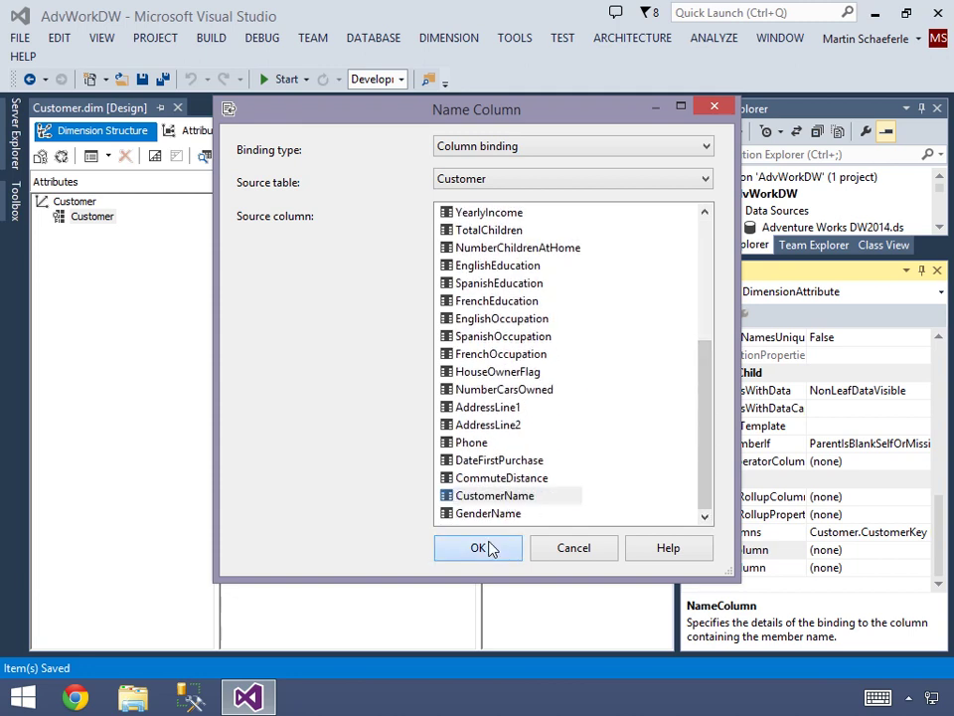
Step: Add GenderName, Phone, EnglishOccupation, EnglishEducation, NumberChildrenAtHome, TotalChildren, YearlyIncome, EmailAddress and MaritalStatus from the enlarged Customer table as dimension attributes
left_click(571, 350)
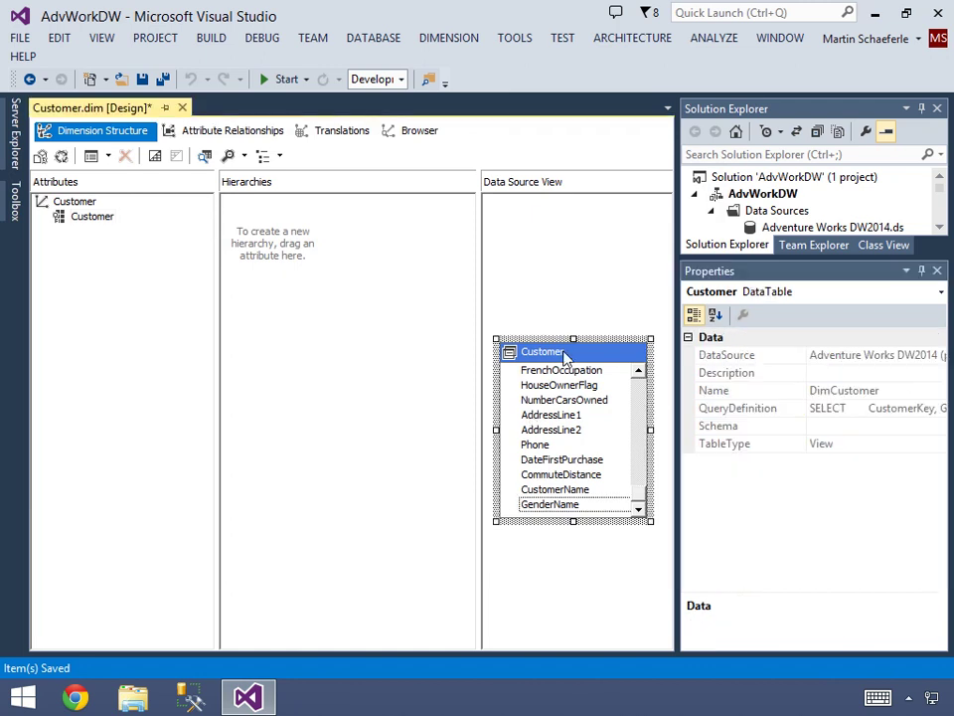
left_click_drag(573, 335, 568, 247)
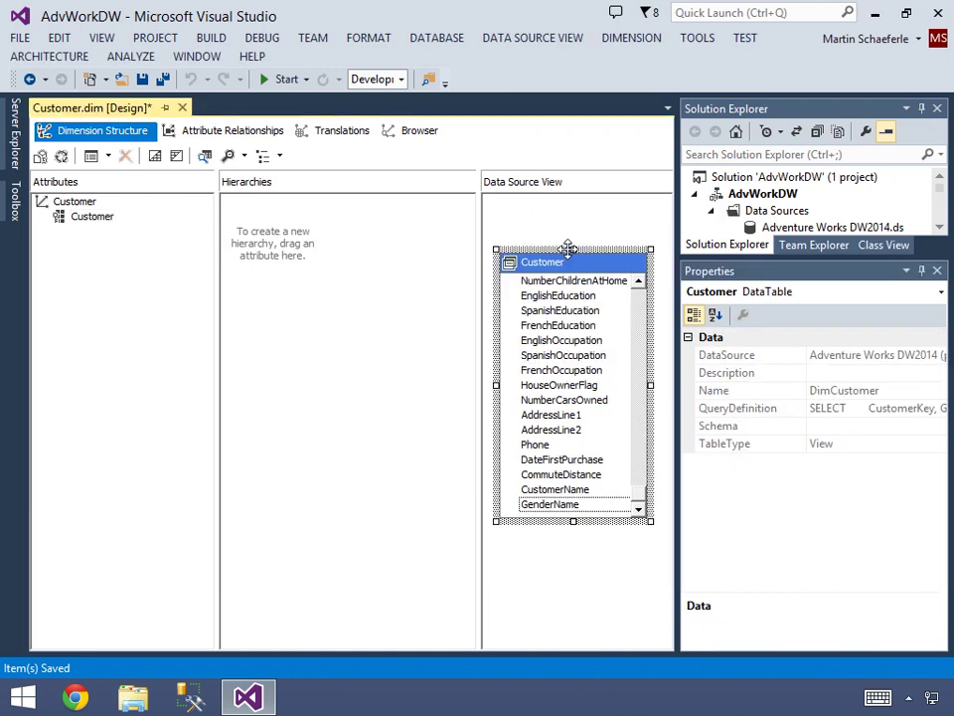
left_click(552, 505)
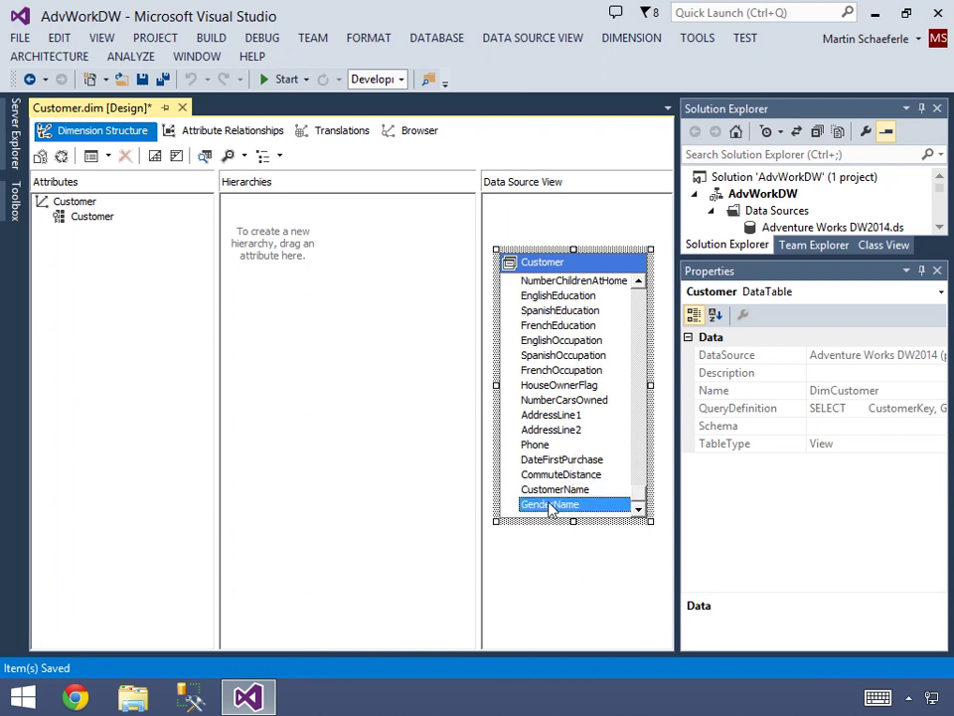
left_click(555, 446, "ctrl")
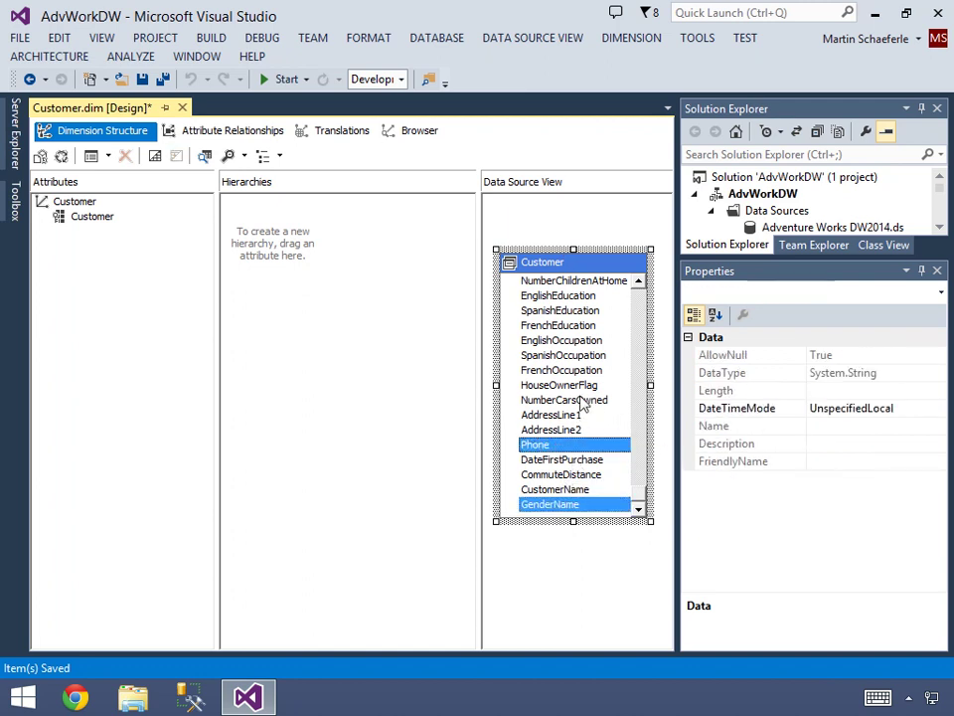
left_click(566, 341, "ctrl")
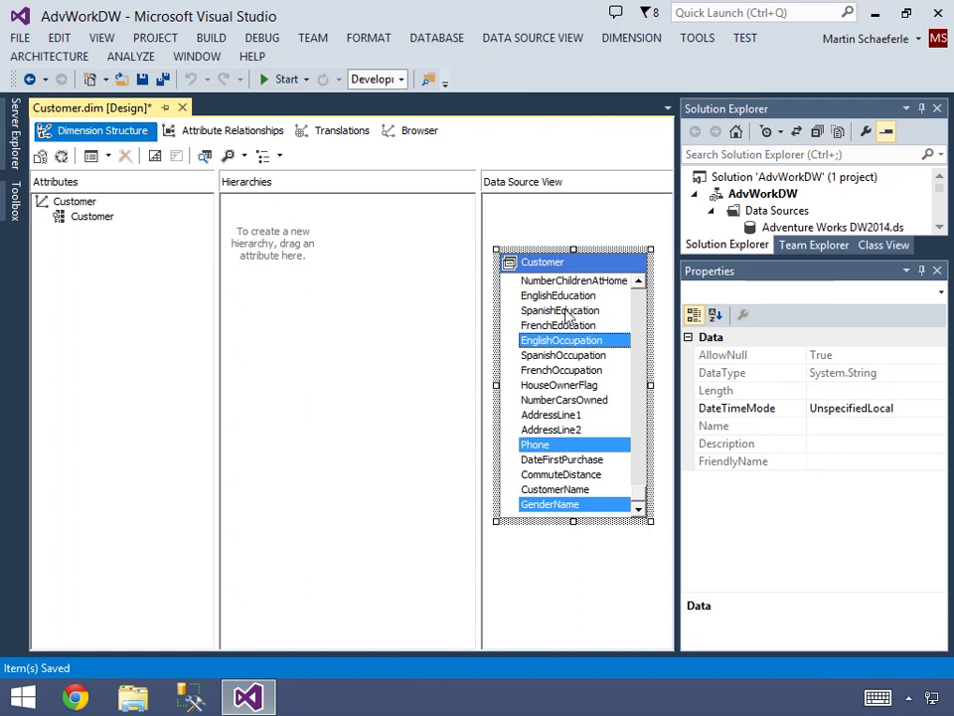
left_click(566, 296, "ctrl")
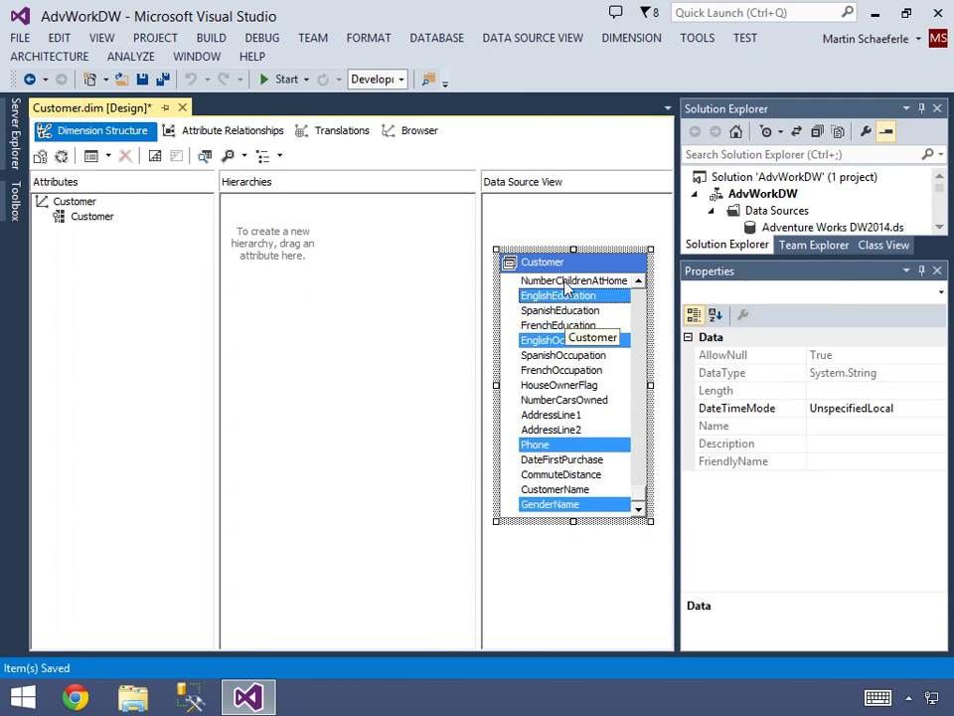
left_click(564, 283, "ctrl")
left_click(640, 309)
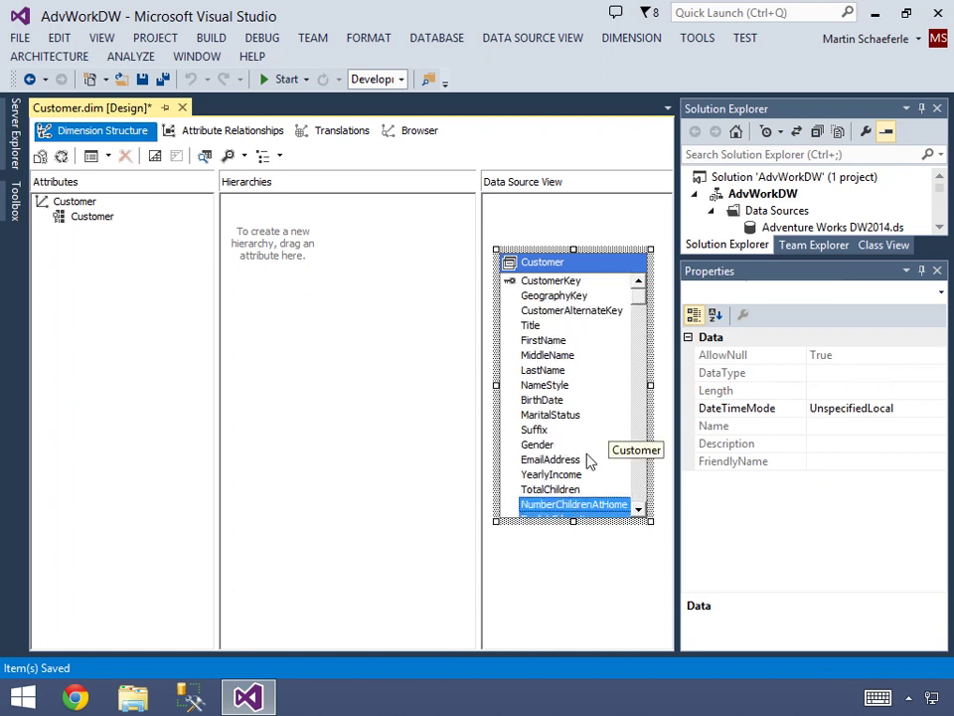
left_click(569, 490, "ctrl")
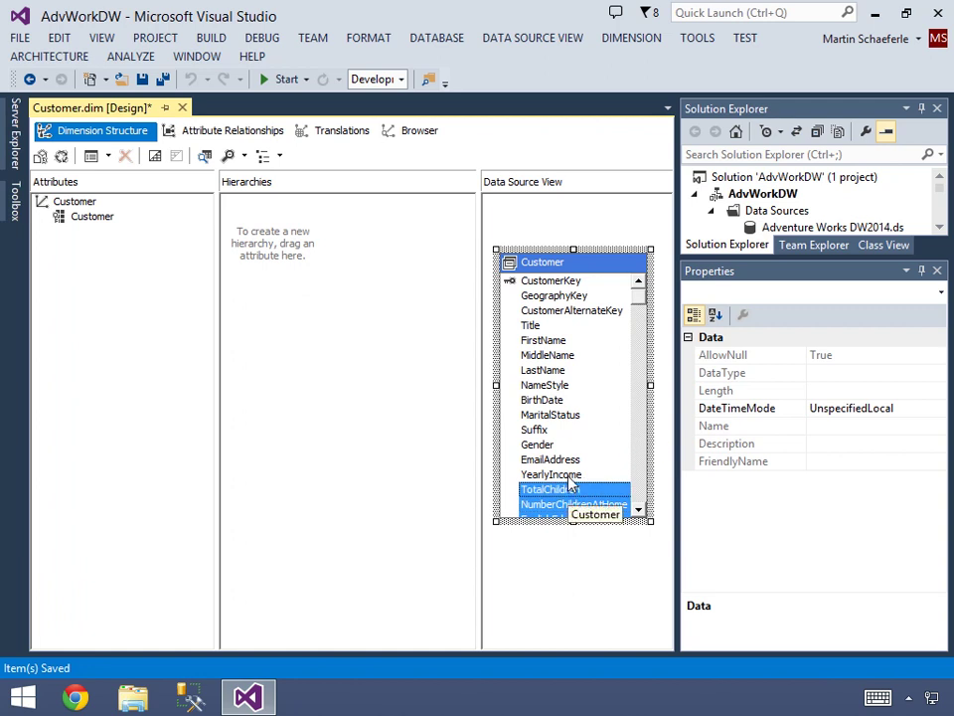
left_click(556, 474, "ctrl")
left_click(554, 459, "ctrl")
left_click(553, 415, "ctrl")
left_click_drag(555, 418, 182, 315)
left_click_drag(112, 305, 113, 306)
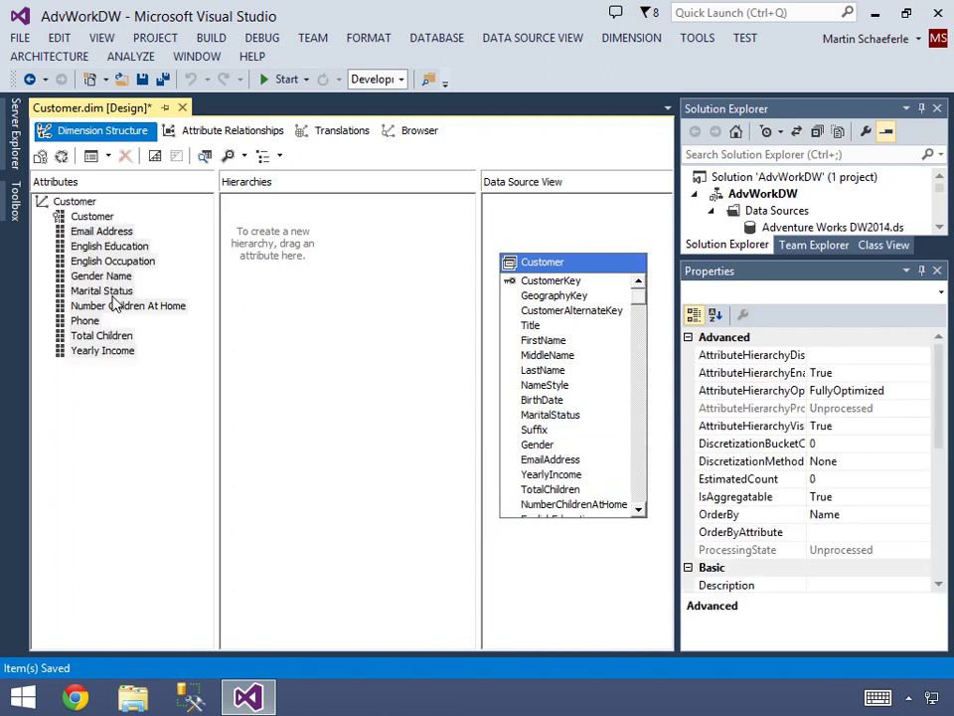
left_click(130, 395)
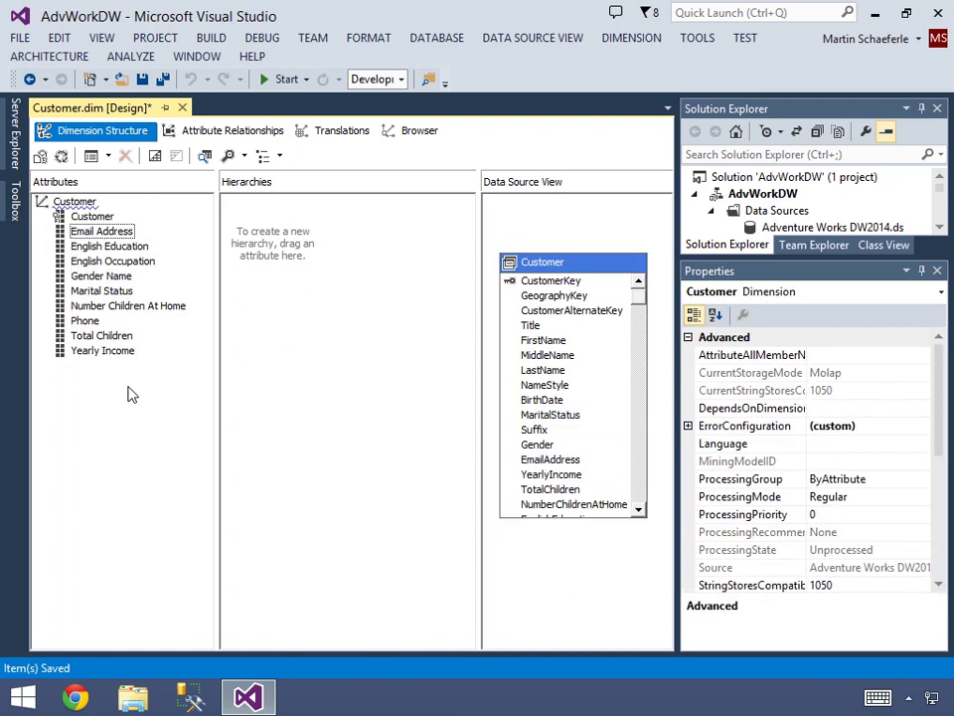
Step: Deploy the AdvWorkDW project, browse the members of the Customer hierarchy, and close the Customer dimension designer
right_click(741, 199)
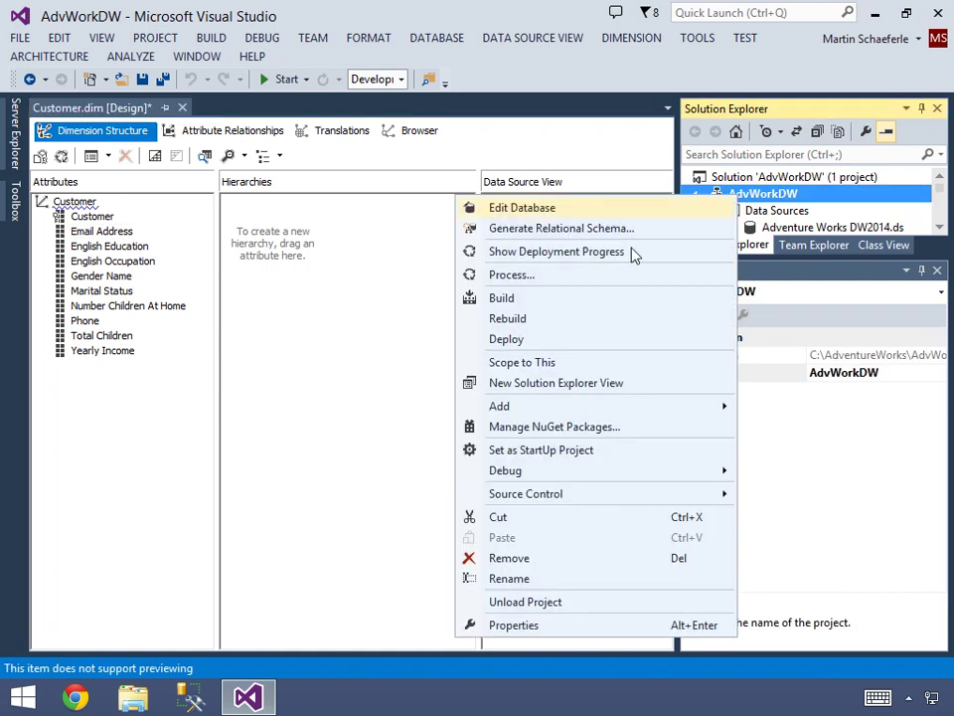
left_click(545, 343)
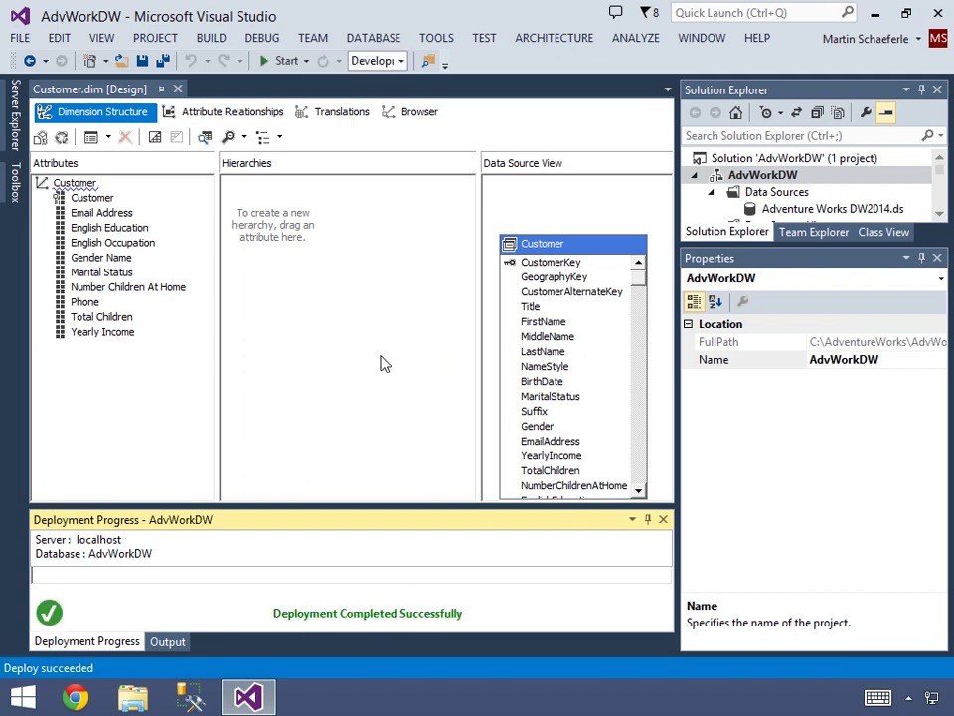
left_click(420, 117)
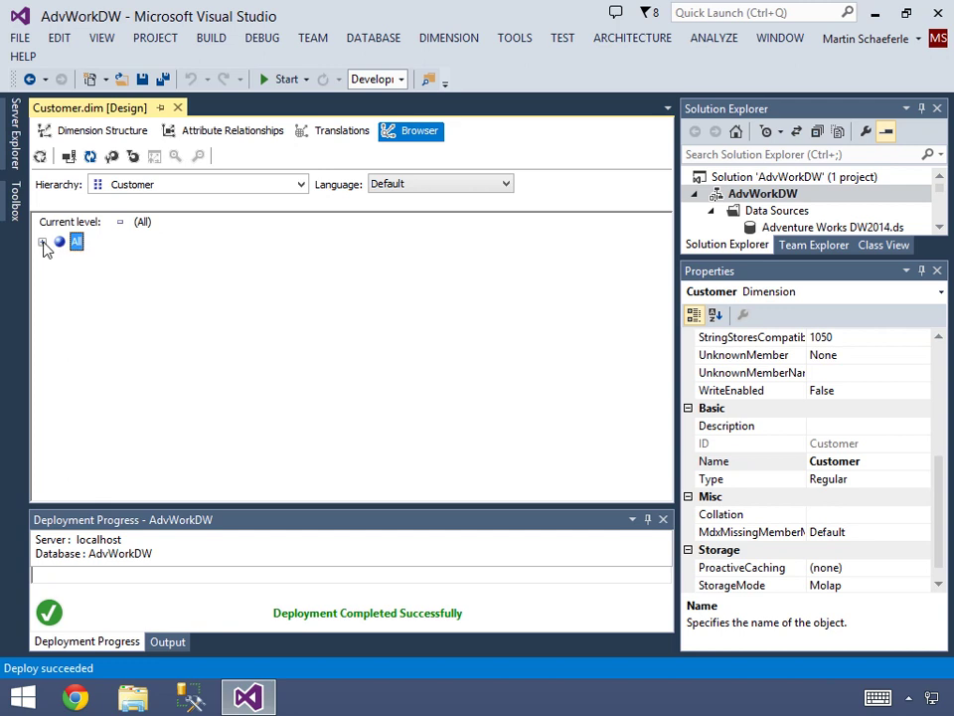
left_click(43, 242)
left_click(109, 262)
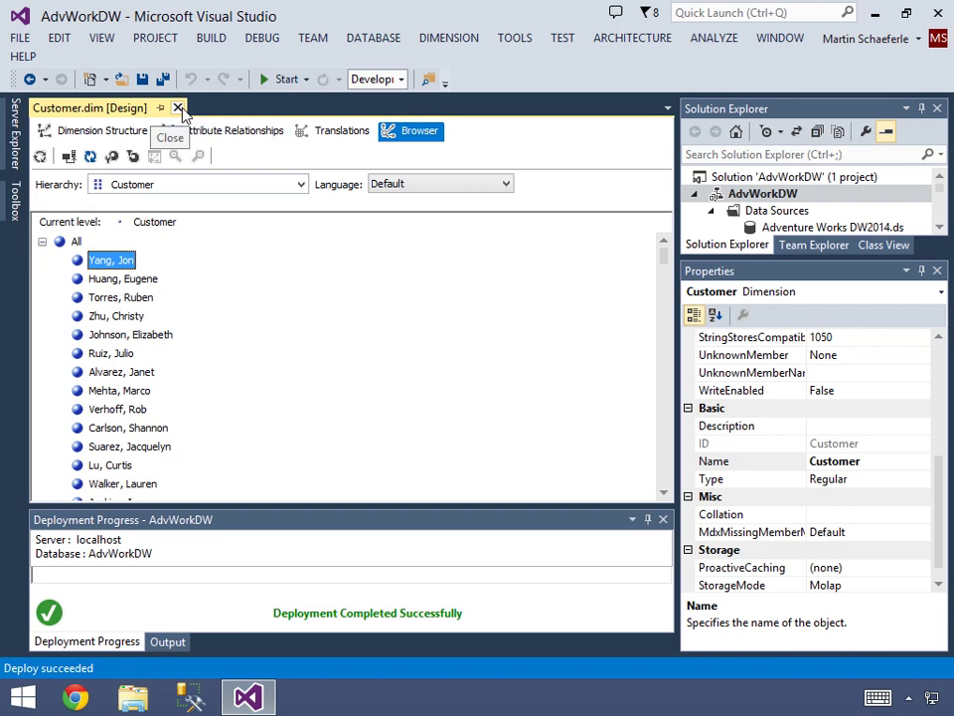
left_click(180, 108)
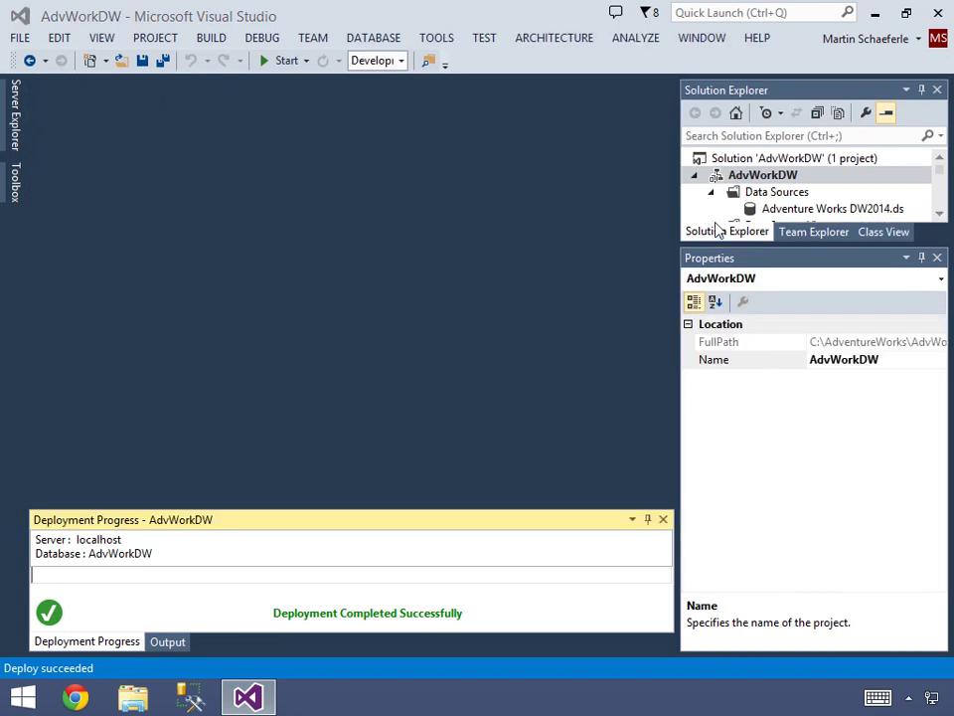
Step: Open the Sales Territory dimension, set the Sales Territory Key attribute's AttributeHierarchyVisible property to False, and widen the Properties pane
left_click_drag(942, 213, 942, 221)
double_click(779, 197)
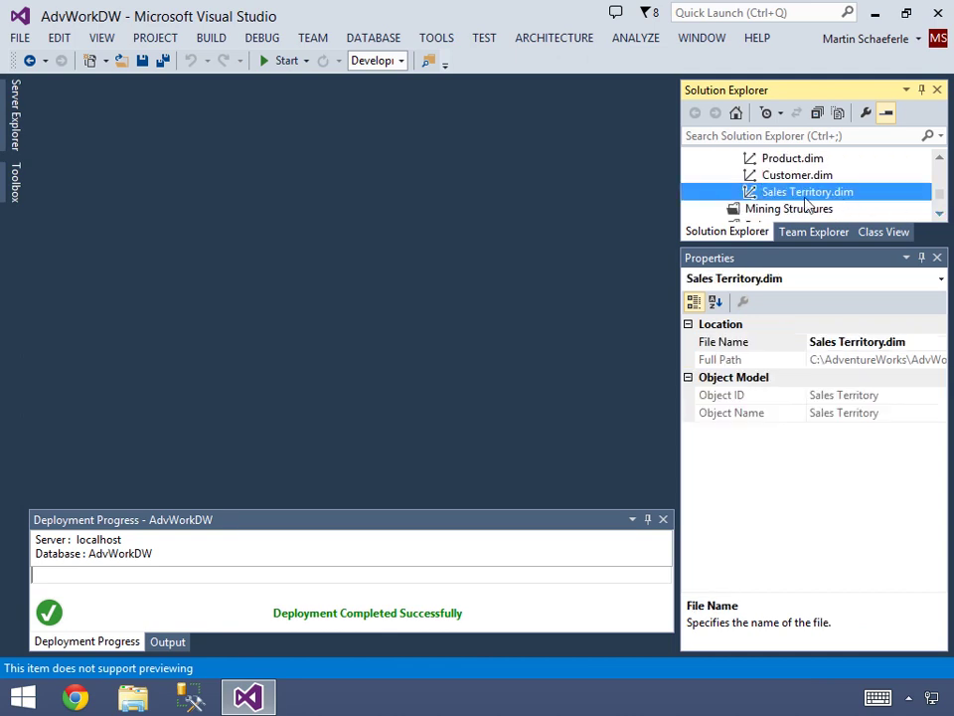
left_click(114, 220)
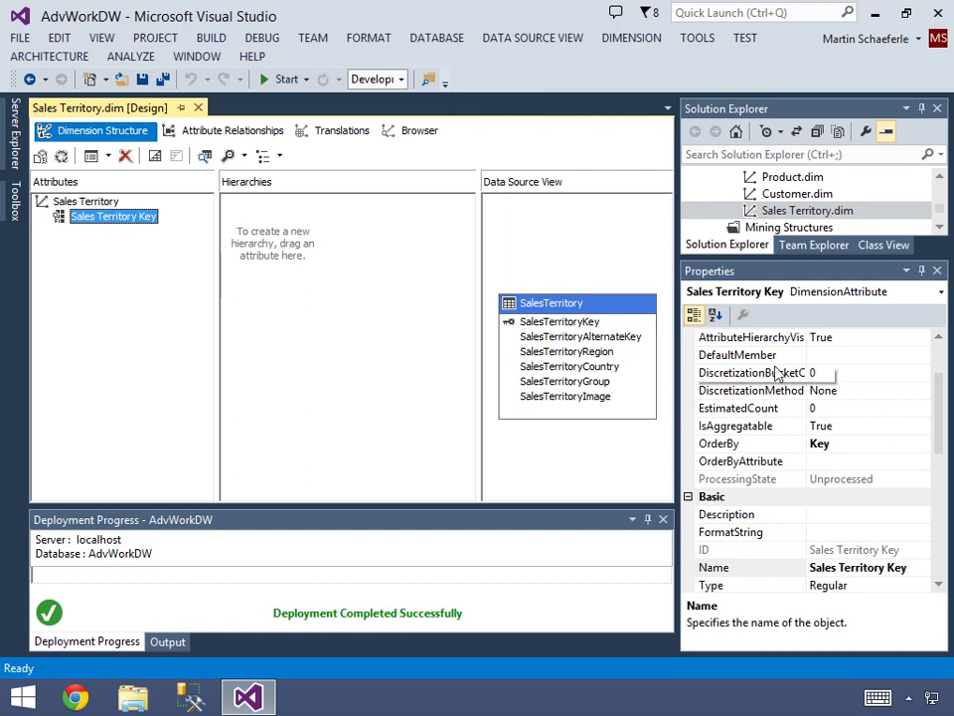
left_click_drag(941, 356, 941, 343)
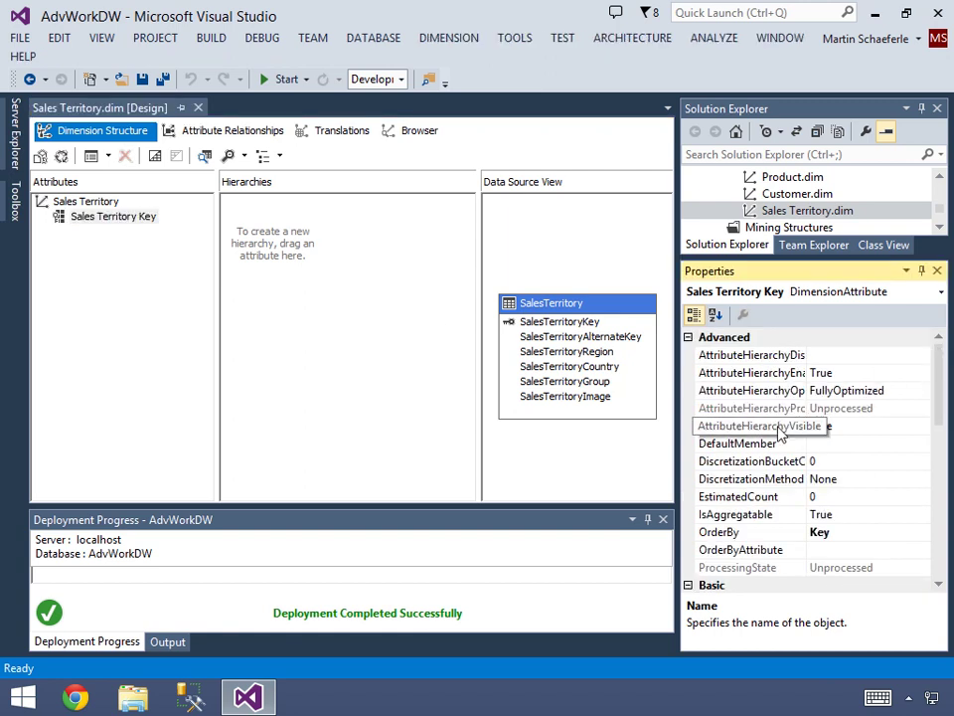
double_click(722, 429)
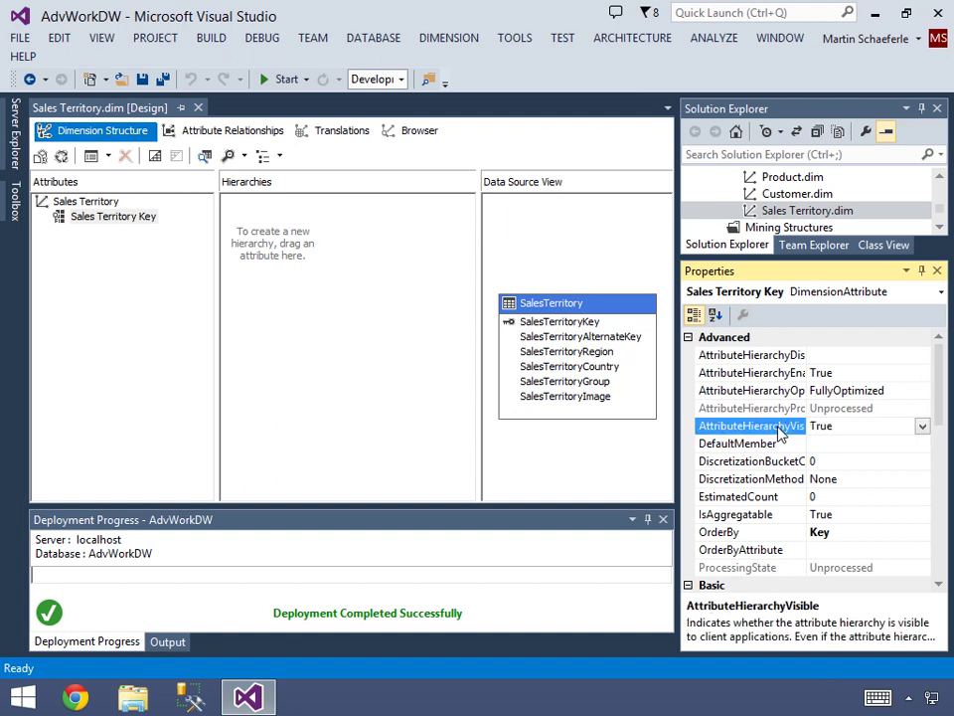
left_click_drag(677, 298, 630, 298)
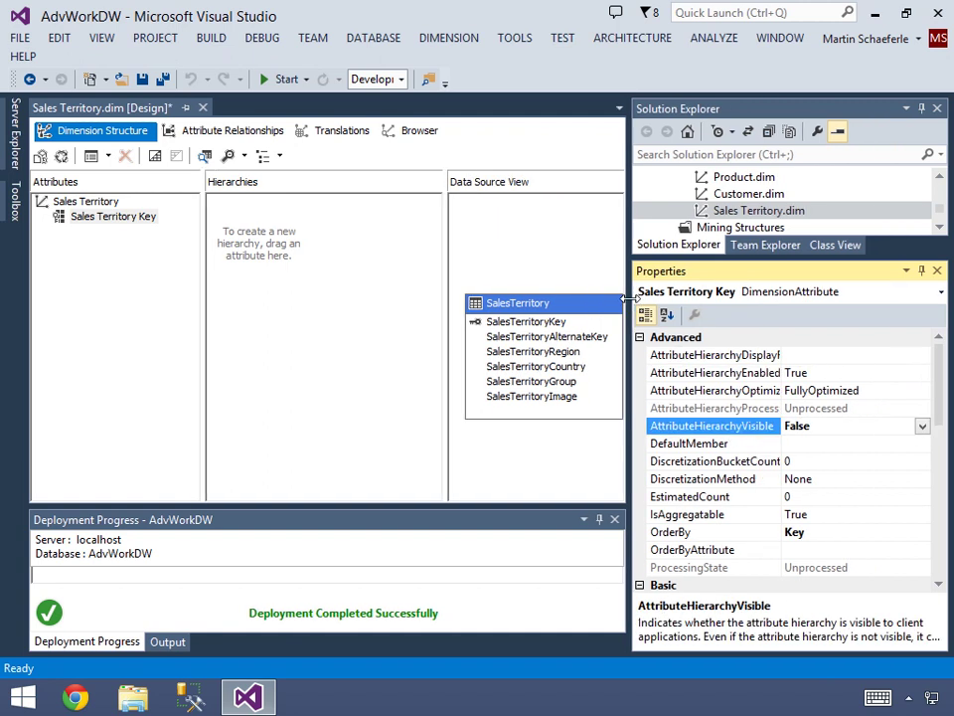
Step: Add SalesTerritoryRegion, SalesTerritoryCountry and SalesTerritoryGroup from the SalesTerritory table as dimension attributes
left_click(557, 352)
left_click(537, 366, "ctrl")
left_click(569, 382, "ctrl")
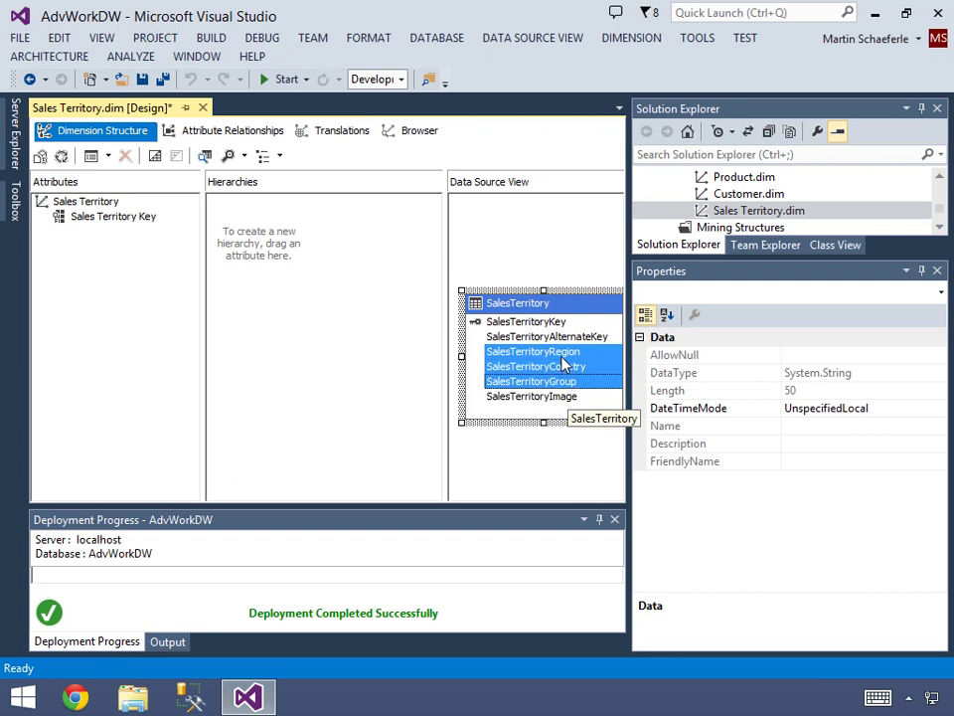
left_click_drag(564, 360, 99, 280)
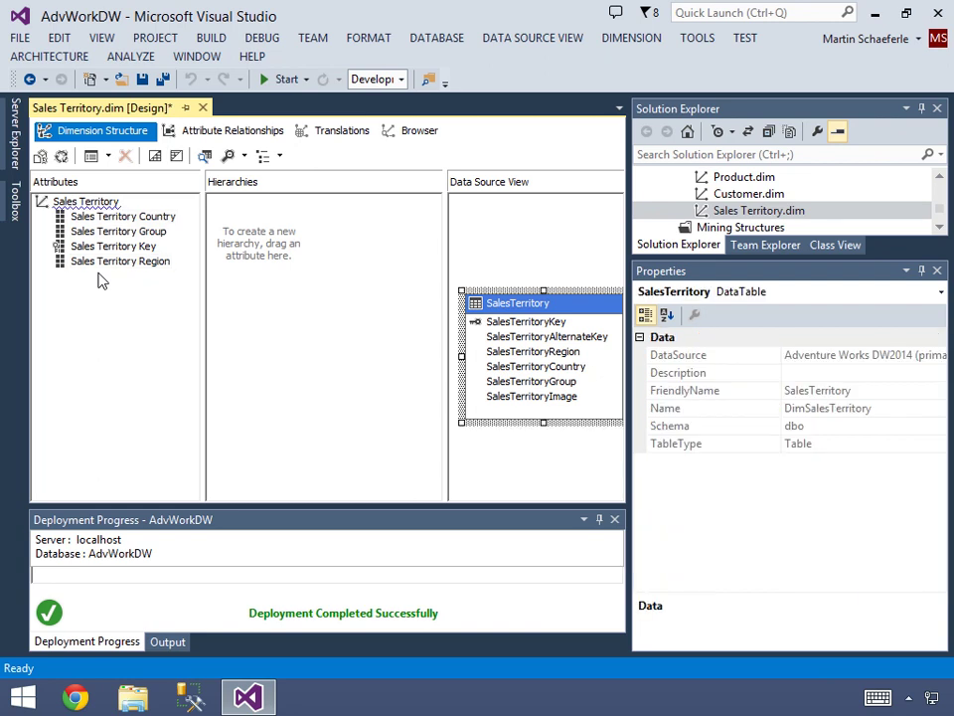
Step: Rename the Sales Territory Country attribute as Country
left_click(114, 218)
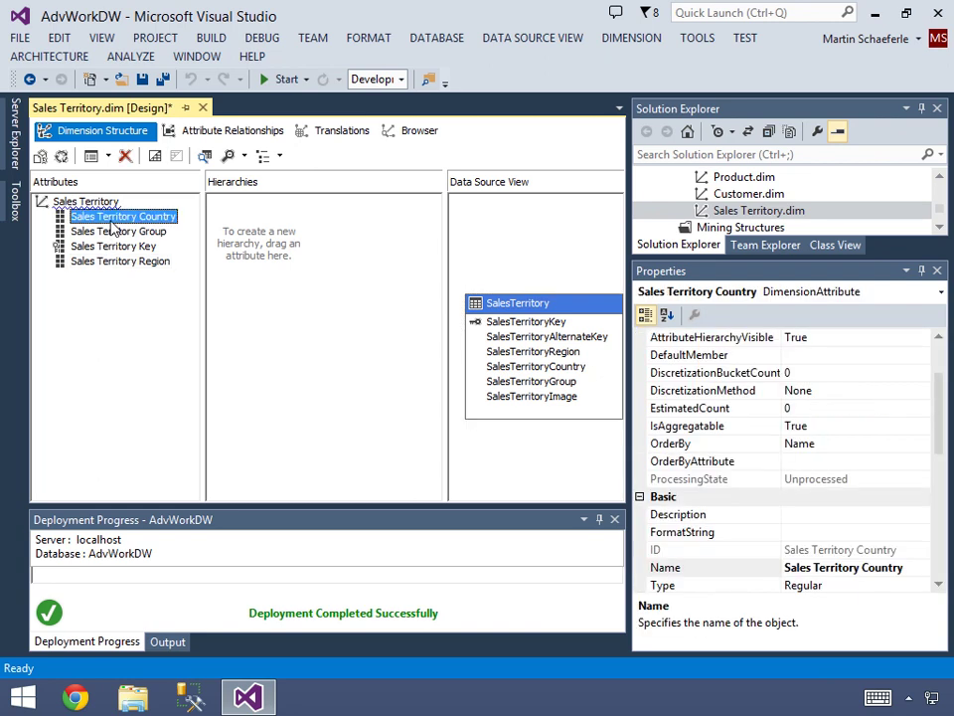
left_click(110, 220)
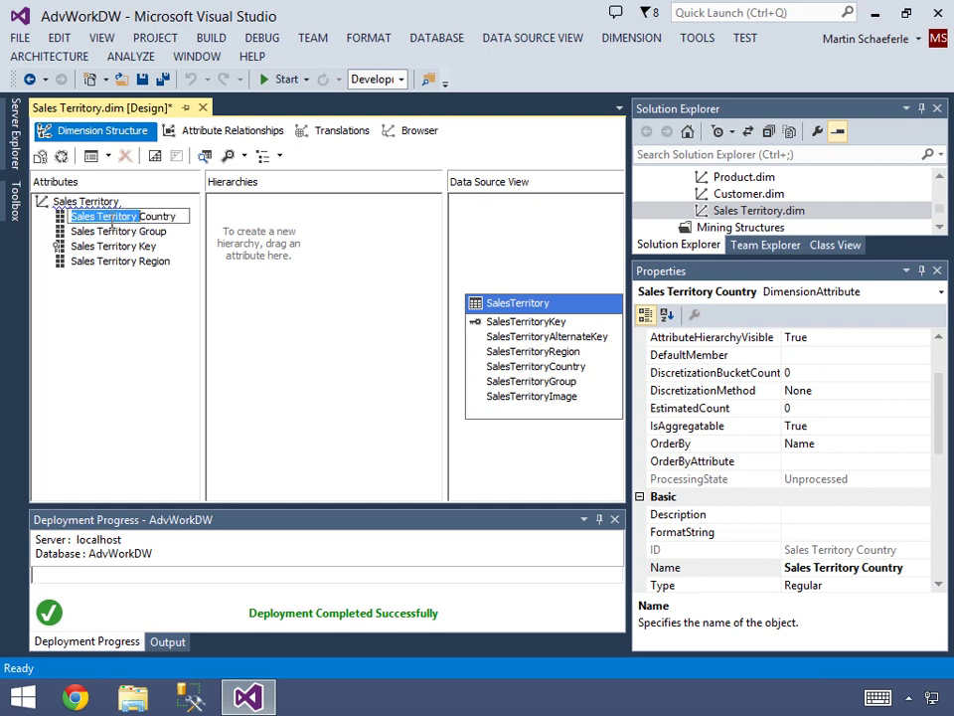
key("Delete")
key("Return")
Step: Rename the Sales Territory Group attribute as Group
key("Down")
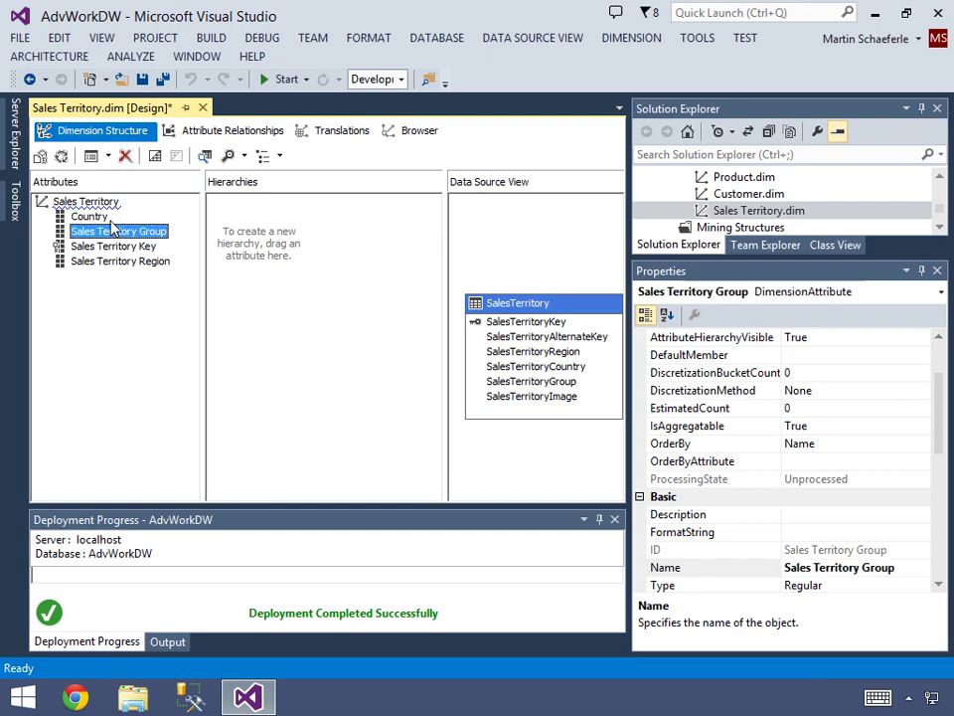
left_click(111, 225)
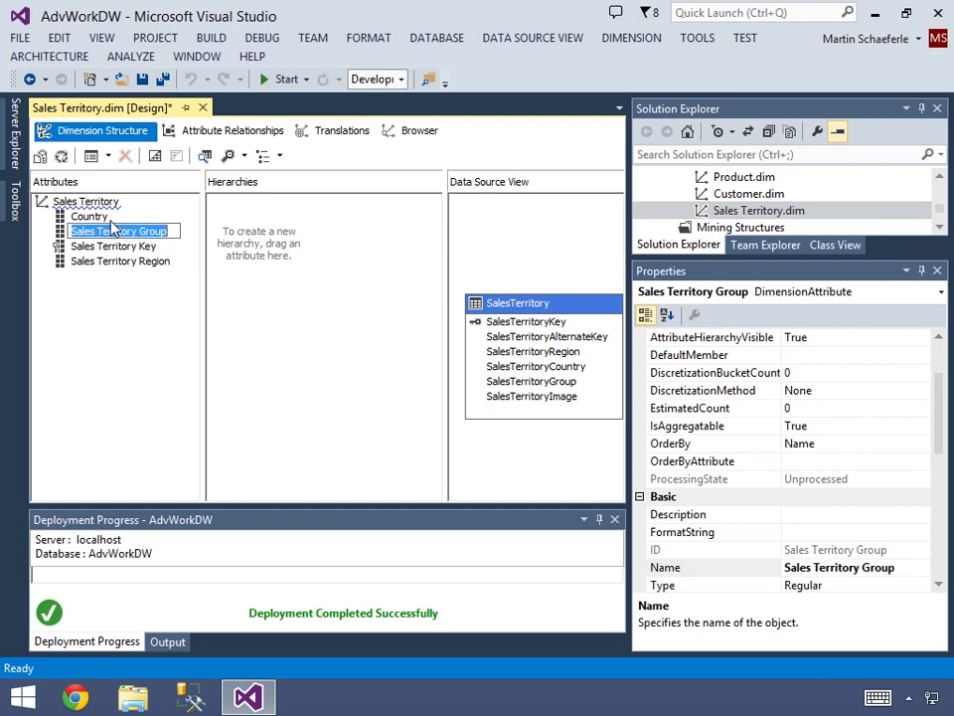
left_click(111, 226)
key("Home")
key("shift+Right")
key("shift+Right")
key("shift+Right")
key("shift+Right")
key("shift+Right")
key("shift+Right")
key("shift+Right")
key("shift+Right")
key("shift+Right")
key("shift+Right")
key("shift+Right")
key("shift+Right")
key("shift+Right")
key("shift+Right")
key("shift+Right")
key("shift+Right")
key("Delete")
key("Return")
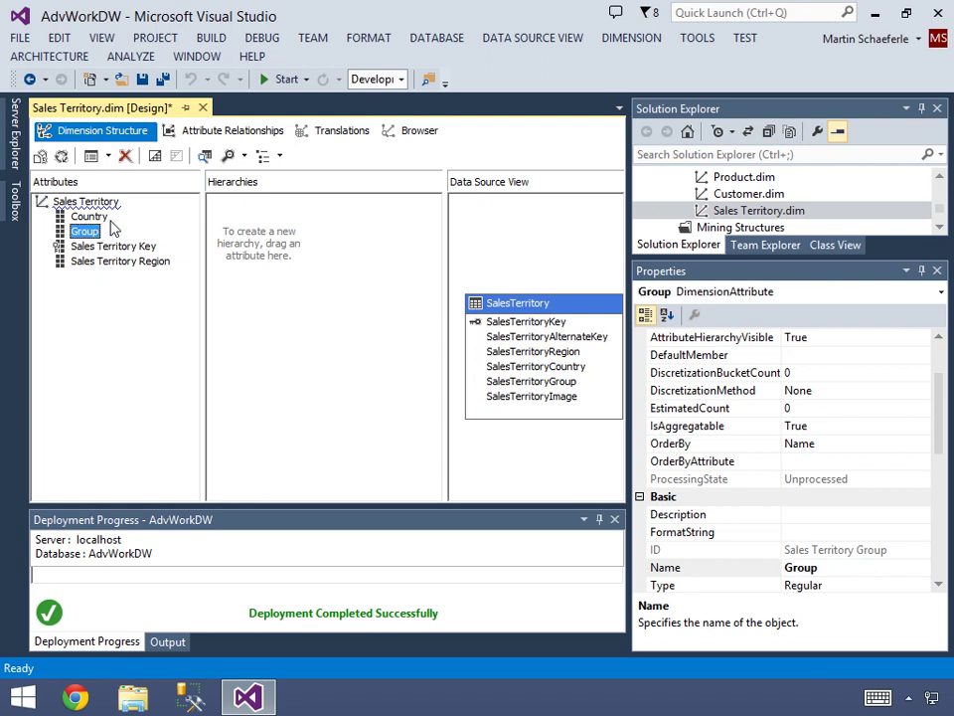
Step: Rename the Sales Territory Region attribute as Region
key("Down")
key("Down")
key("F2")
key("Home")
key("shift+Right")
key("shift+Right")
key("shift+Right")
key("shift+Right")
key("shift+Right")
key("shift+Right")
key("shift+Right")
key("shift+Right")
key("shift+Right")
key("shift+Right")
key("shift+Right")
key("shift+Right")
key("shift+Right")
key("shift+Right")
key("shift+Right")
key("shift+Right")
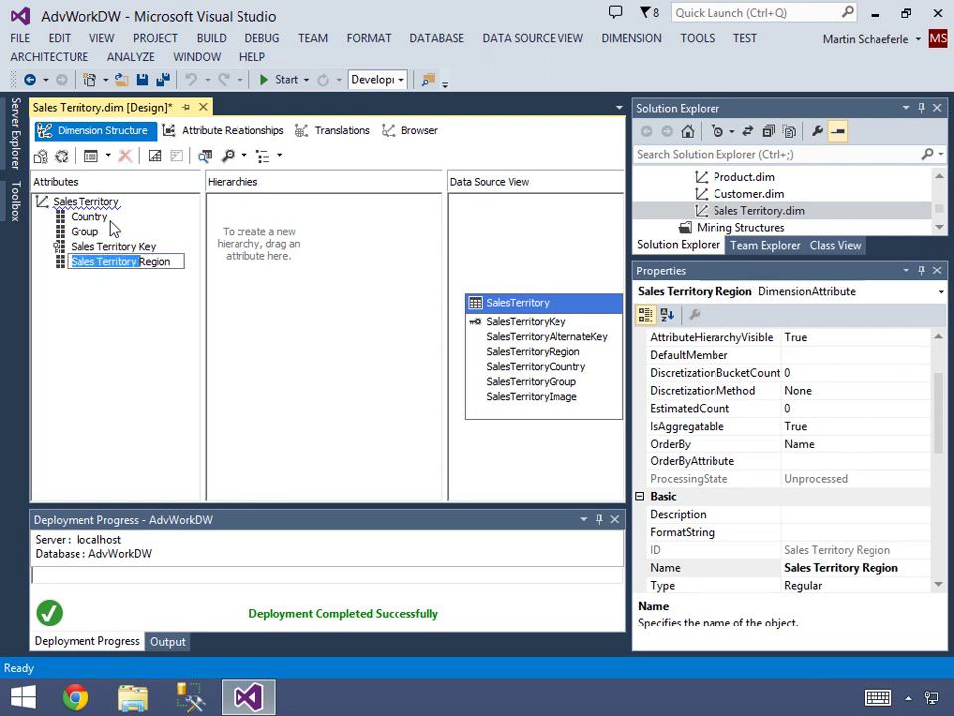
key("Delete")
key("Return")
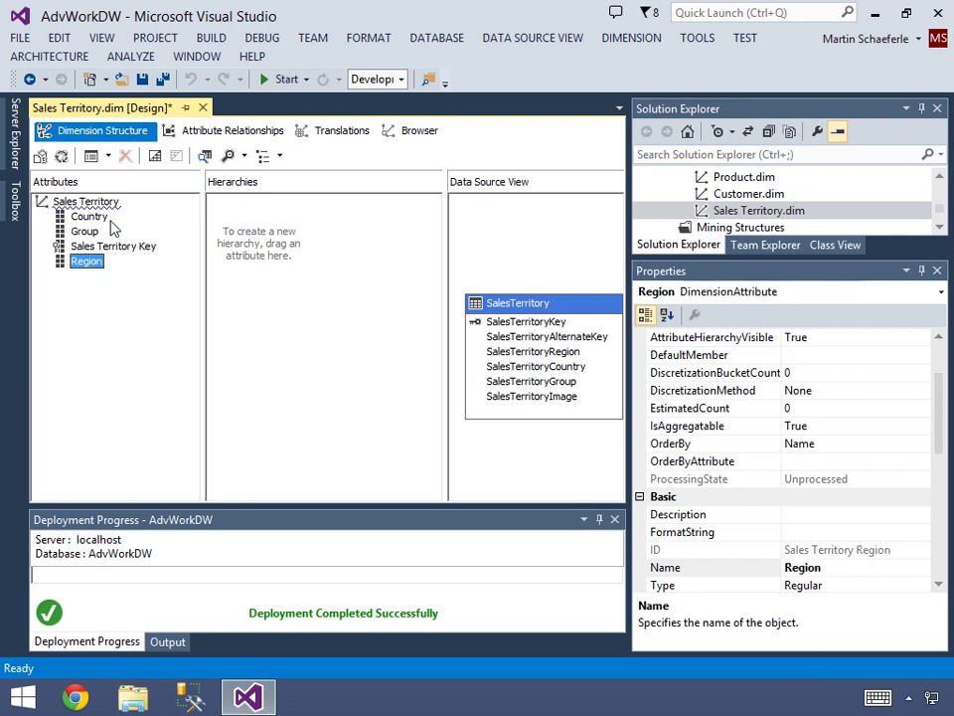
Step: Deploy the AdvWorkDW project and list the hierarchies available for browsing in the Sales Territory dimension
left_click_drag(934, 207, 935, 191)
right_click(718, 193)
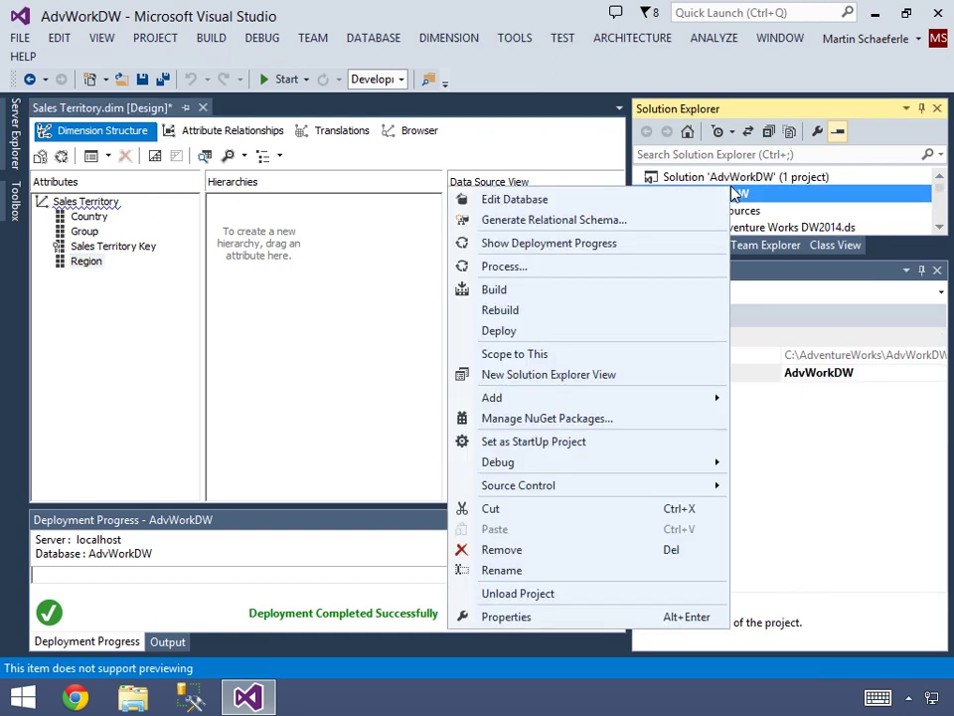
left_click(499, 331)
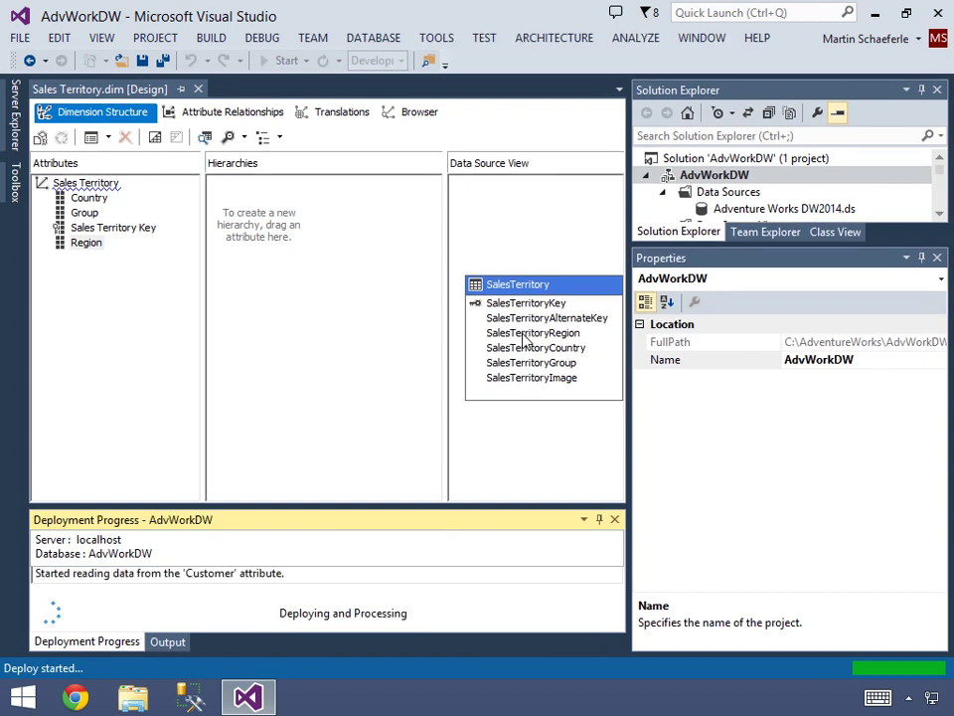
left_click(419, 116)
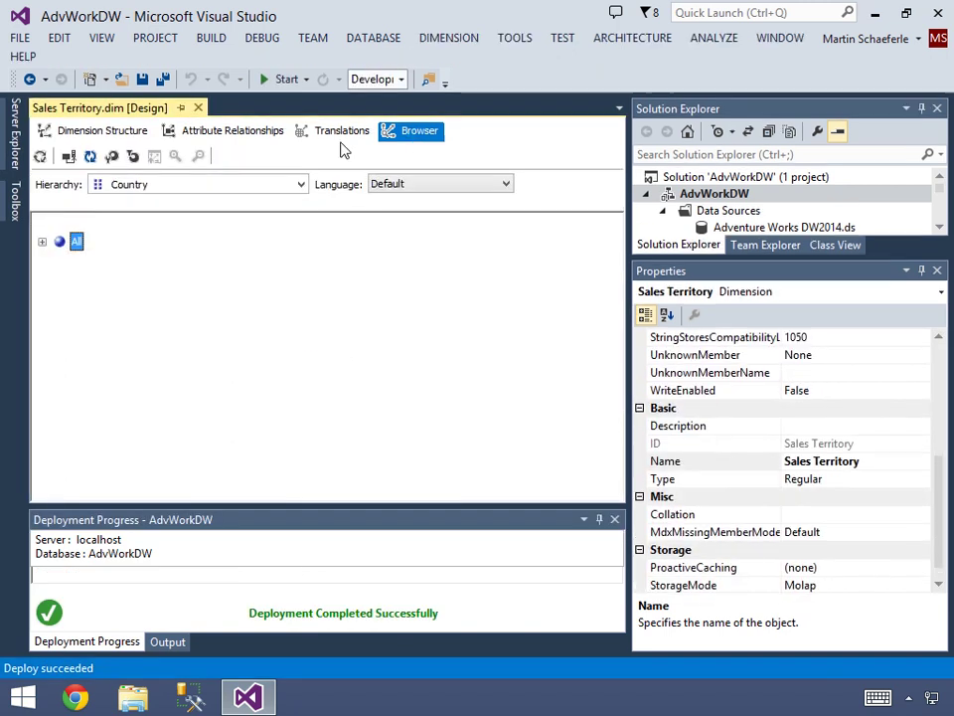
left_click(149, 187)
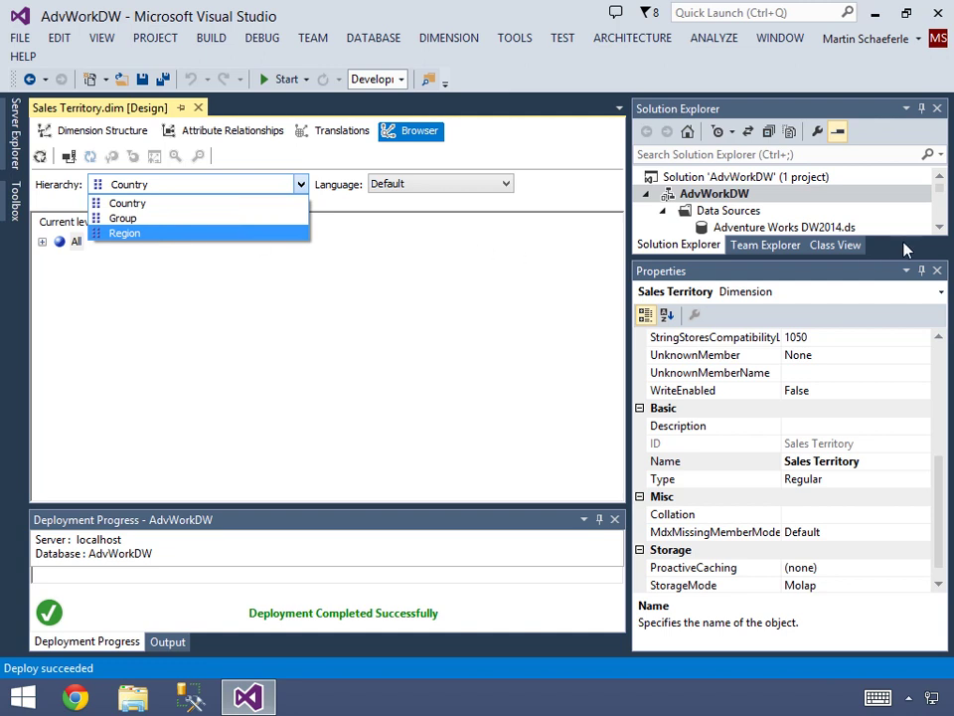
Step: Open the Adventure Works DW2014 cube's browser and analyze the cube in Excel with data connections enabled
left_click(941, 229)
left_click(940, 230)
left_click(941, 230)
left_click(940, 229)
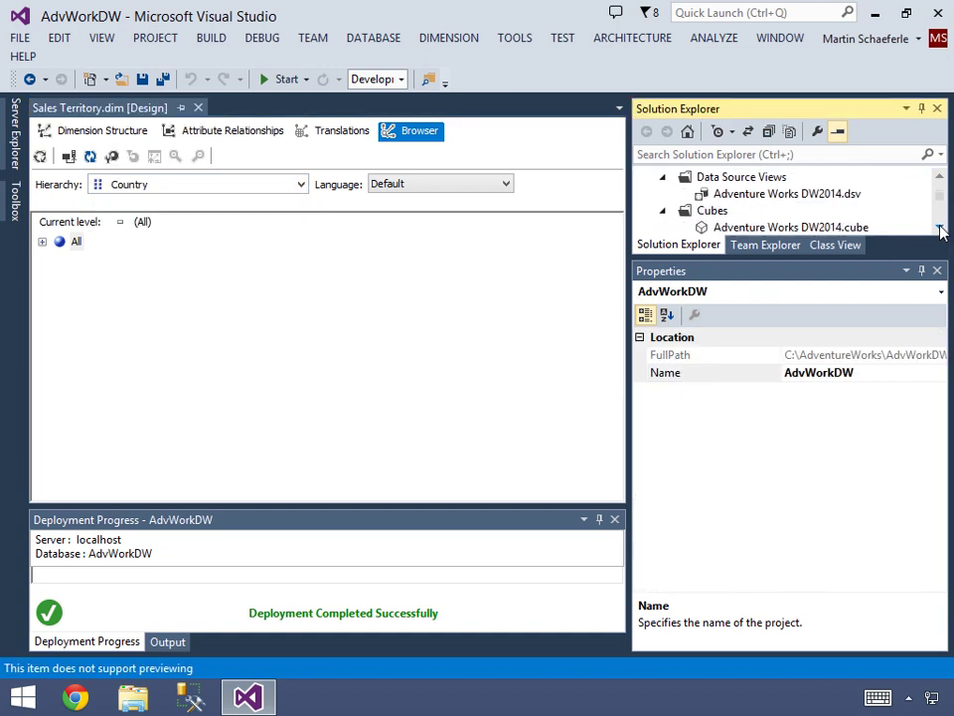
double_click(805, 213)
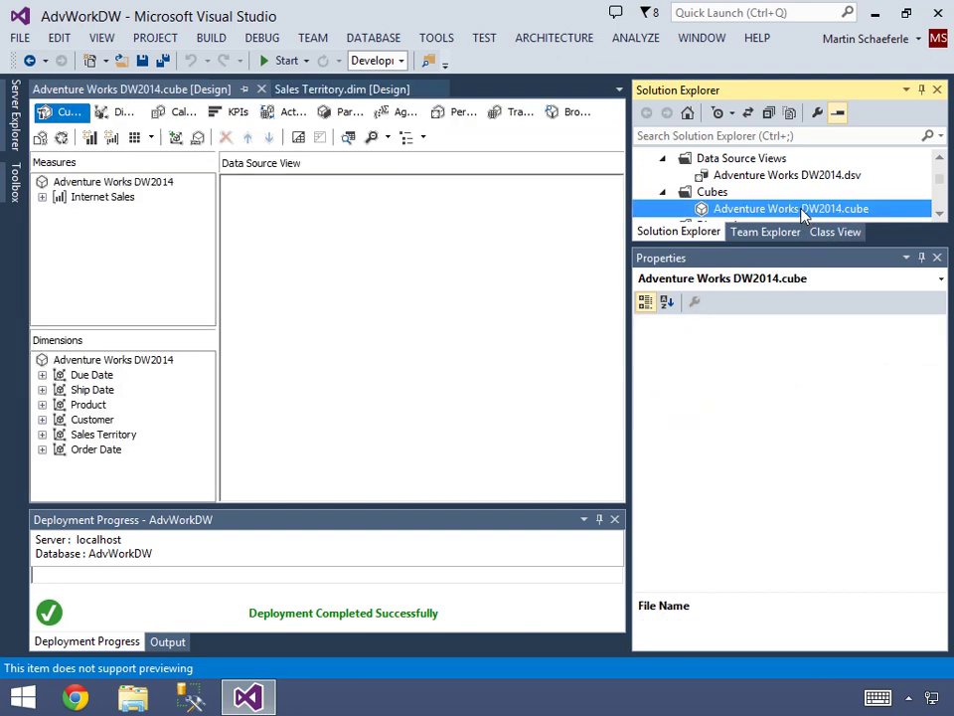
left_click(572, 132)
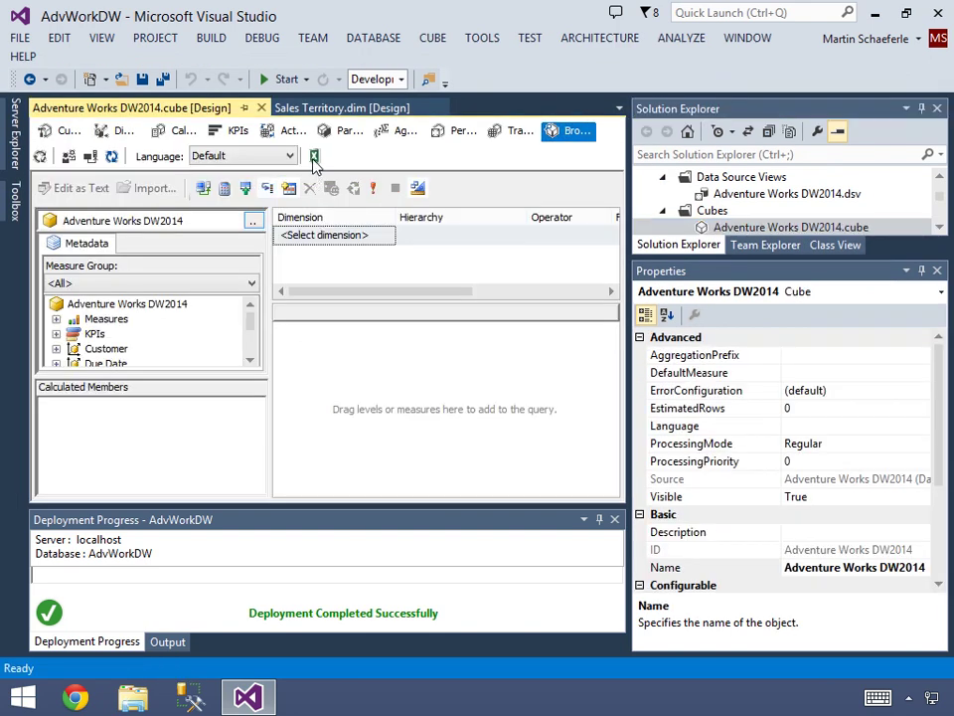
left_click(313, 159)
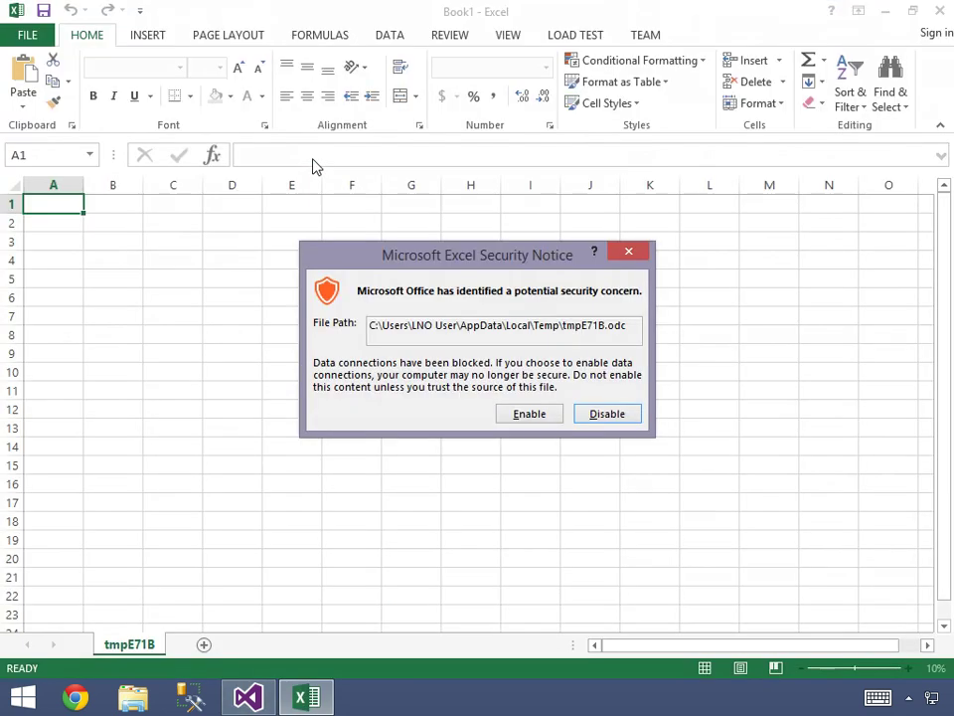
left_click(531, 416)
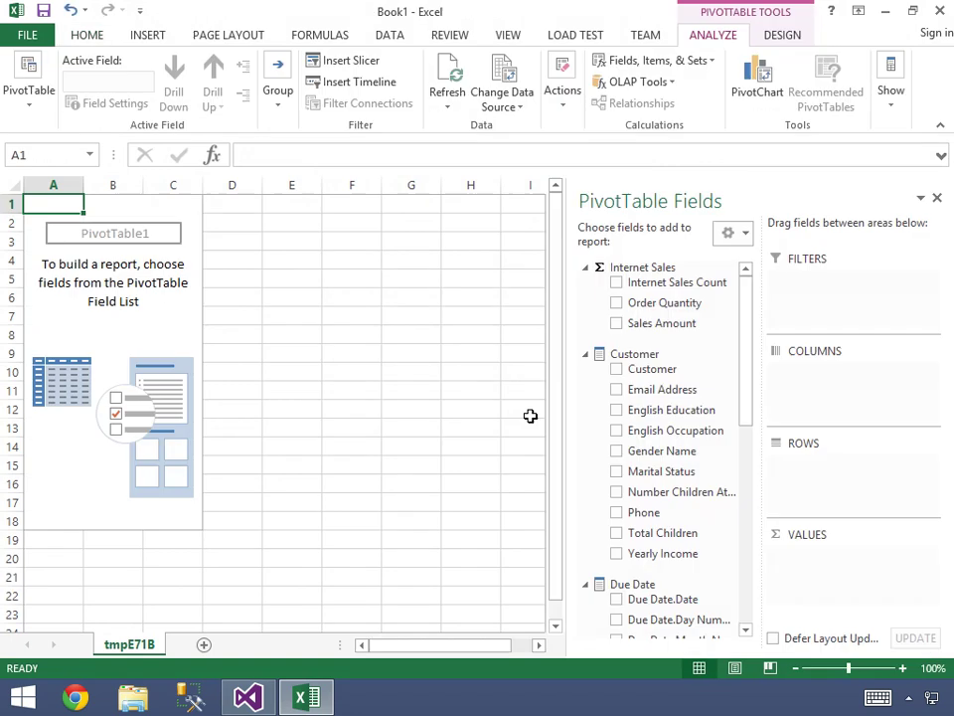
Step: Build a PivotTable of Sales Amount with the Sales Territory fields nested as rows in the order Group, Country, Region
left_click(617, 325)
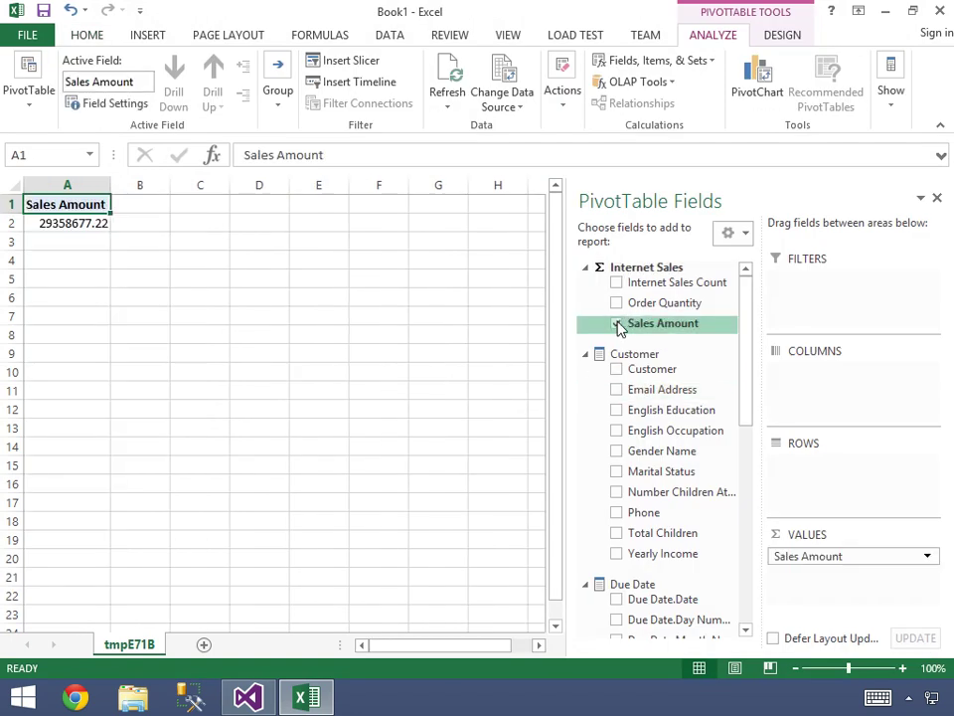
left_click_drag(742, 384, 746, 600)
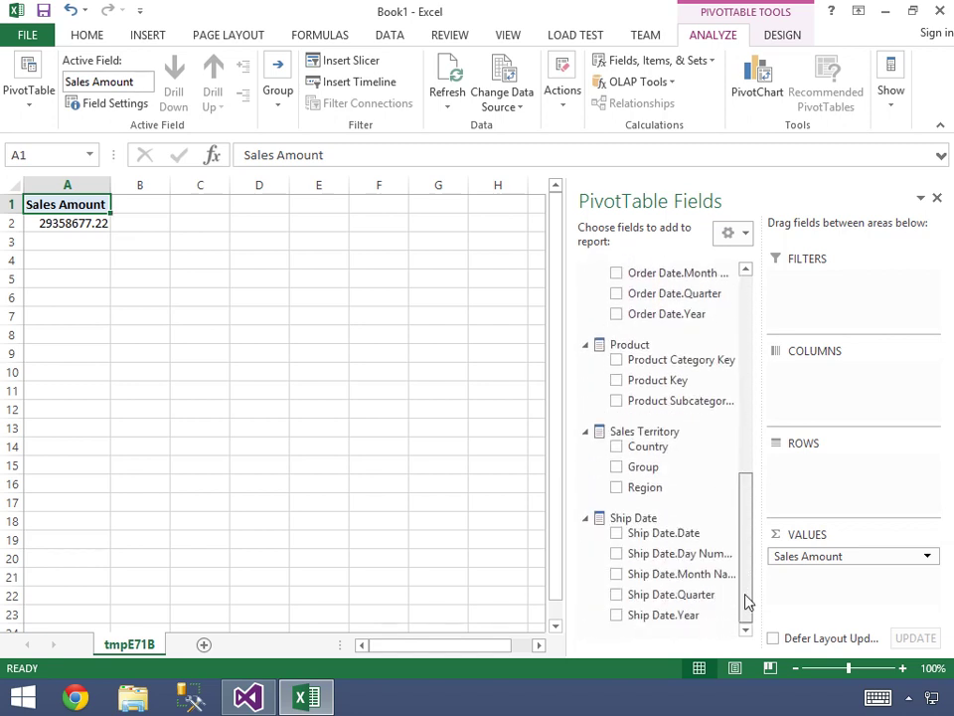
left_click(616, 487)
left_click(616, 467)
left_click(617, 447)
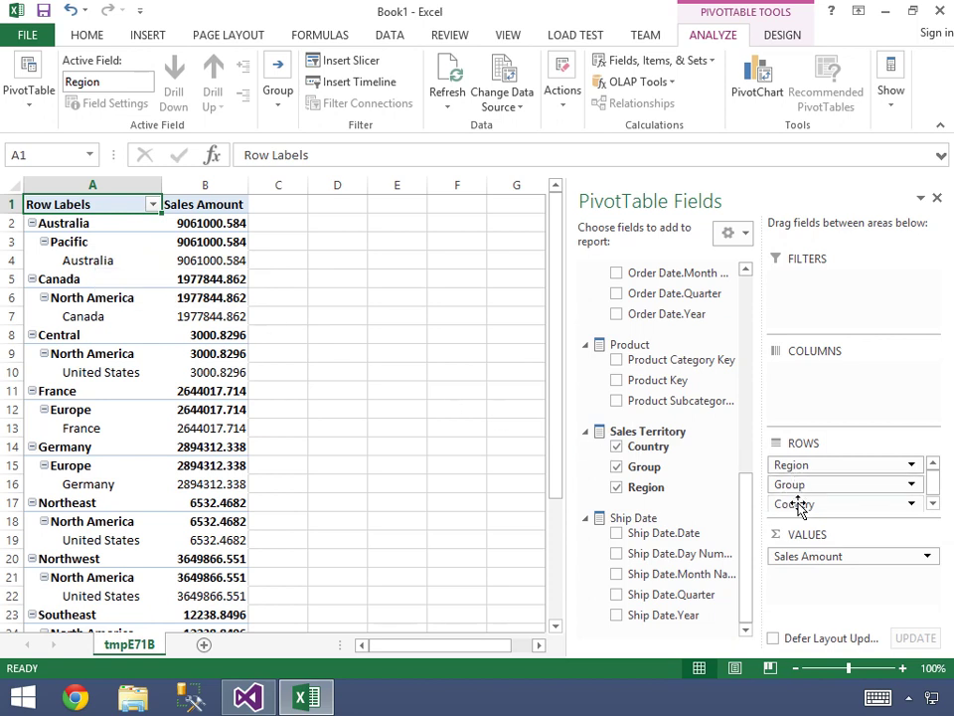
left_click_drag(794, 485, 802, 511)
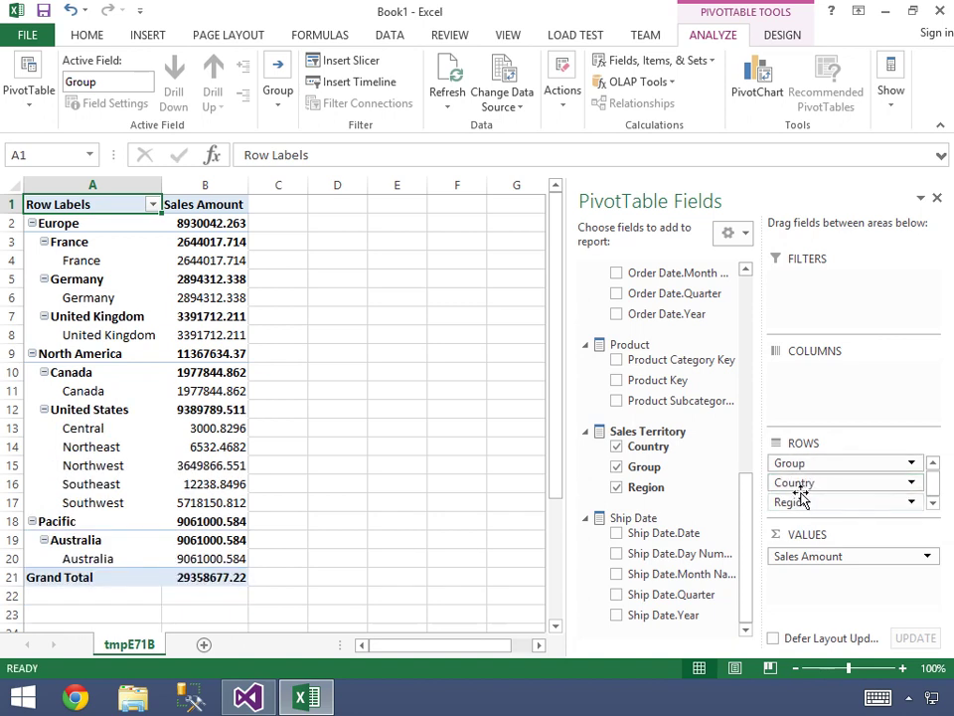
Step: Minimize Excel, switch back to Visual Studio, and show the dimension structure of the Sales Territory dimension
left_click(885, 14)
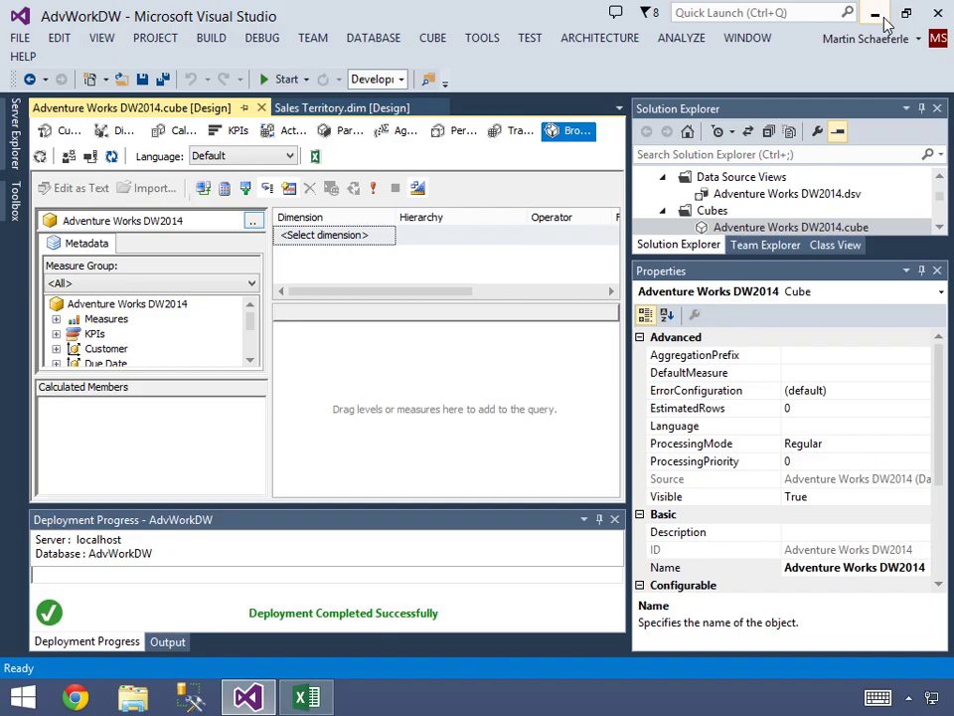
left_click(333, 109)
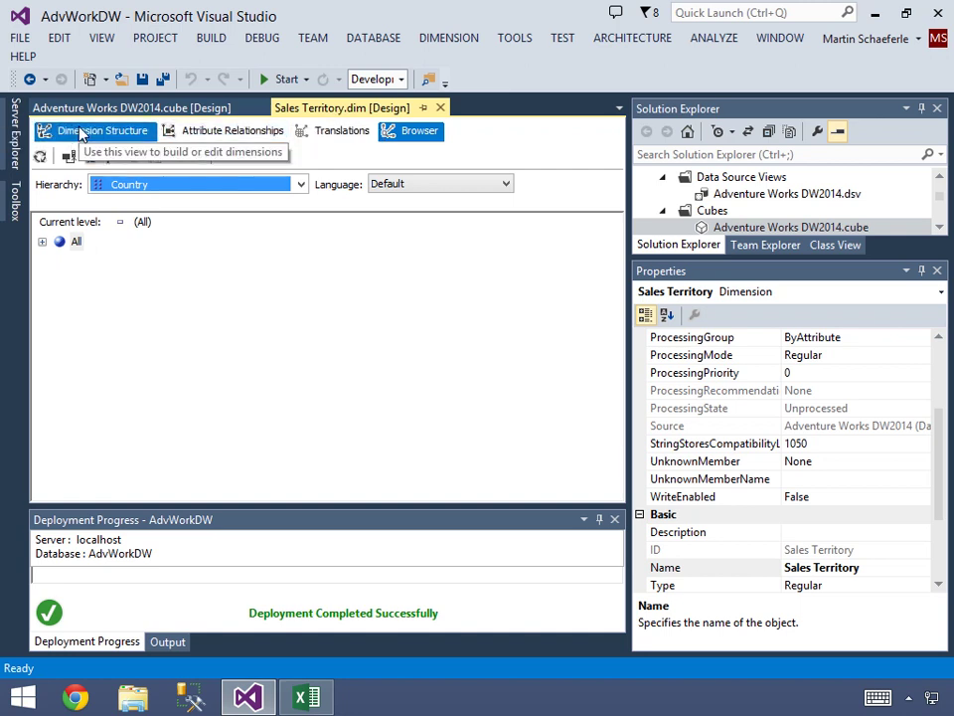
left_click(81, 134)
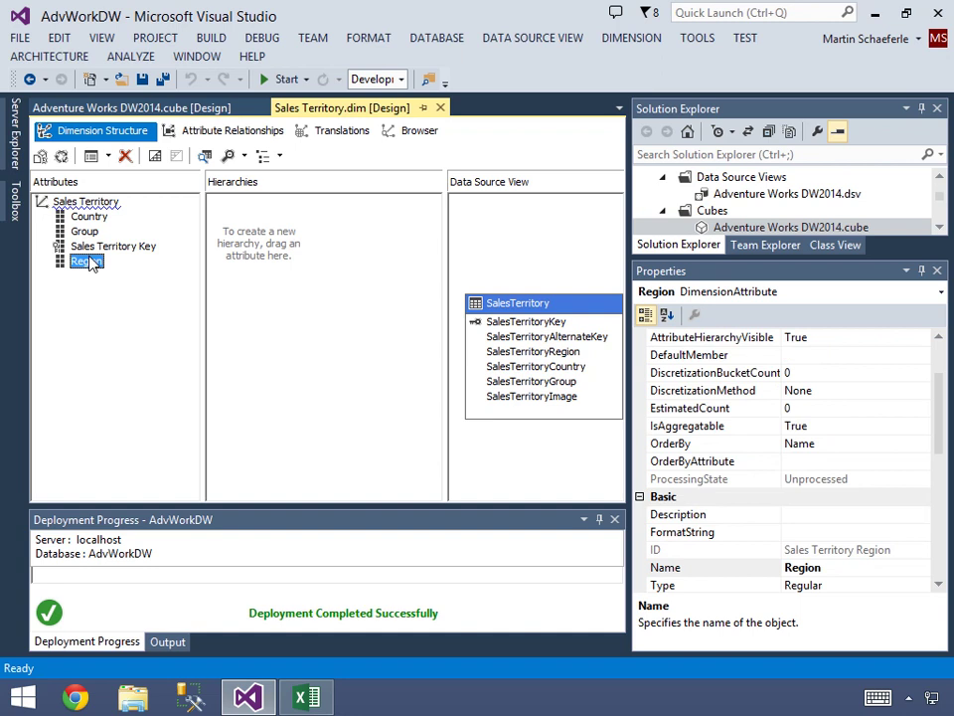
Step: Create a hierarchy in the Sales Territory dimension with the levels Group, Country and Region
left_click_drag(84, 233, 239, 217)
left_click_drag(89, 217, 254, 248)
left_click_drag(89, 261, 254, 266)
Step: Rename the new hierarchy as Sales Territory by Group
right_click(267, 212)
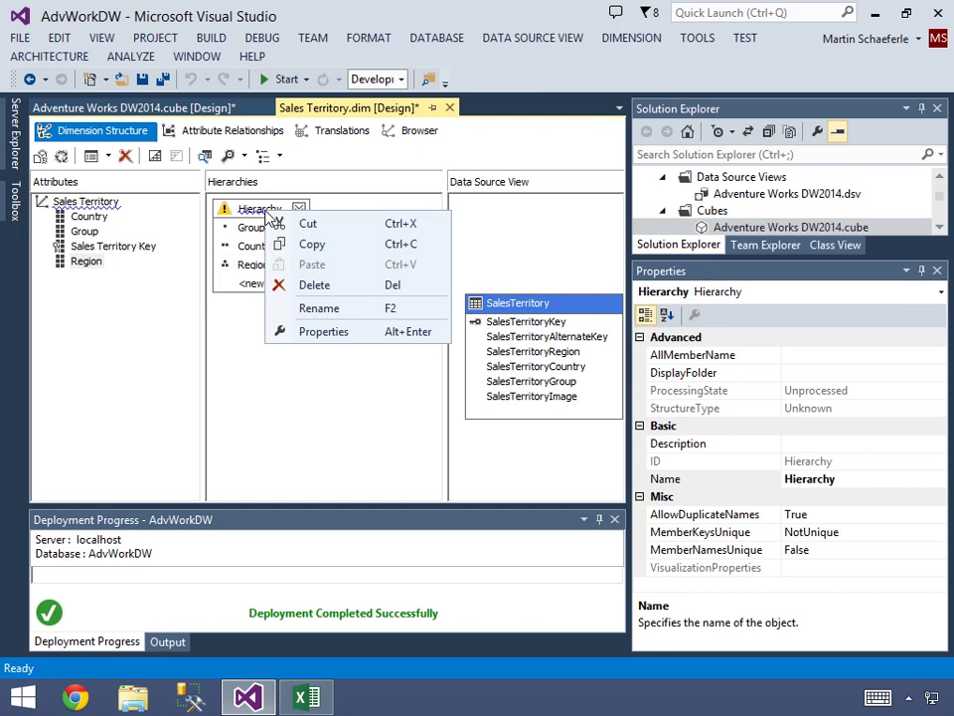
left_click(319, 308)
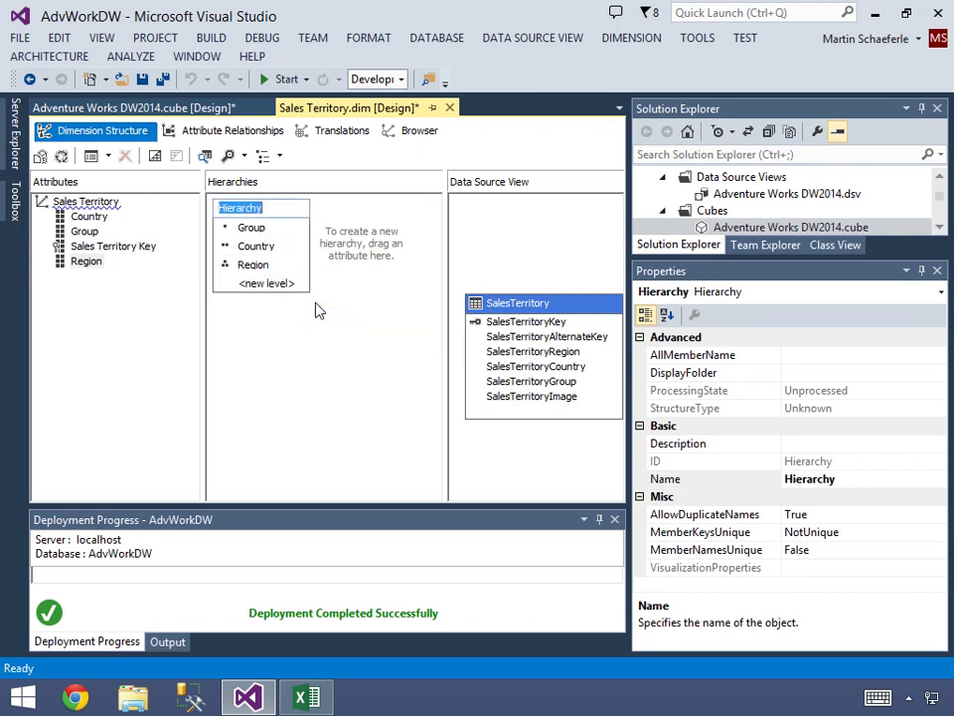
type("Sales Territory")
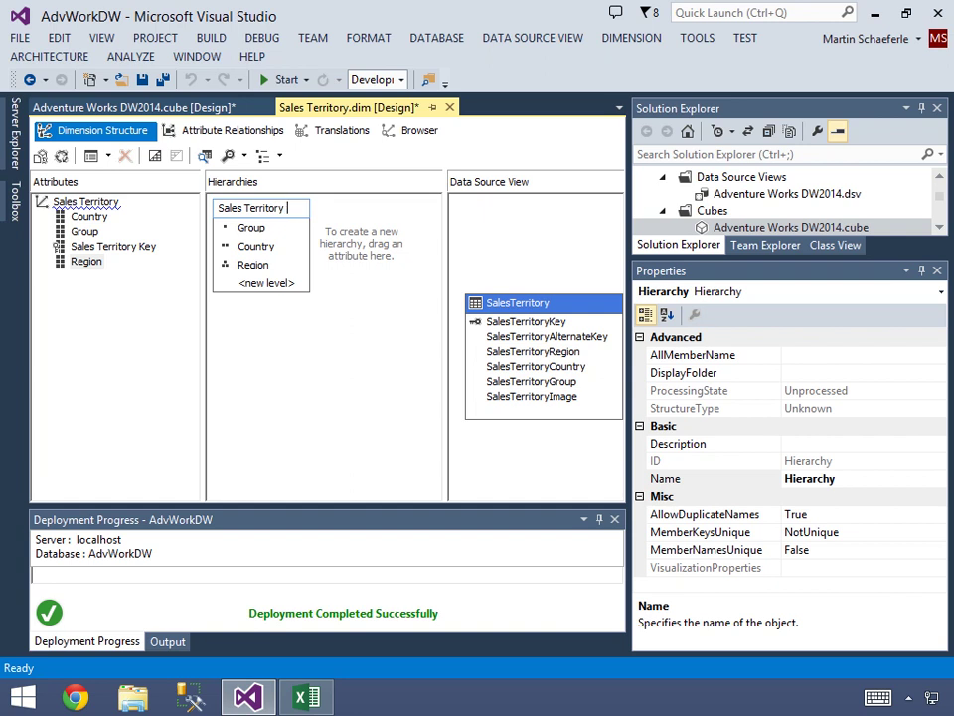
type(" by Group")
key("Return")
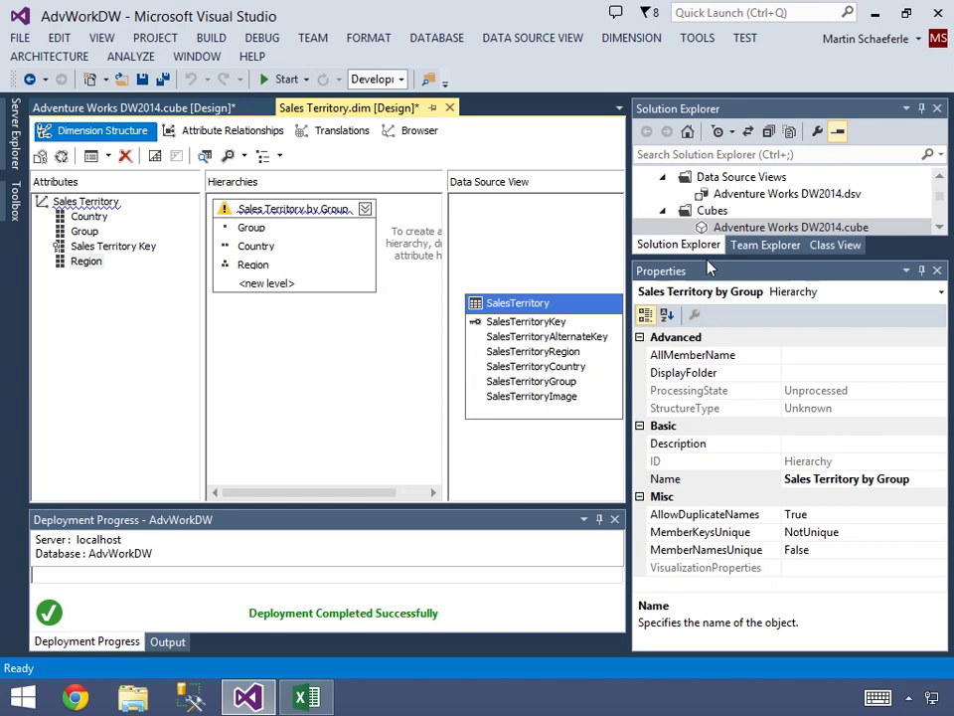
Step: Deploy the AdvWorkDW project with the new Sales Territory hierarchy
left_click(939, 177)
scroll(792, 196, "up", 2)
left_click(739, 194)
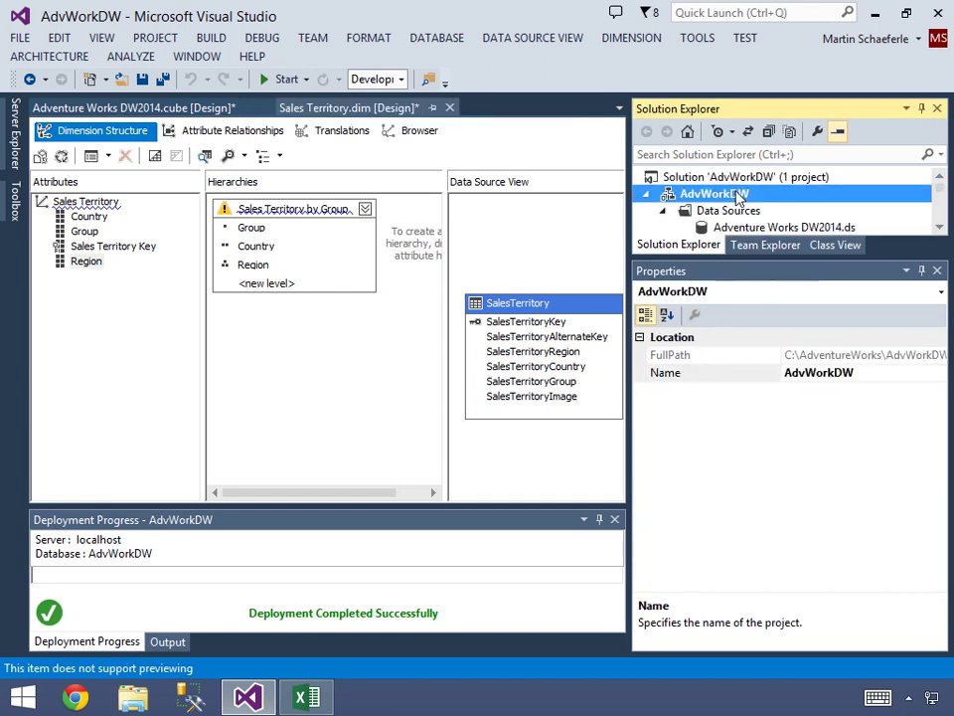
right_click(739, 194)
left_click(532, 337)
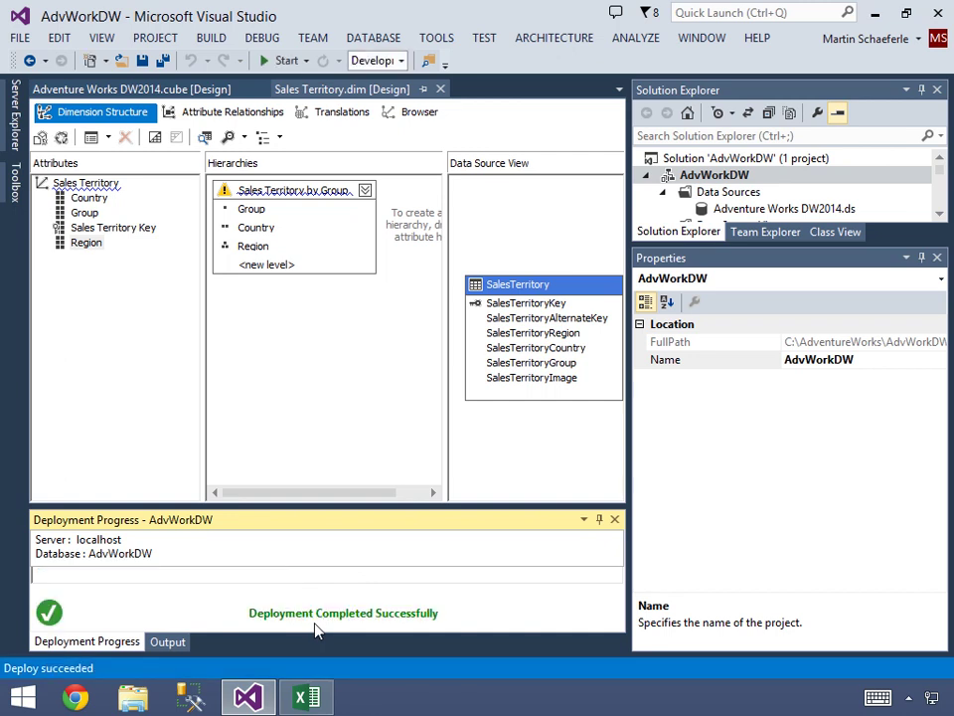
Step: Switch to Excel, refresh the cube data and replace the PivotTable's row fields with the Sales Territory by Group hierarchy
left_click(308, 699)
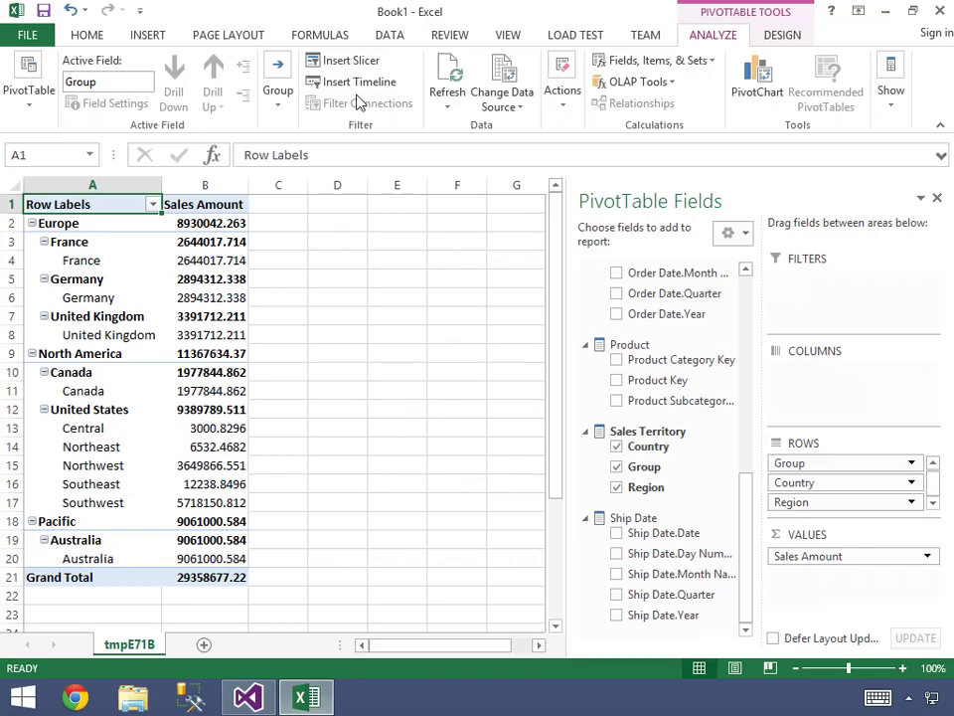
left_click(392, 40)
left_click(87, 77)
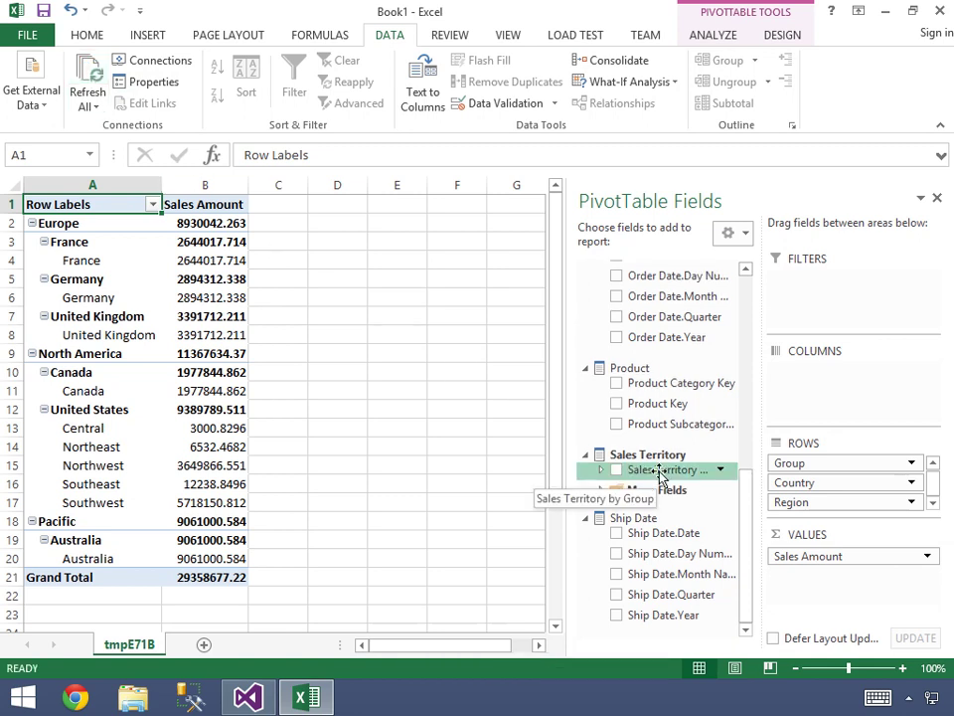
left_click(805, 464)
mouse_move(805, 464)
left_mouse_down()
mouse_move(671, 467)
mouse_move(803, 477)
left_mouse_up()
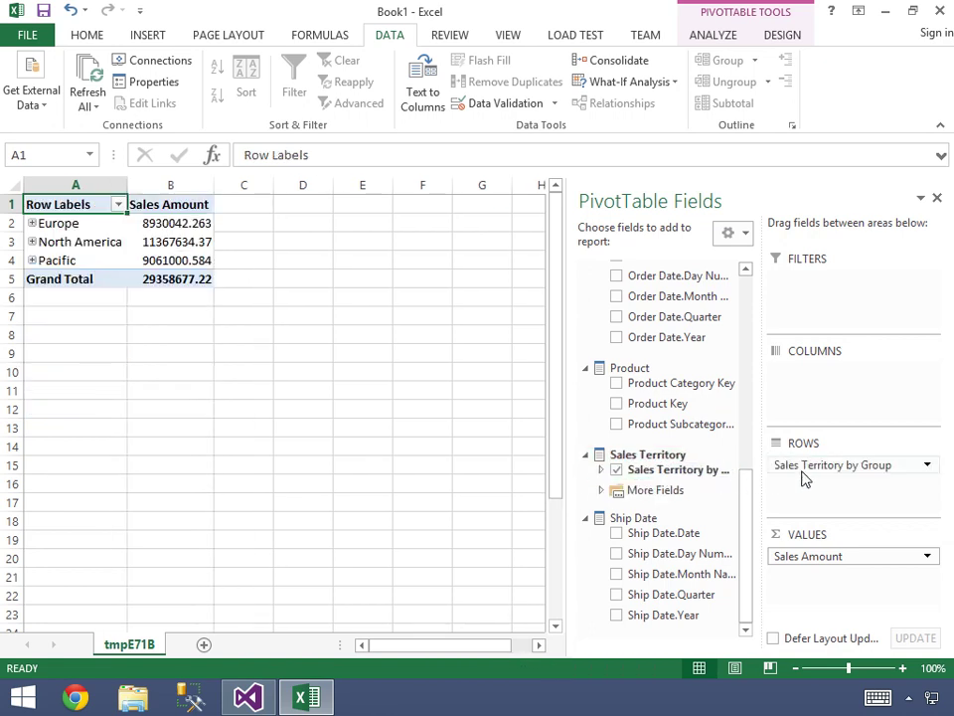
Step: Drill down the PivotTable rows through Pacific and Australia, then North America and United States, to examine the group, country and region levels
left_click(31, 261)
left_click(44, 278)
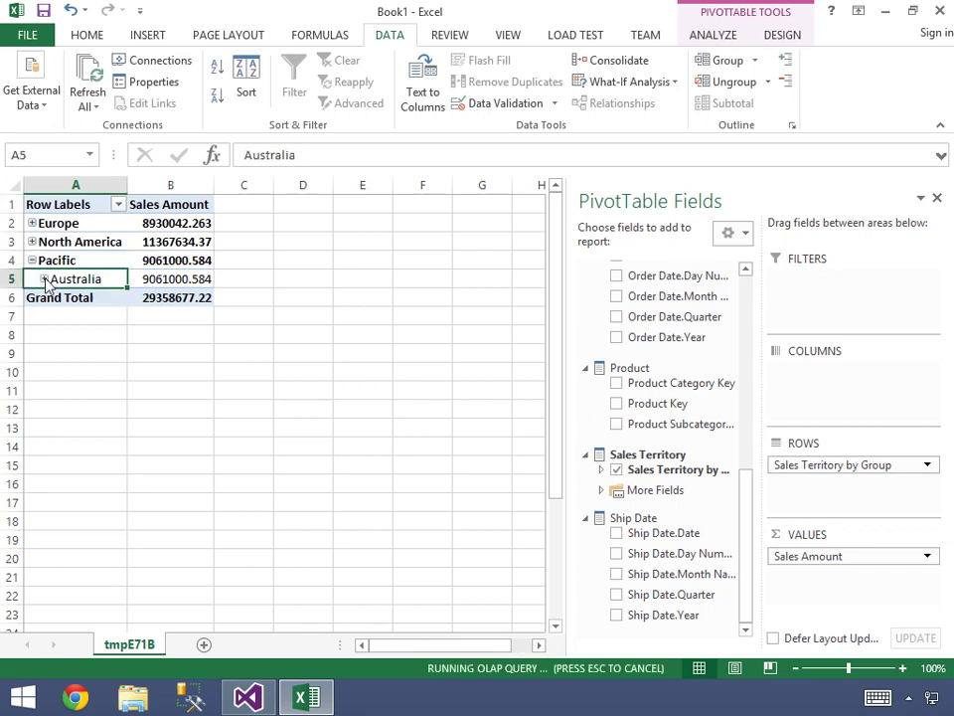
left_click(32, 242)
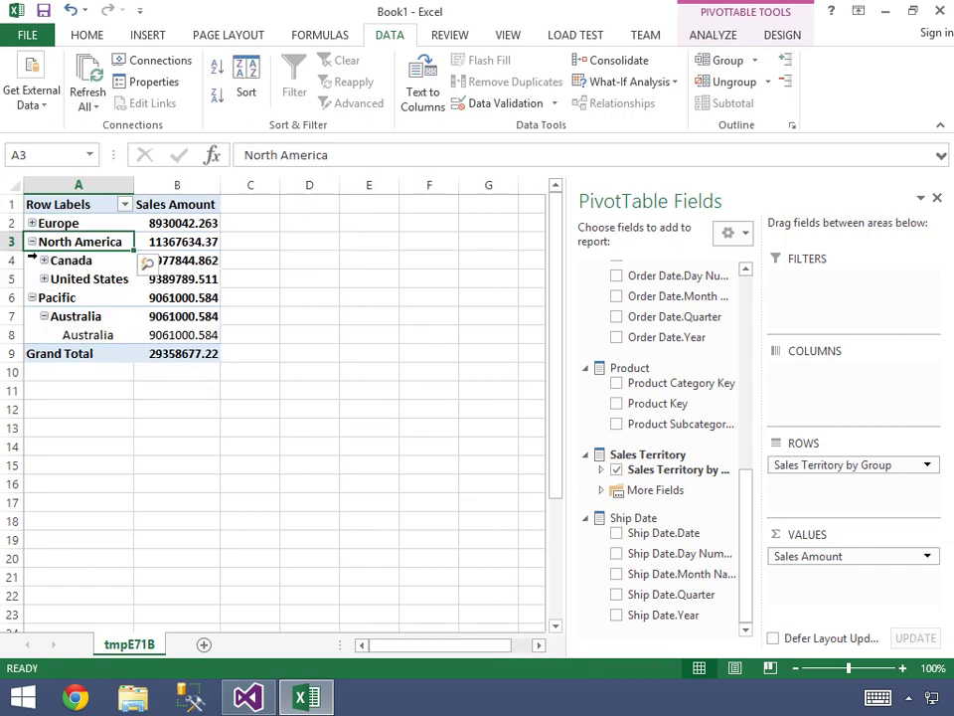
left_click(44, 279)
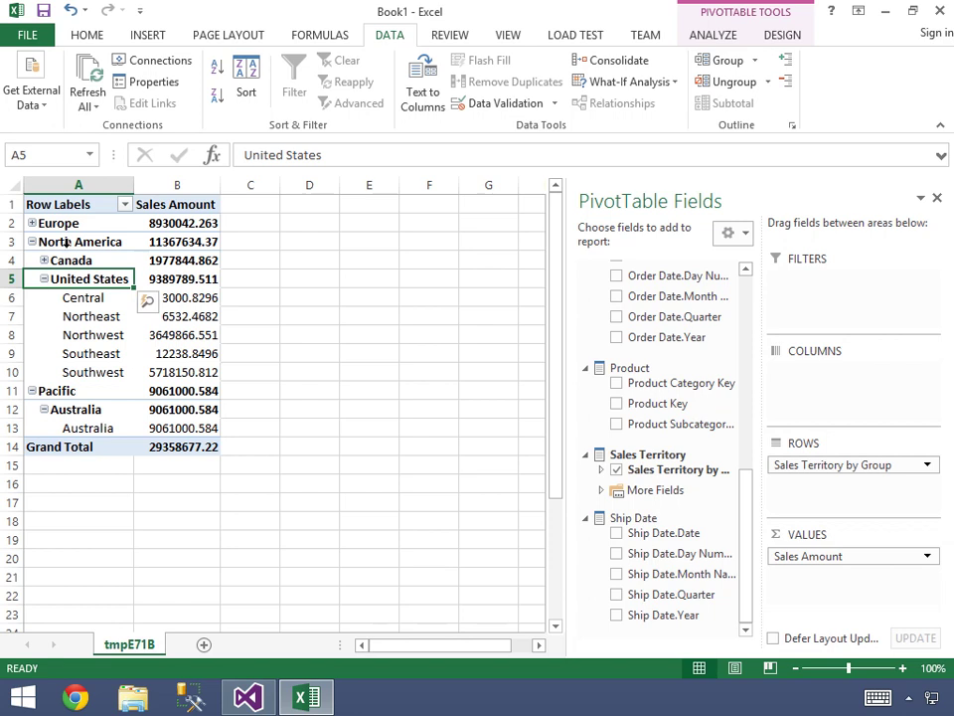
left_click(65, 243)
left_click(87, 283)
left_click(100, 300)
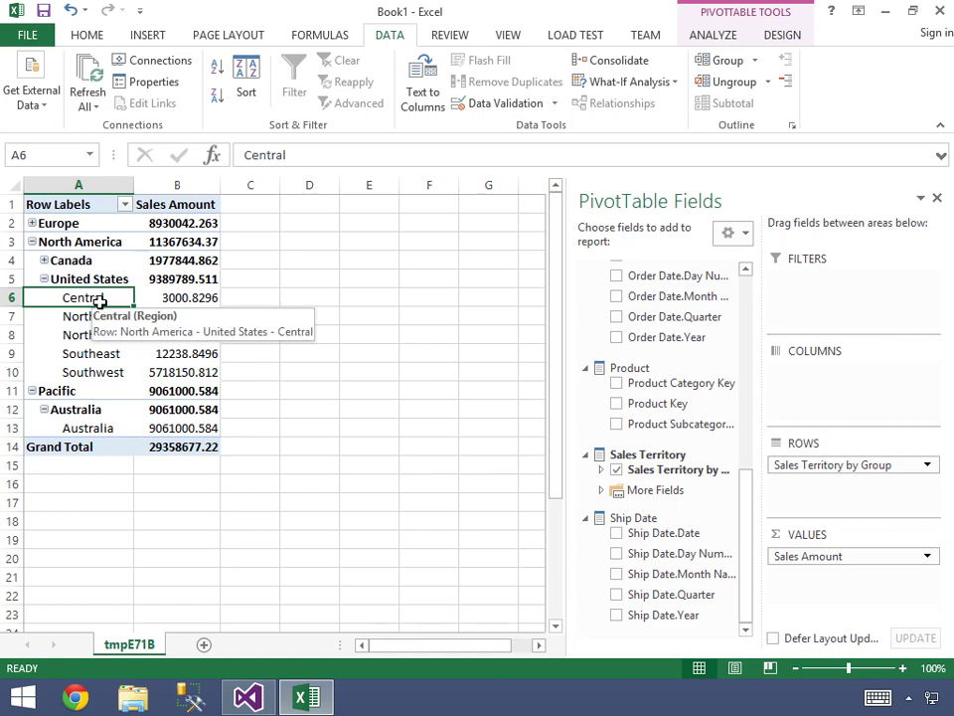
Step: Minimize Excel to return to Visual Studio, and close the Sales Territory dimension and Adventure Works DW2014 cube designers
left_click(886, 12)
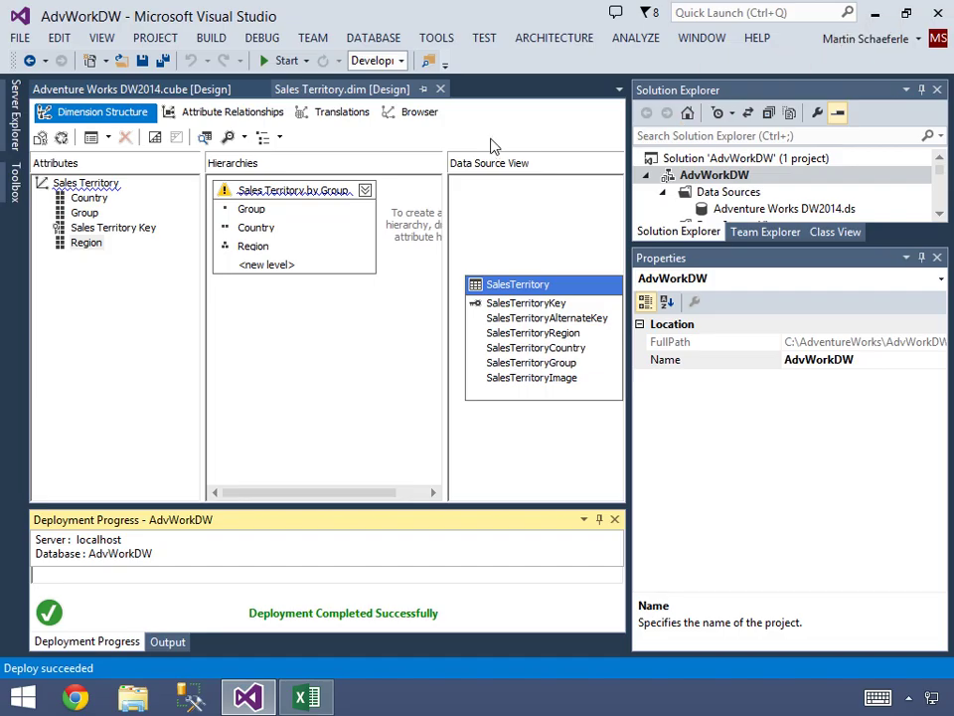
left_click(440, 89)
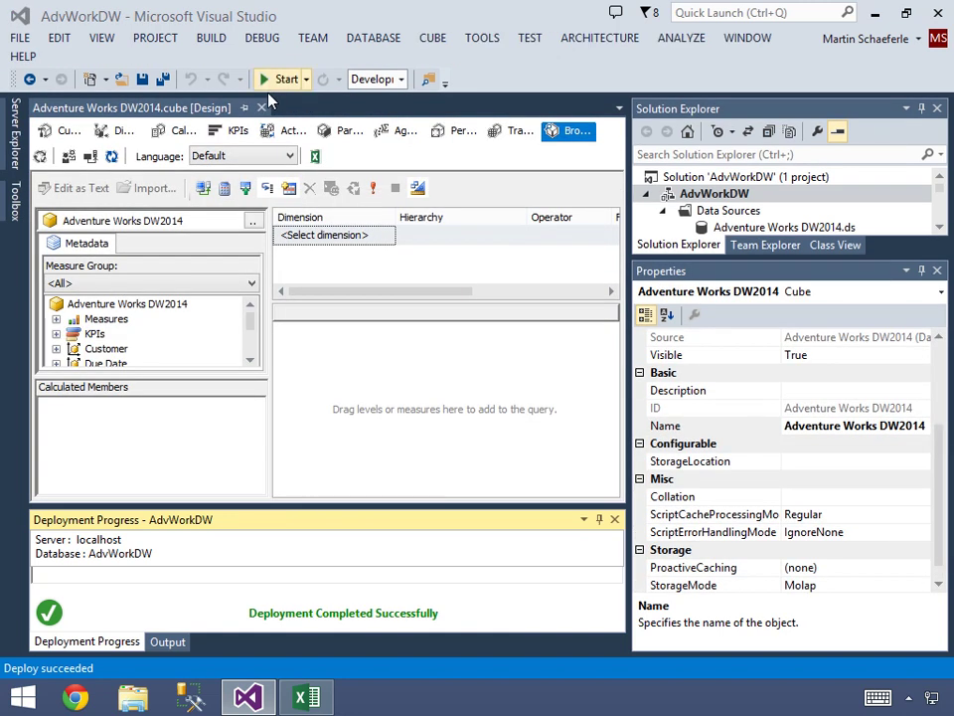
left_click(261, 108)
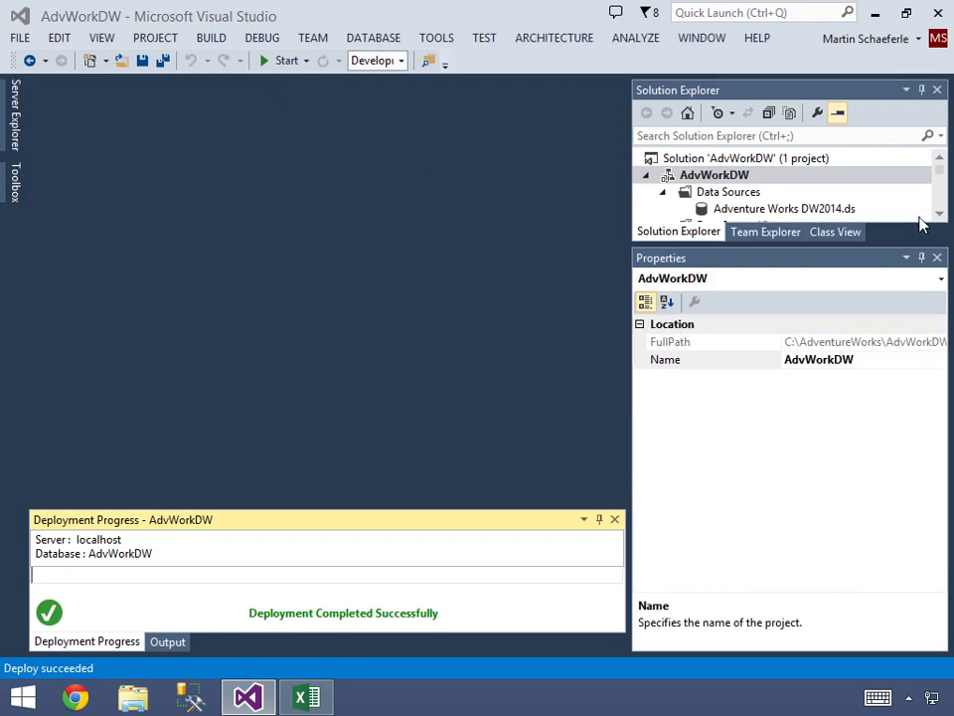
Step: Open the Product dimension of the AdvWorkDW project in the designer
left_click(940, 215)
left_click(940, 214)
left_click(736, 192)
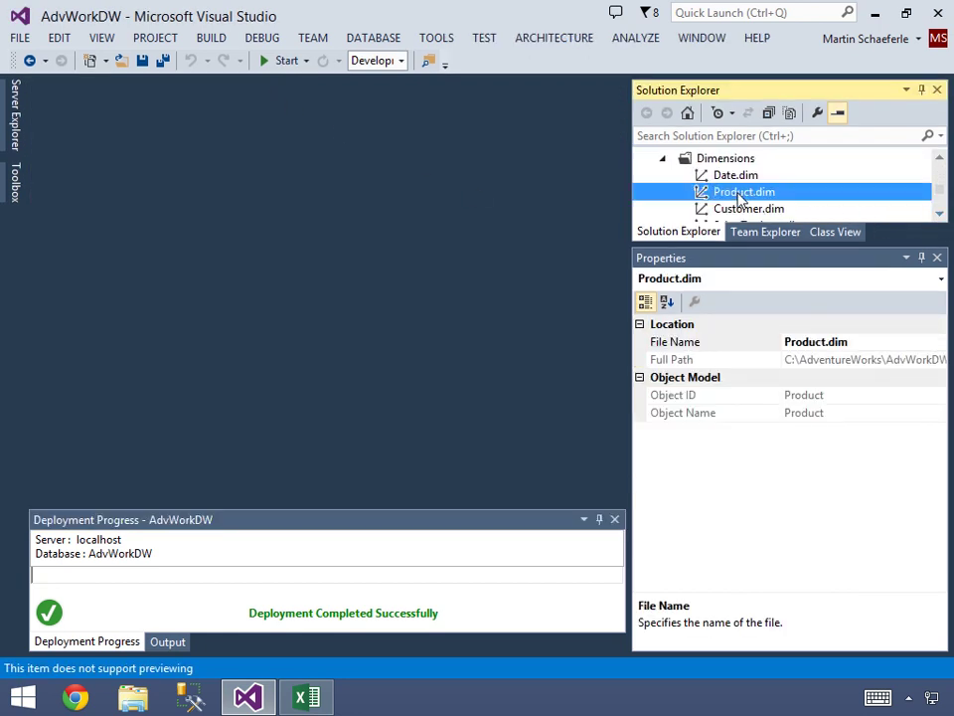
double_click(736, 192)
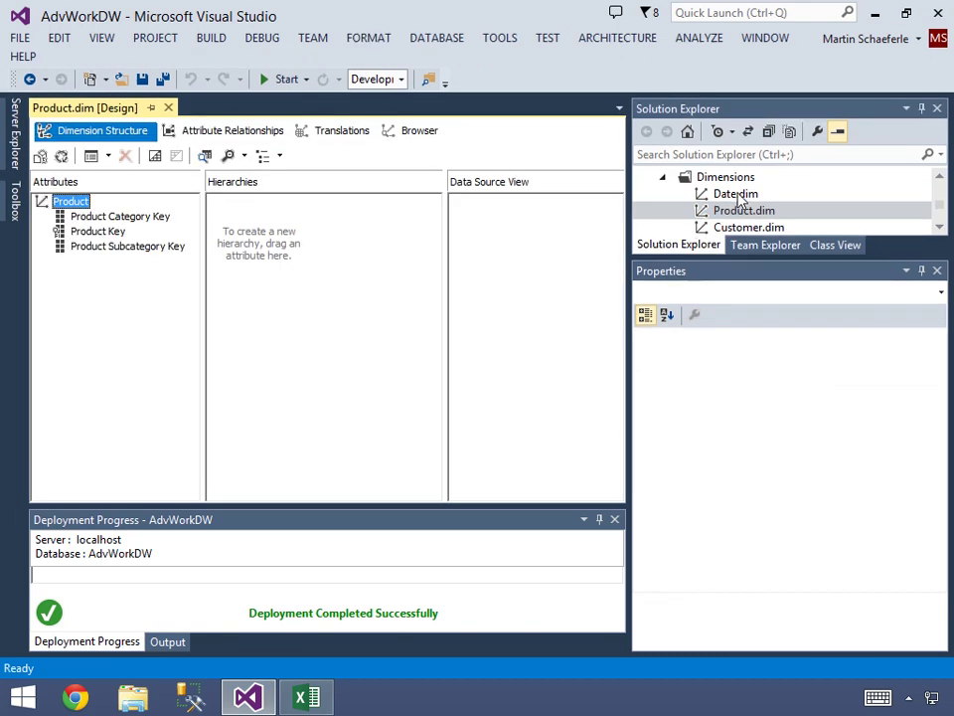
Step: Rename the Product Key attribute as Product
left_click(115, 233)
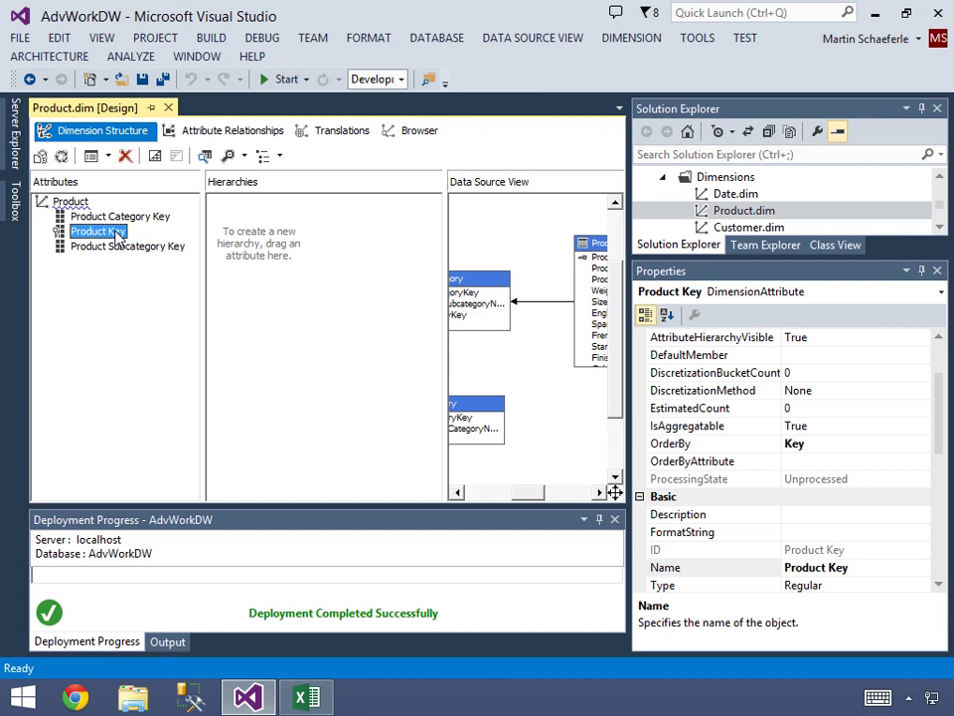
left_click(118, 233)
key("Return")
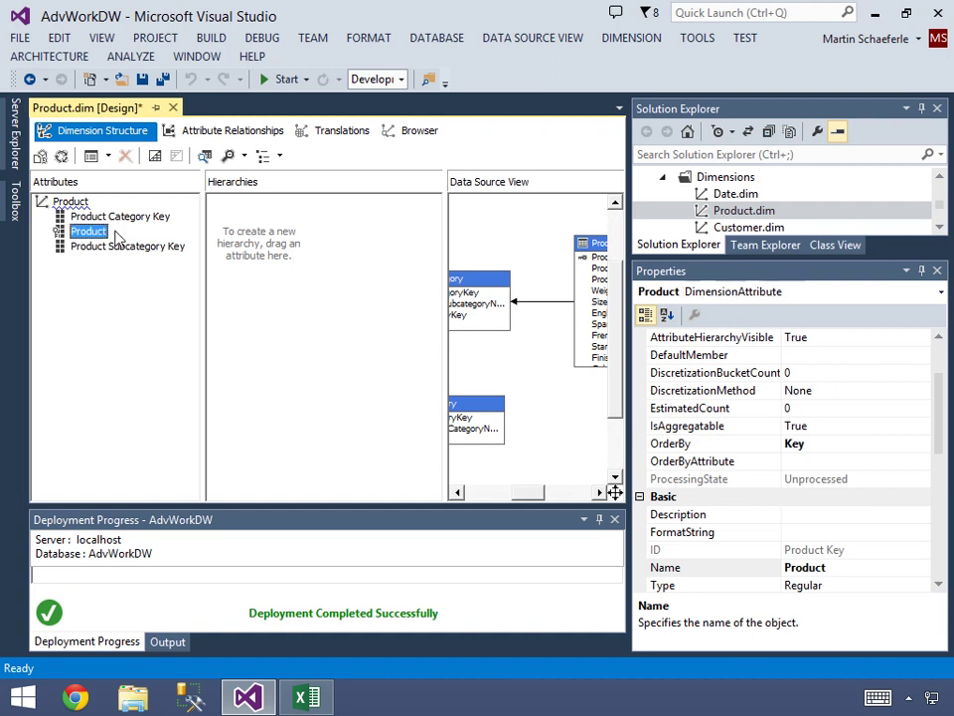
Step: Rename the Product Category Key attribute as Product Category
key("Up")
key("F2")
key("End")
key("BackSpace")
key("BackSpace")
key("BackSpace")
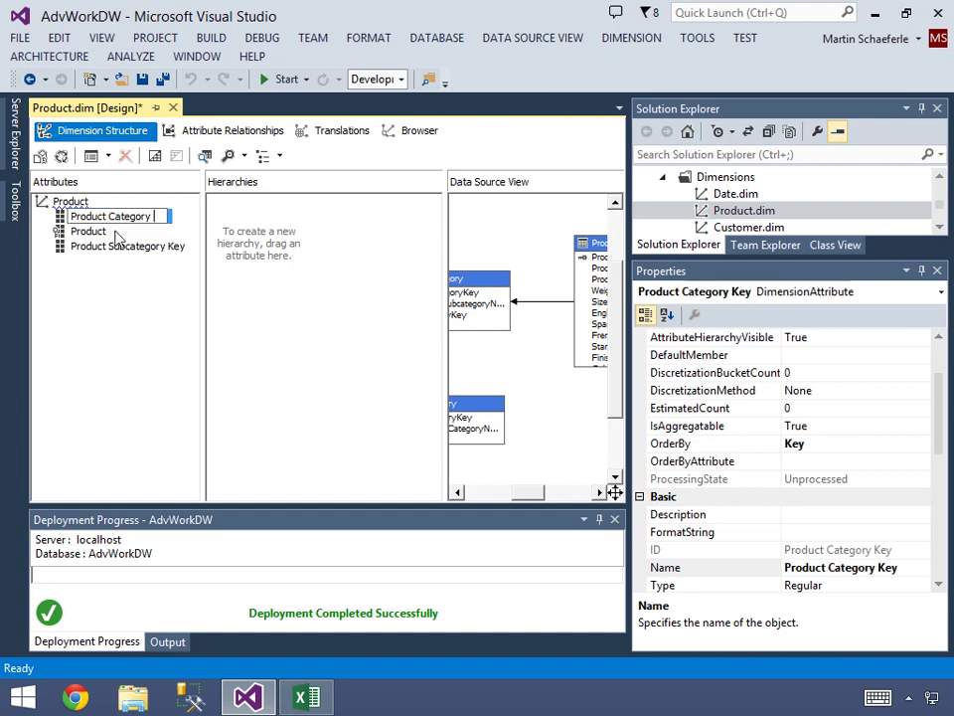
key("Return")
Step: Rename the Product Subcategory Key attribute as Product Subcategory
key("Down")
key("Down")
key("F2")
key("End")
key("BackSpace")
key("Return")
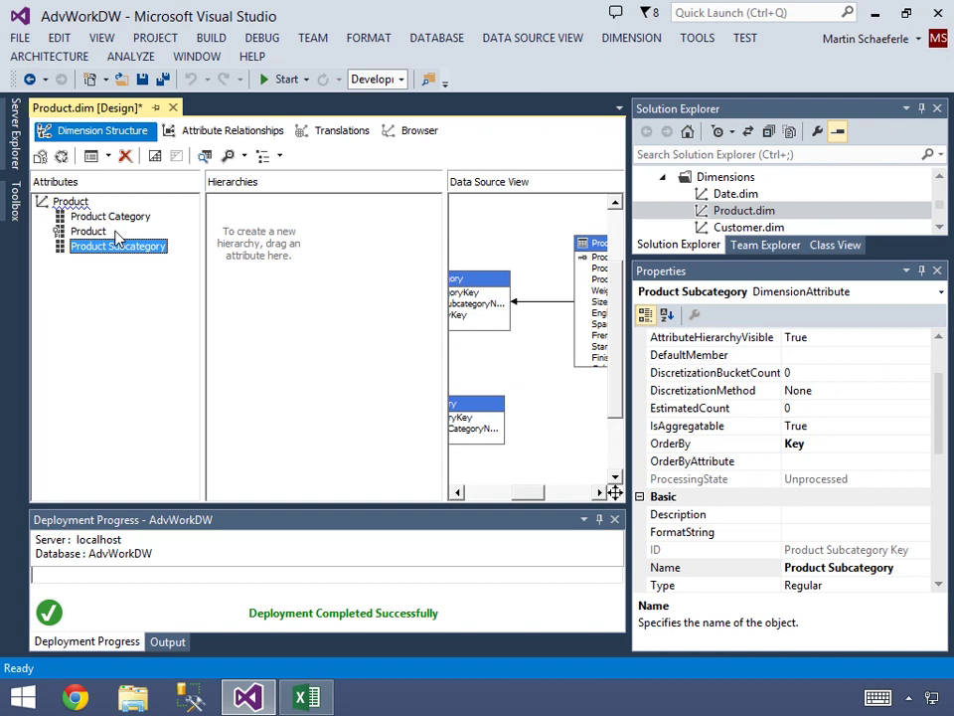
Step: Set the Product attribute's NameColumn to the EnglishProductName column of the Product table
left_click(89, 230)
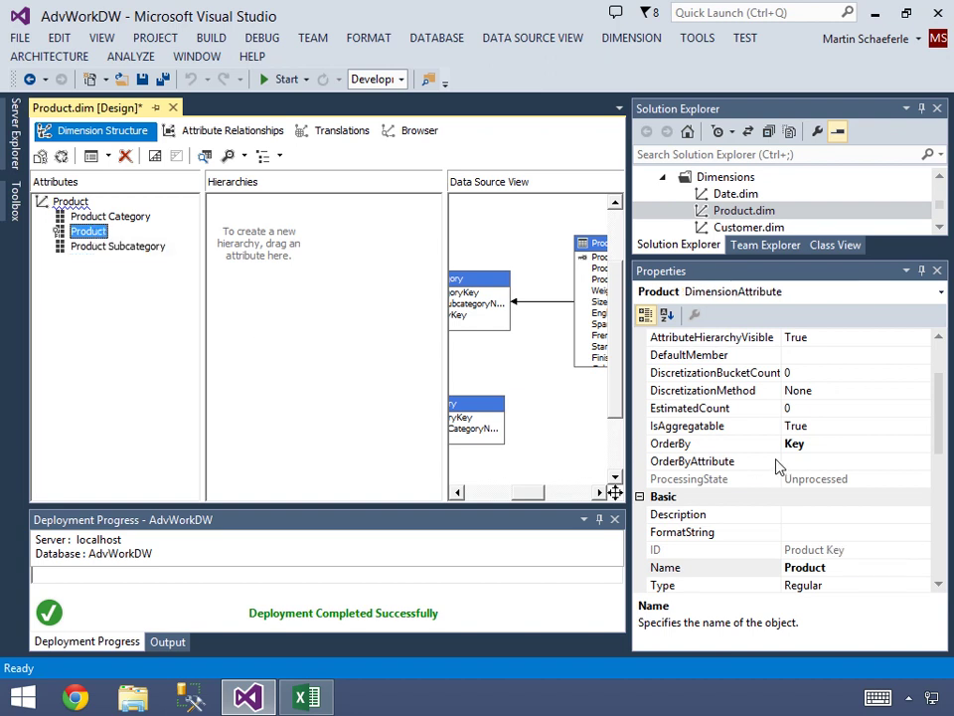
left_click_drag(937, 424, 939, 583)
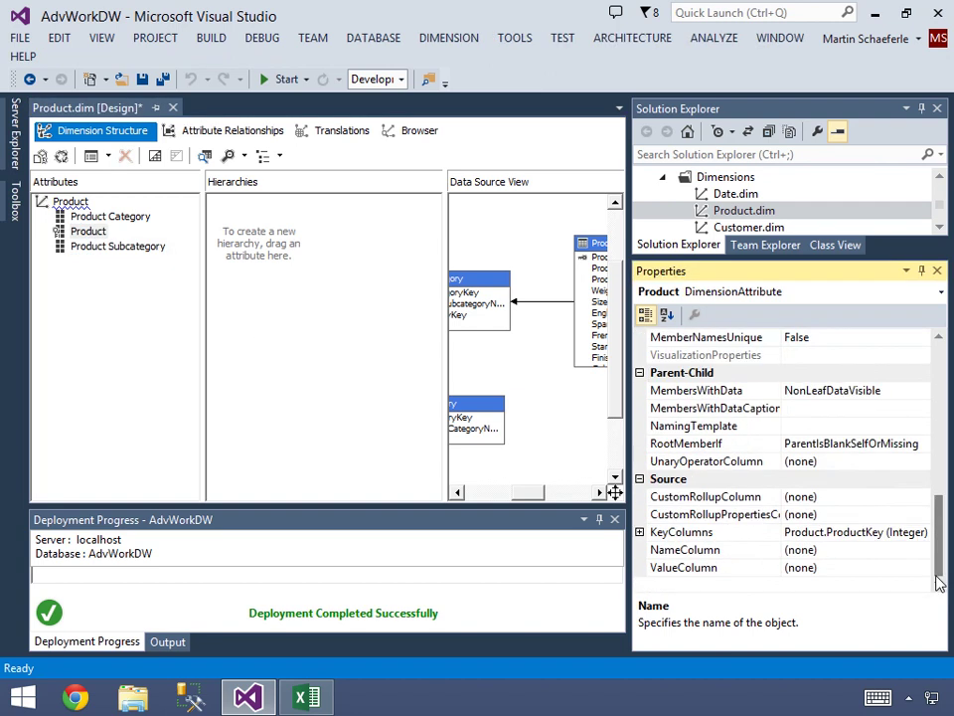
left_click(854, 550)
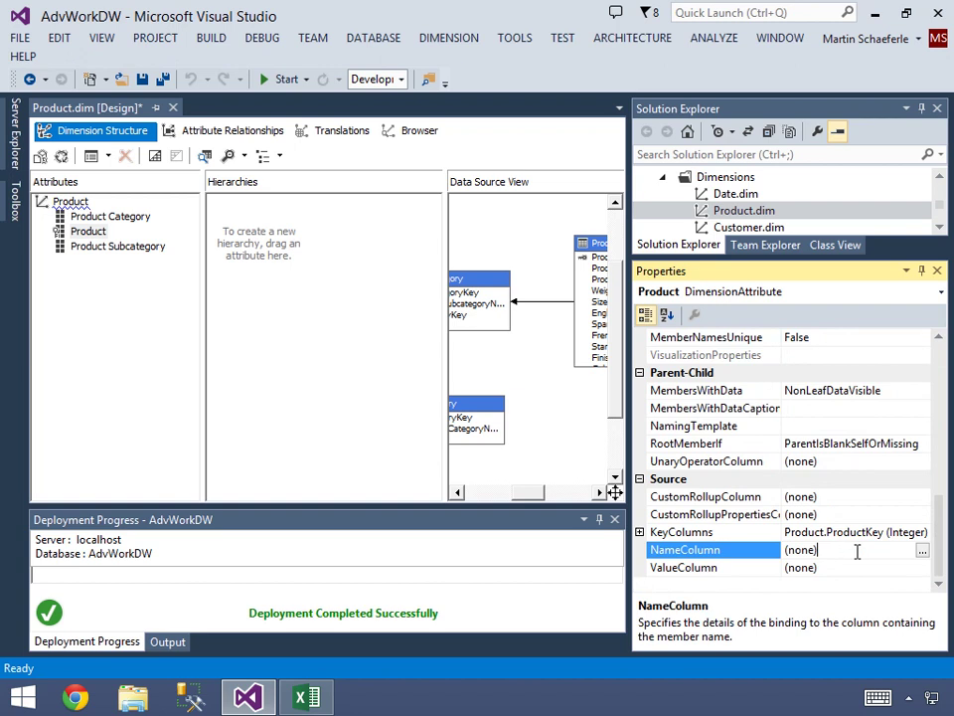
left_click(922, 552)
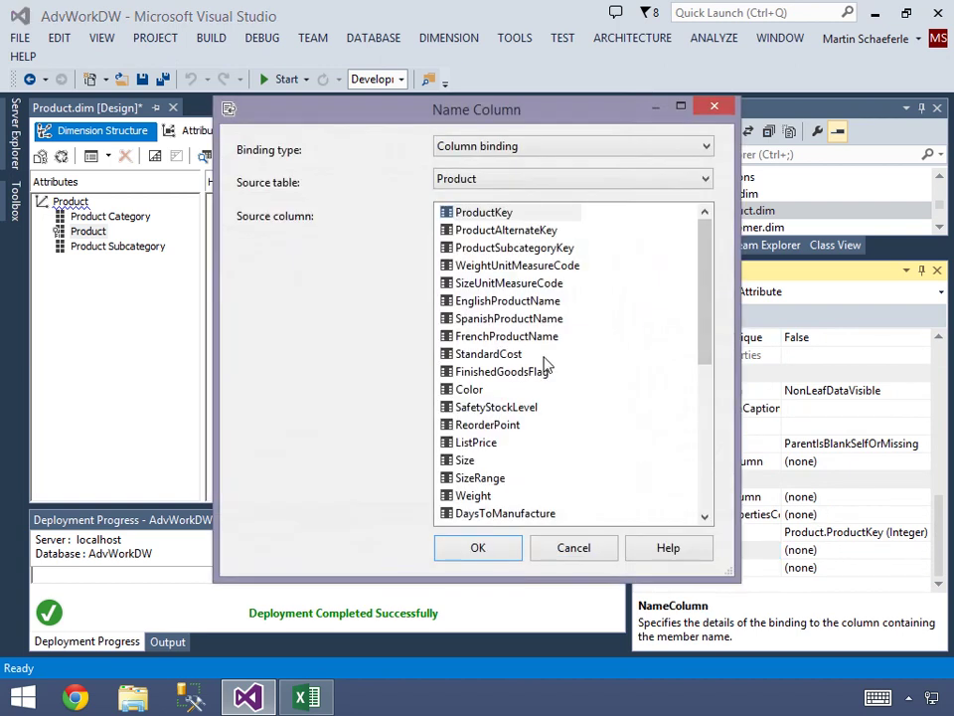
left_click(502, 300)
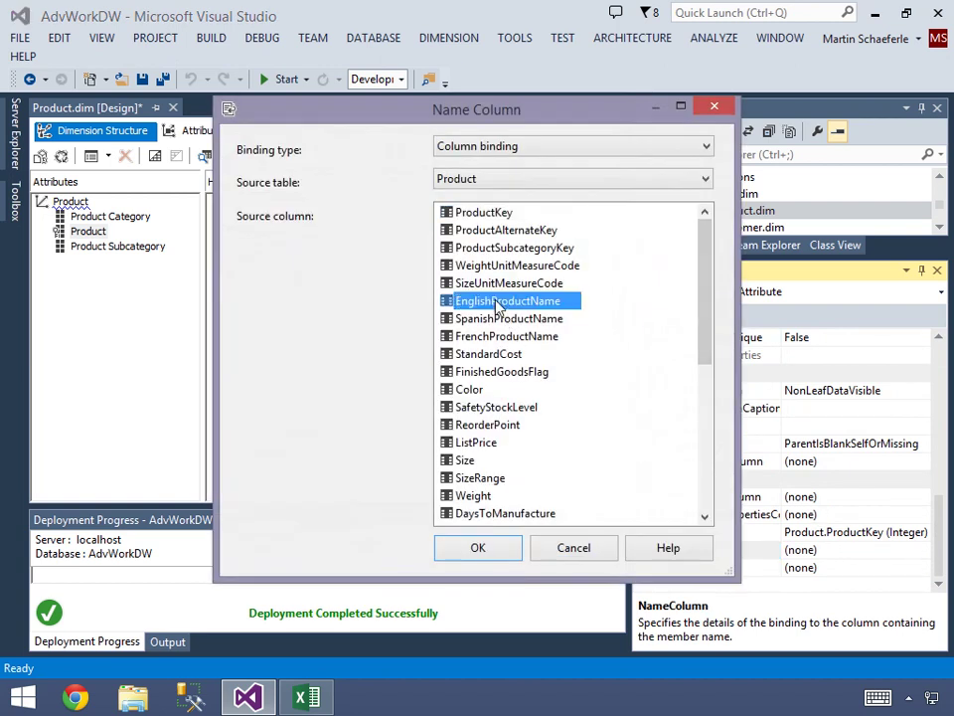
left_click(480, 547)
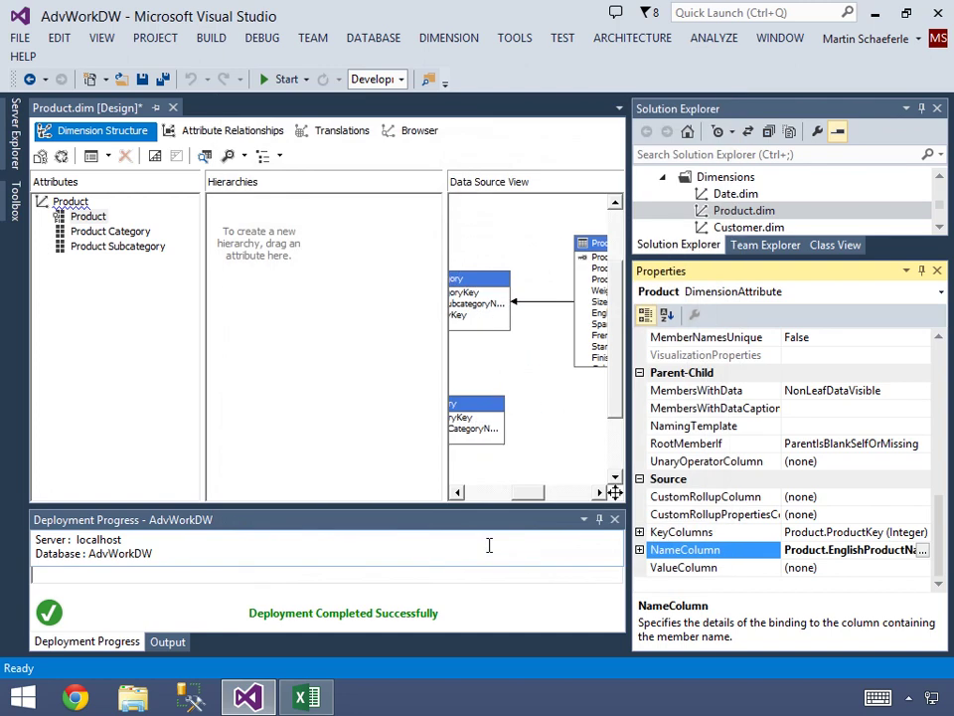
Step: Set the Product Subcategory attribute's NameColumn to the EnglishProductSubcategoryName column of the ProductSubcategory table
left_click(127, 248)
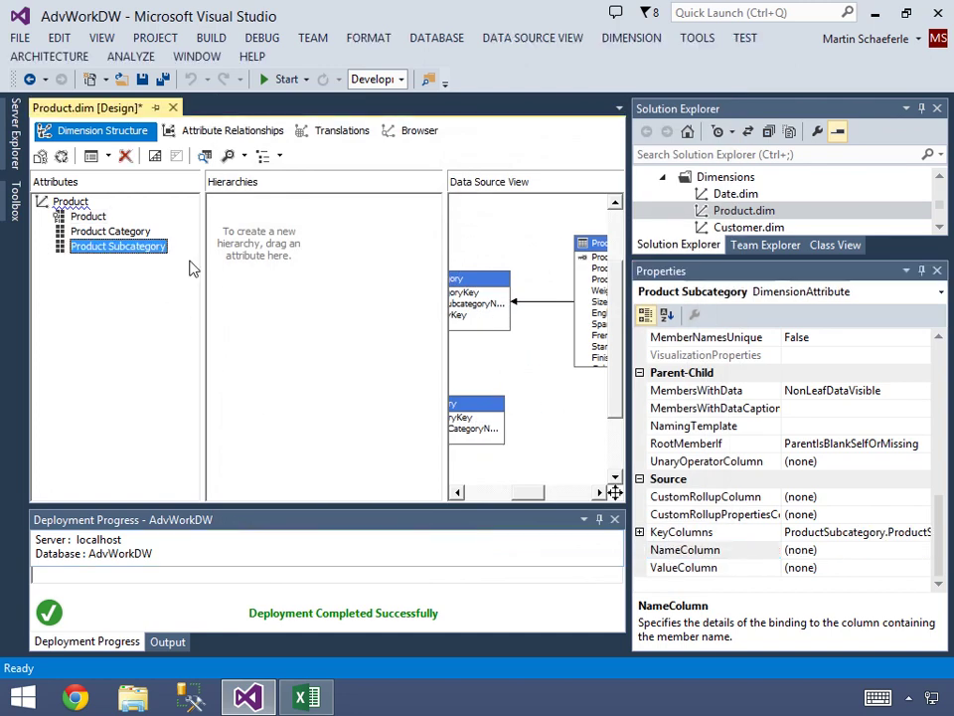
left_click_drag(445, 307, 465, 311)
left_click(412, 291)
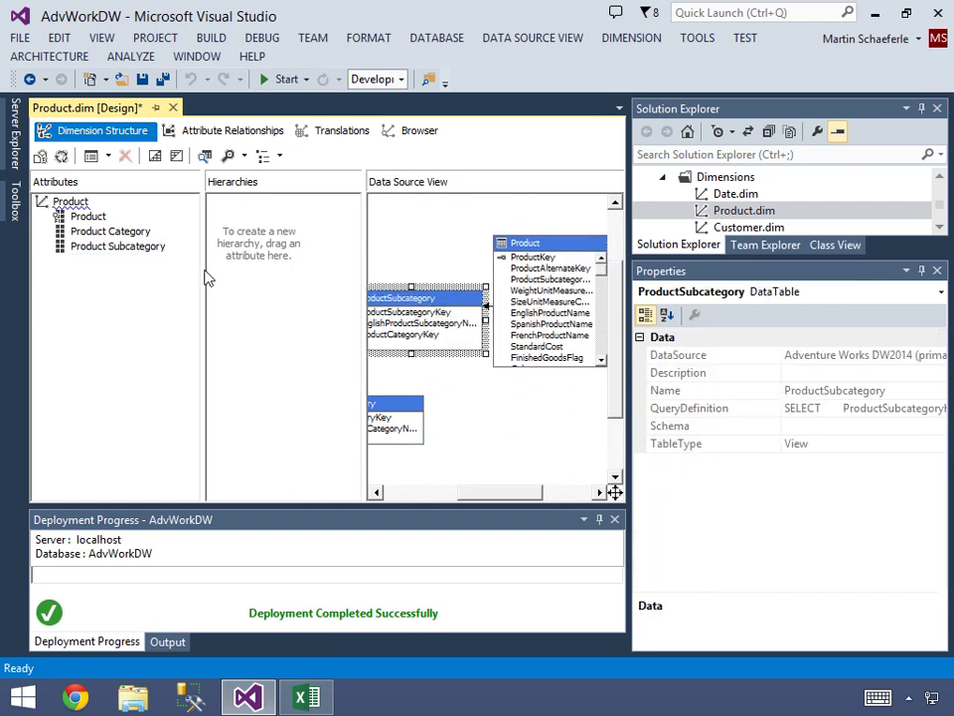
left_click(130, 250)
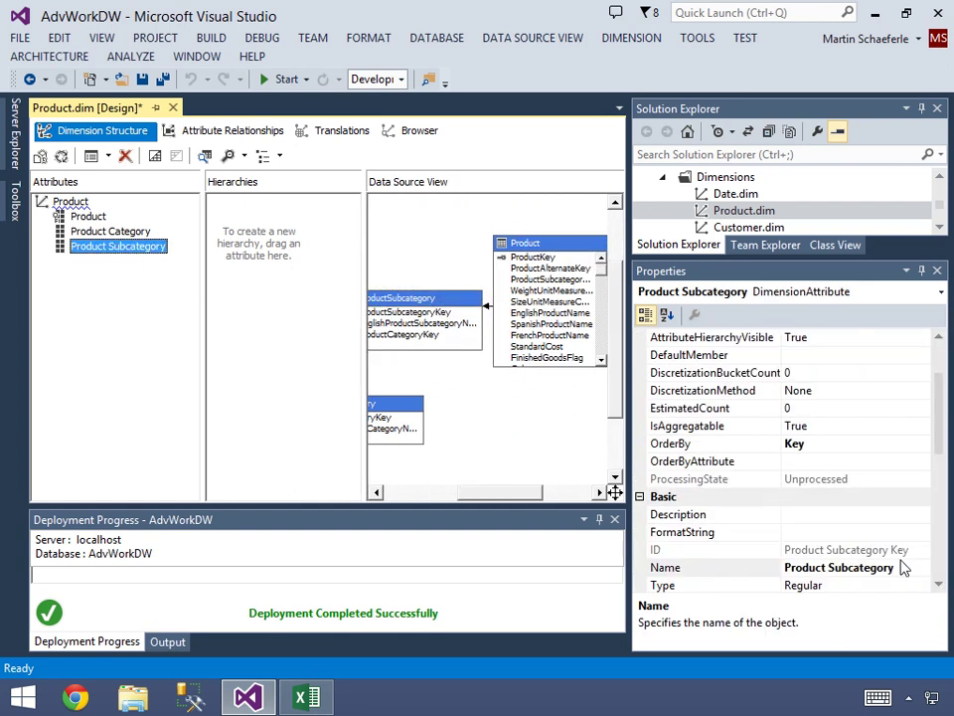
scroll(943, 572, "down", 5)
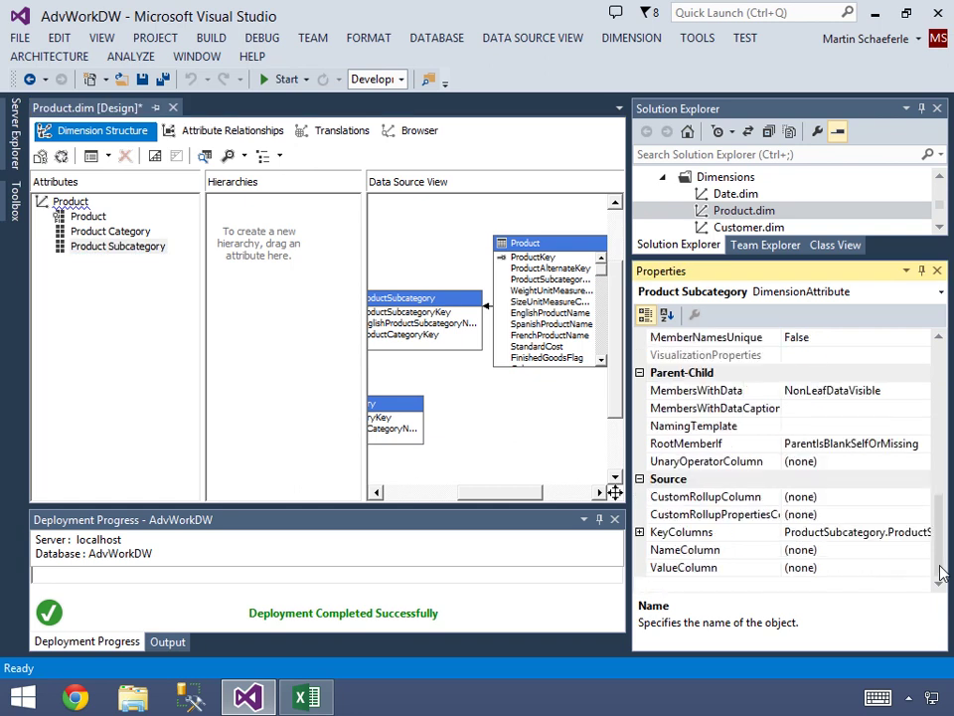
left_click(873, 549)
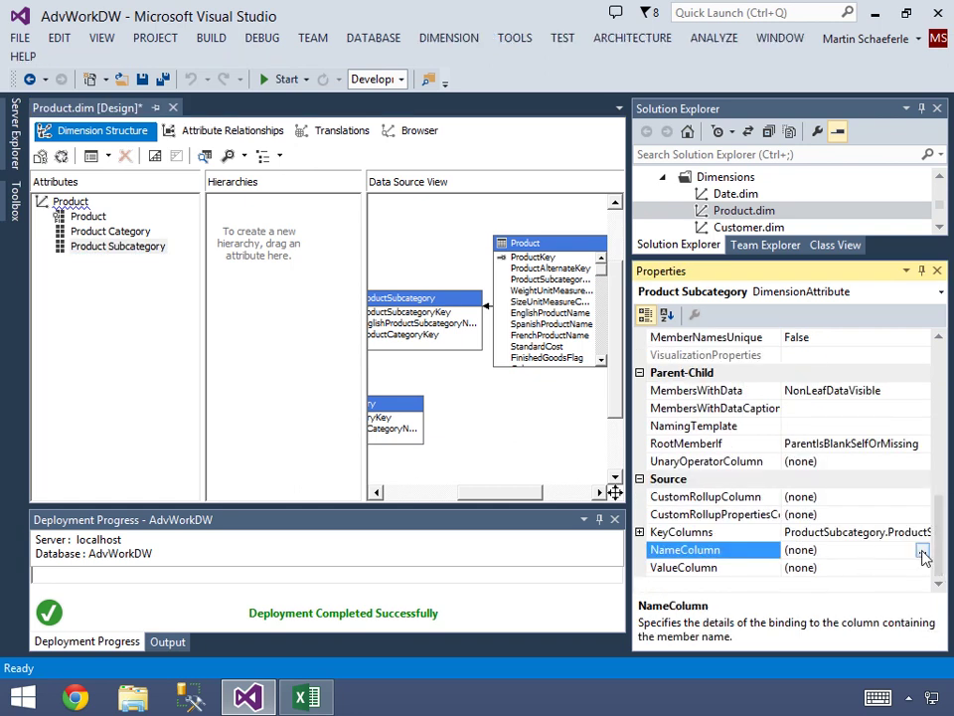
left_click(922, 551)
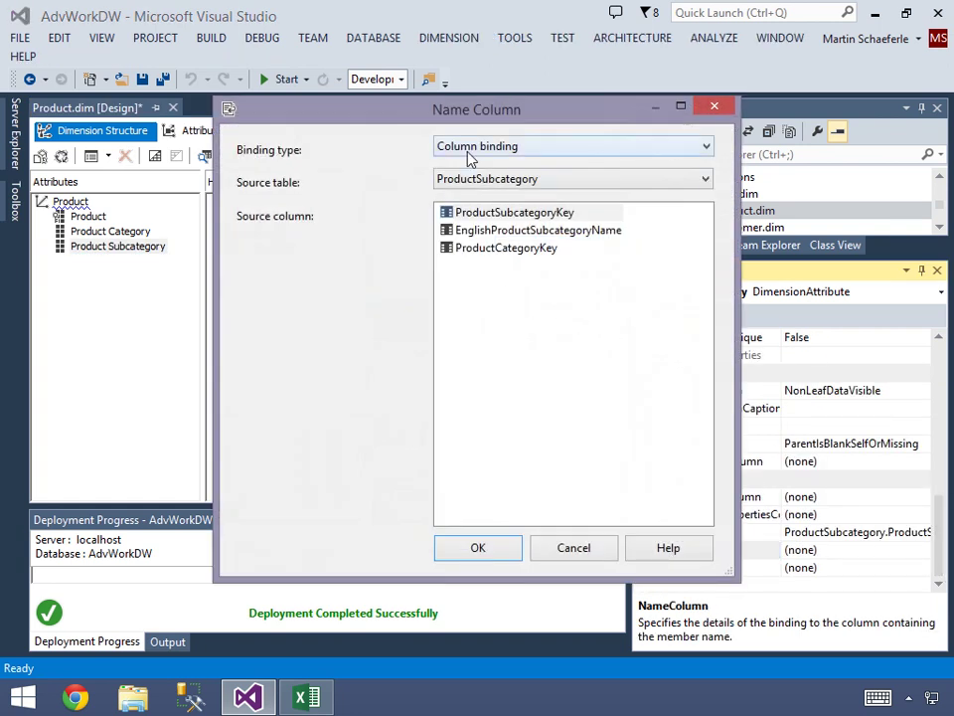
left_click(488, 182)
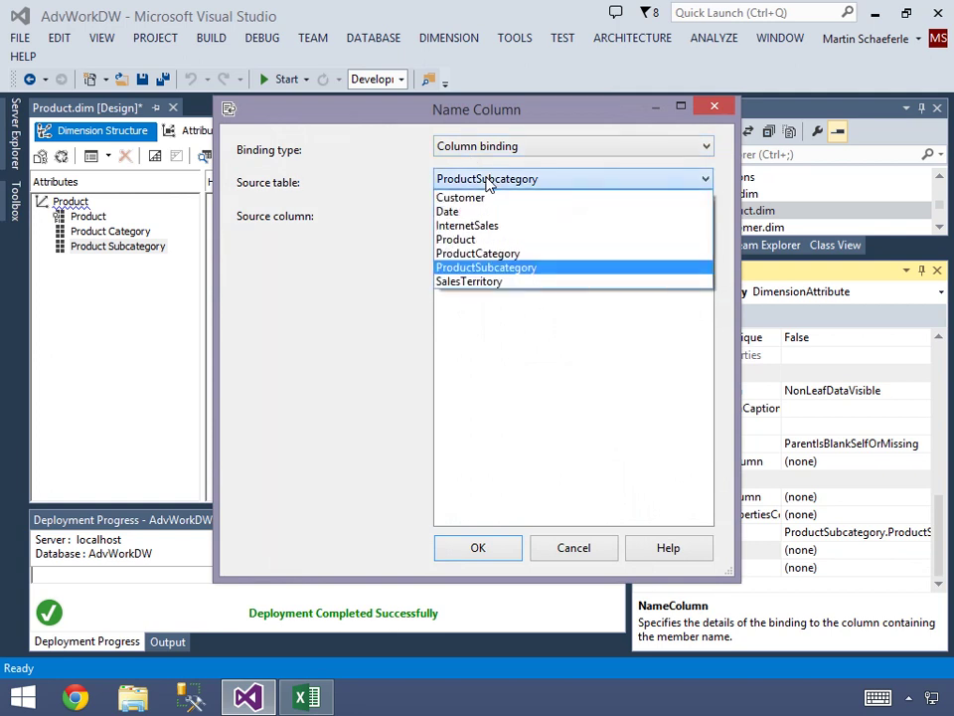
left_click(489, 182)
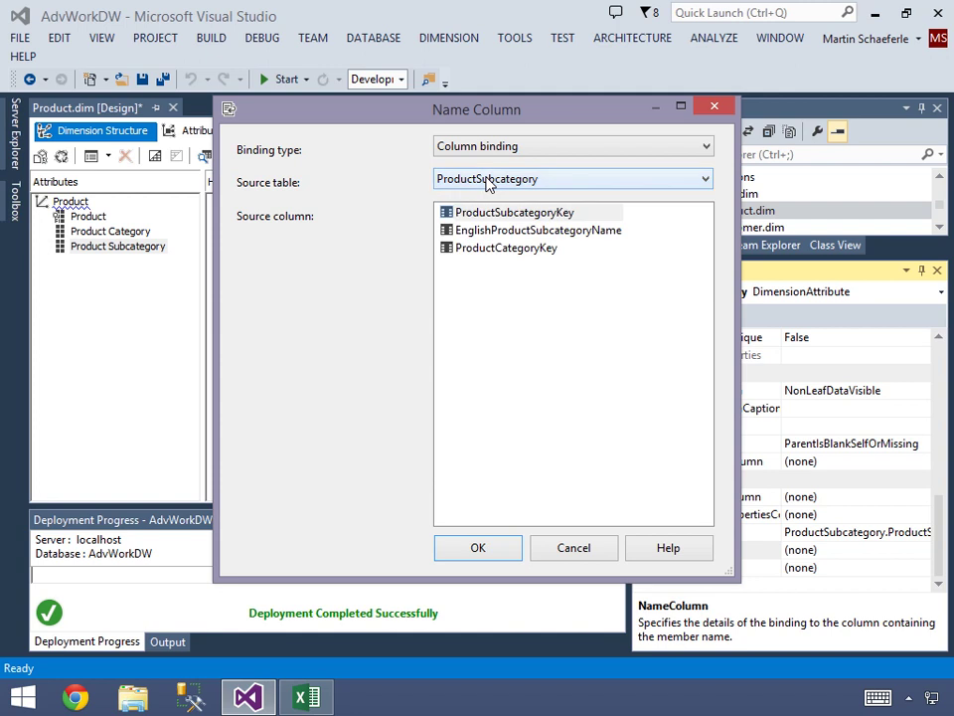
left_click(503, 233)
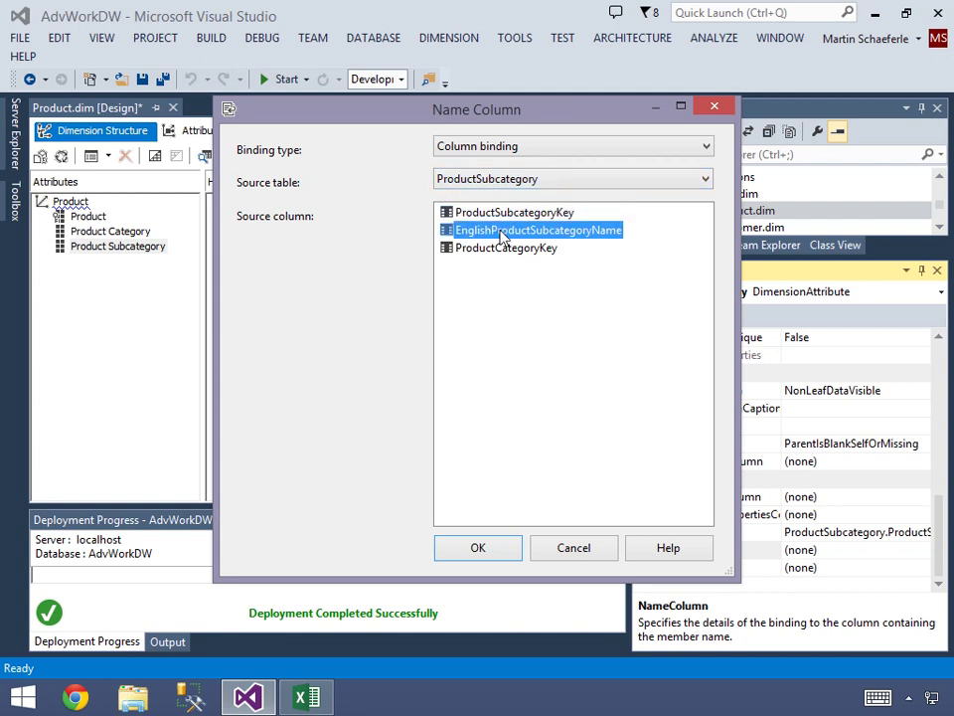
left_click(503, 548)
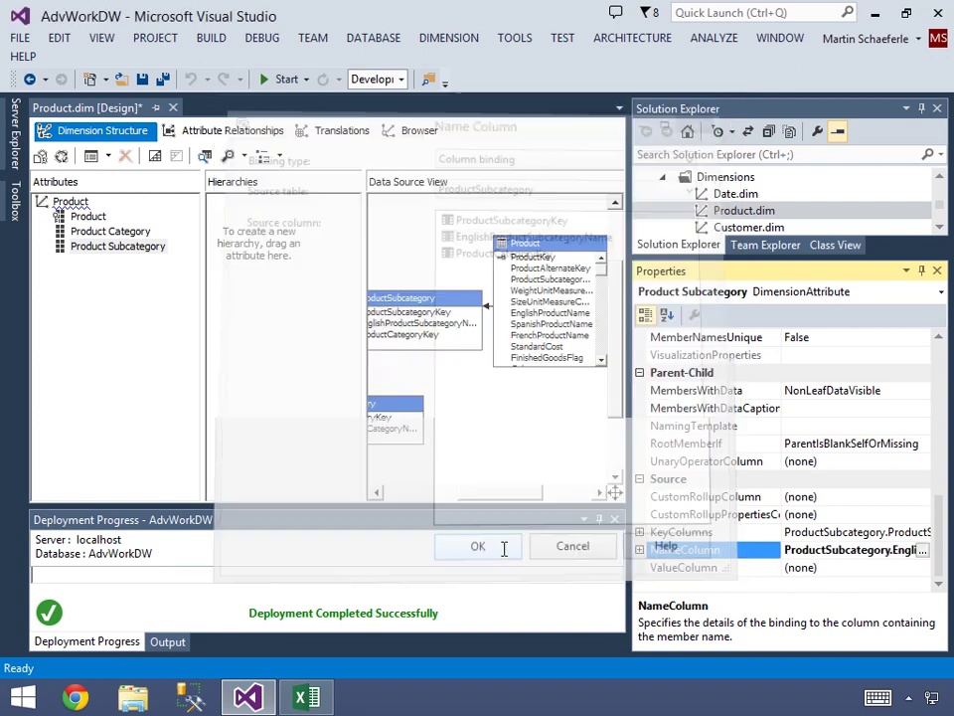
Step: Set the Product Category attribute's NameColumn to the EnglishProductCategoryName column of the ProductCategory table
left_click(90, 232)
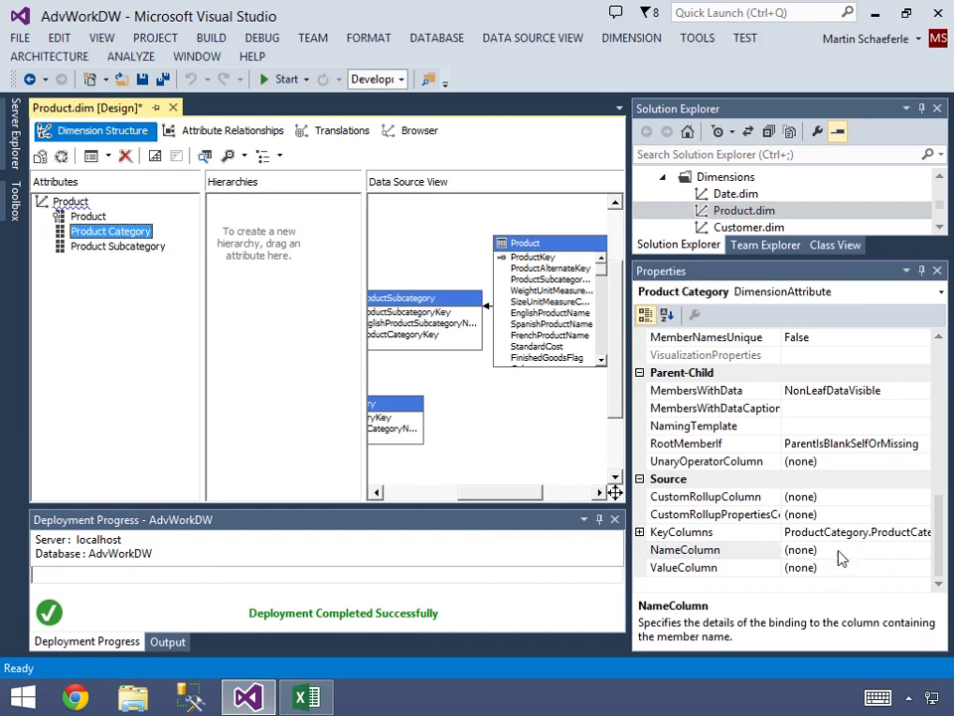
left_click(887, 550)
left_click(922, 554)
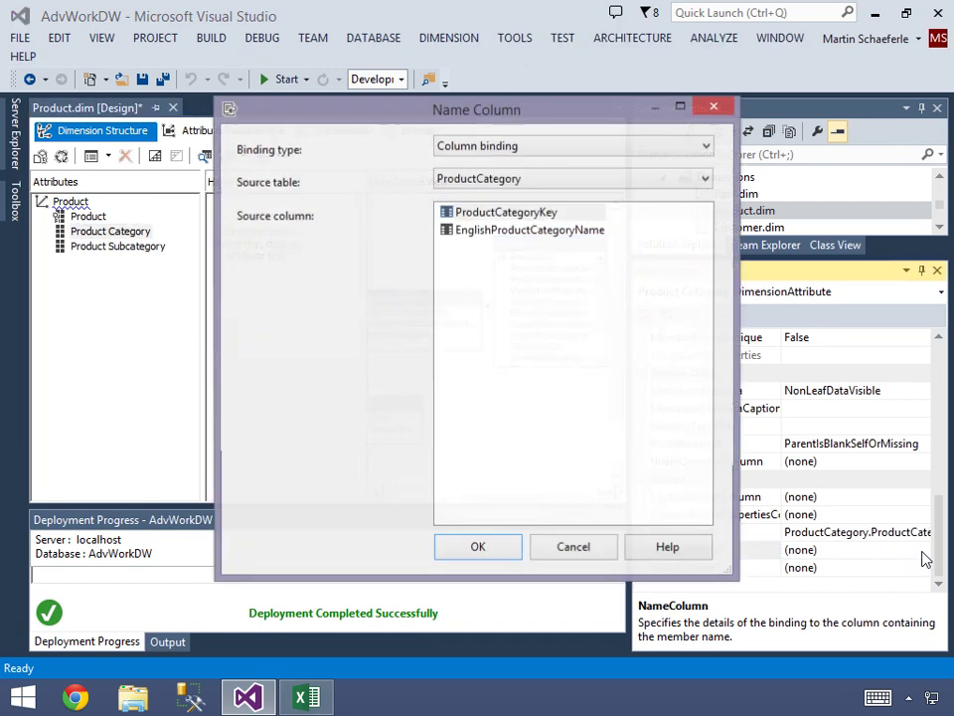
left_click(515, 231)
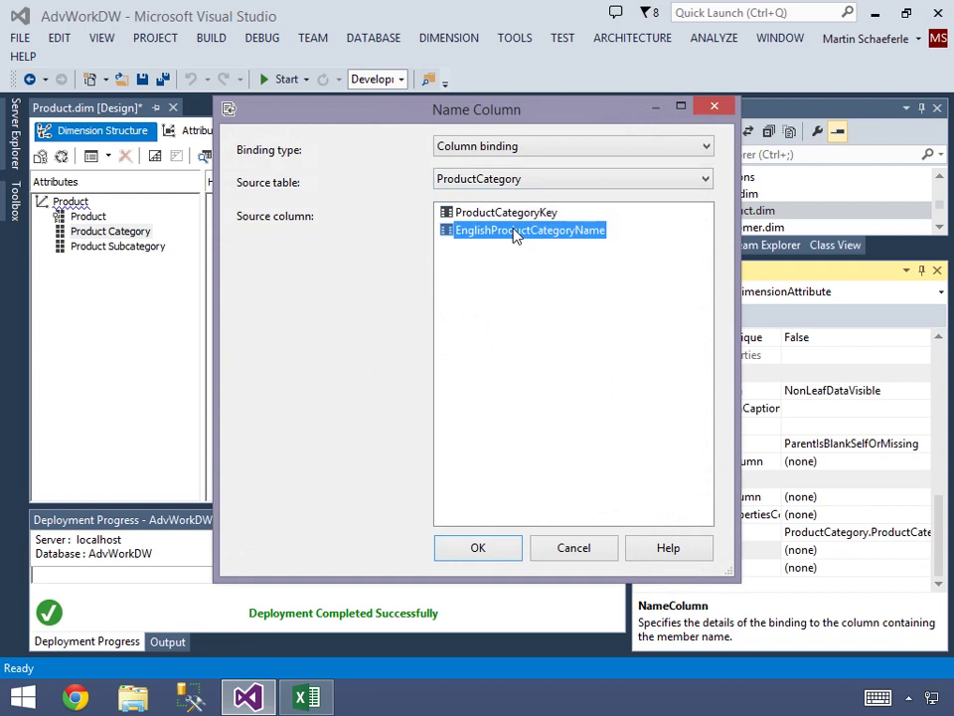
left_click(494, 548)
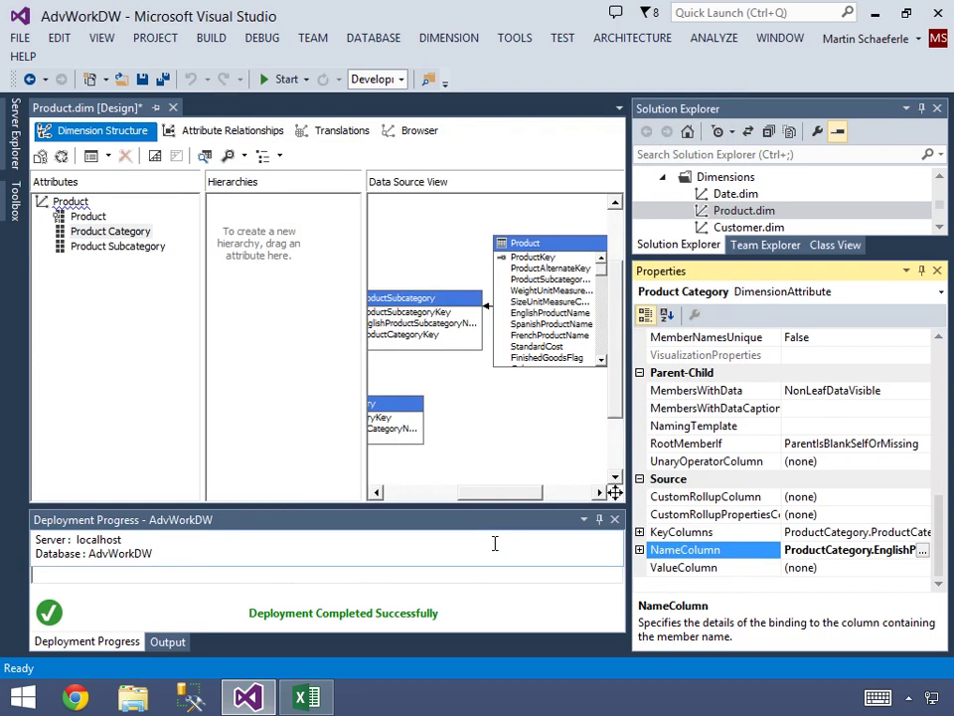
Step: Add the Color, ListPrice and Size columns of the Product table as attributes of the Product dimension
left_click(546, 358)
left_click_drag(550, 370, 549, 459)
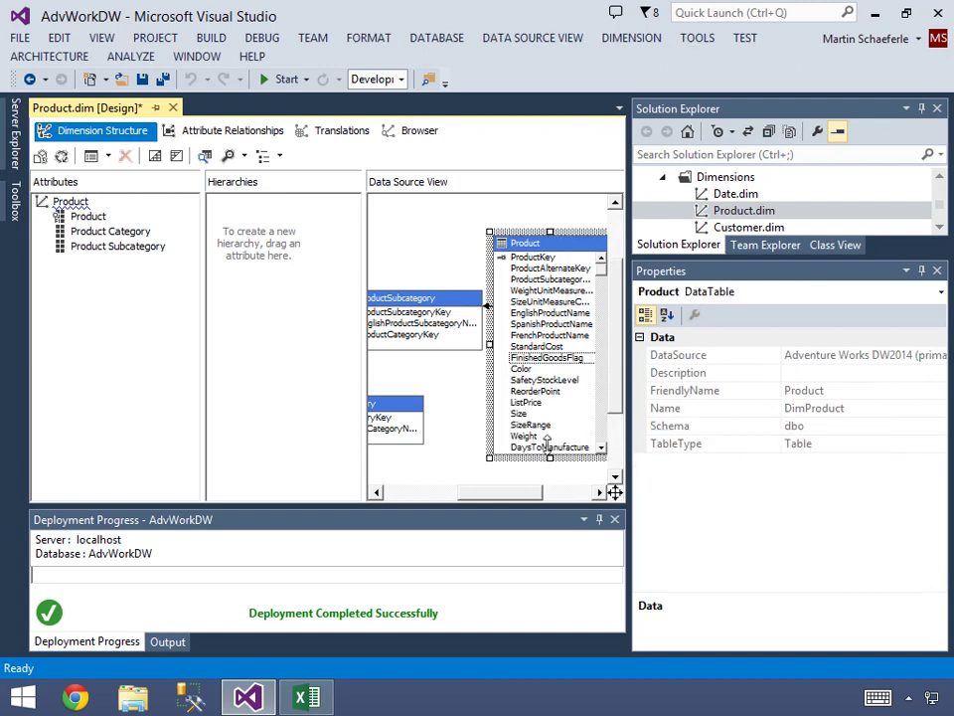
left_click(527, 370)
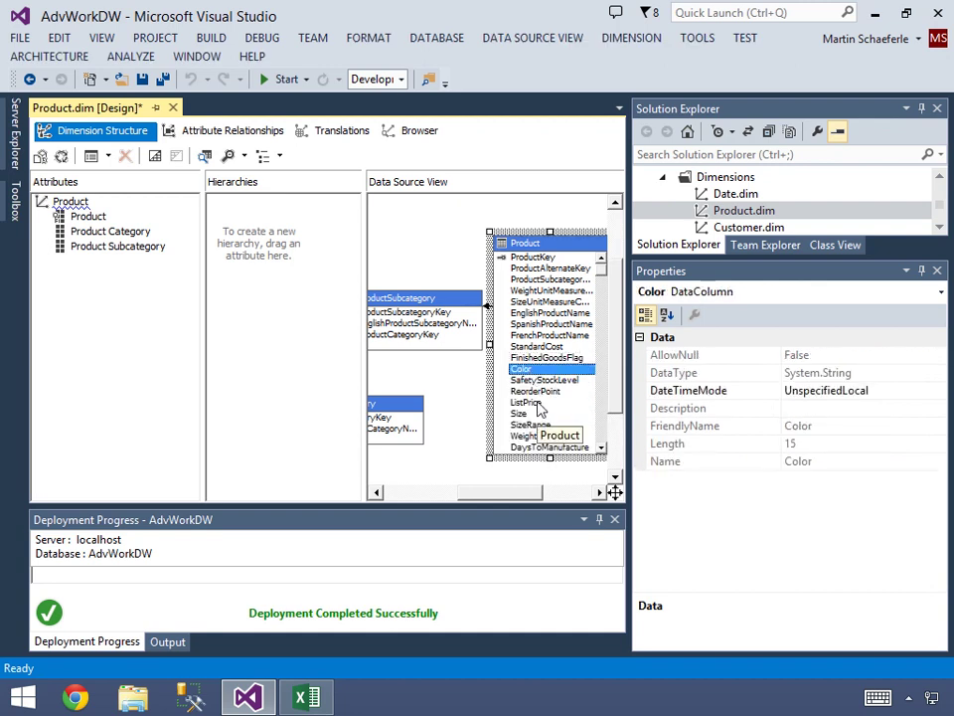
left_click(539, 403, "ctrl")
left_click(537, 416, "ctrl")
left_click_drag(537, 415, 159, 328)
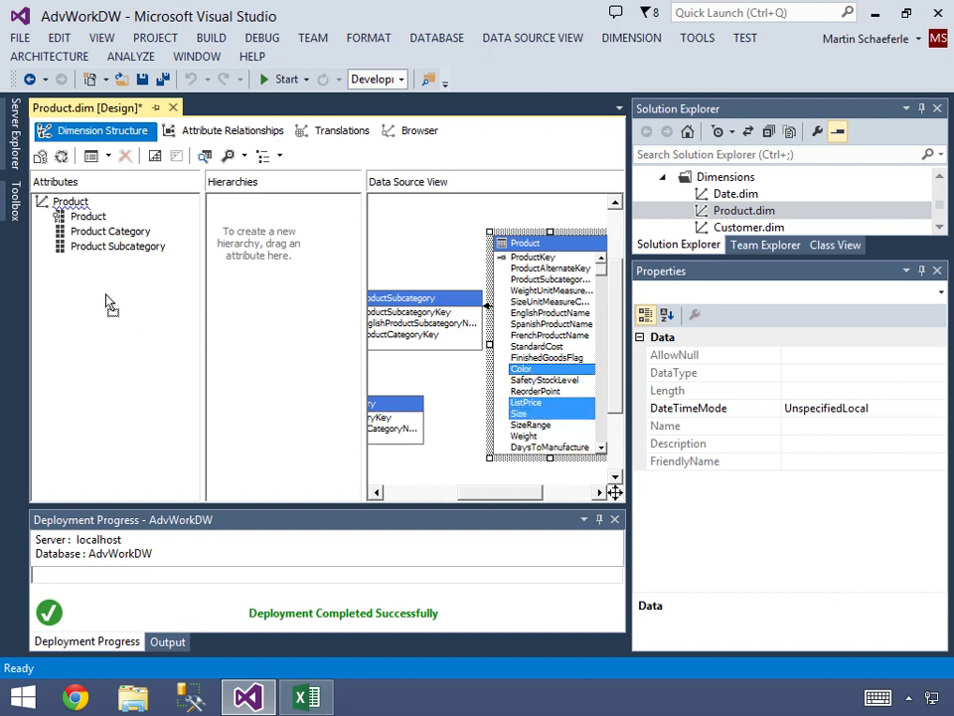
left_click_drag(110, 305, 109, 303)
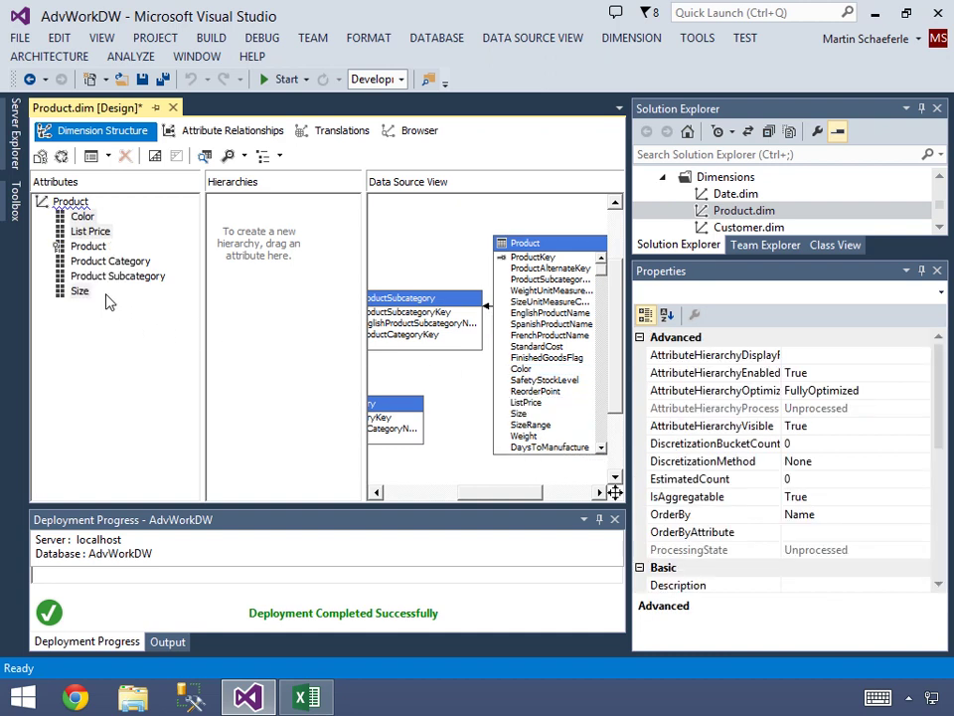
Step: Deploy the AdvWorkDW project with the updated Product dimension attributes
left_click(938, 189)
scroll(939, 194, "up", 3)
right_click(709, 194)
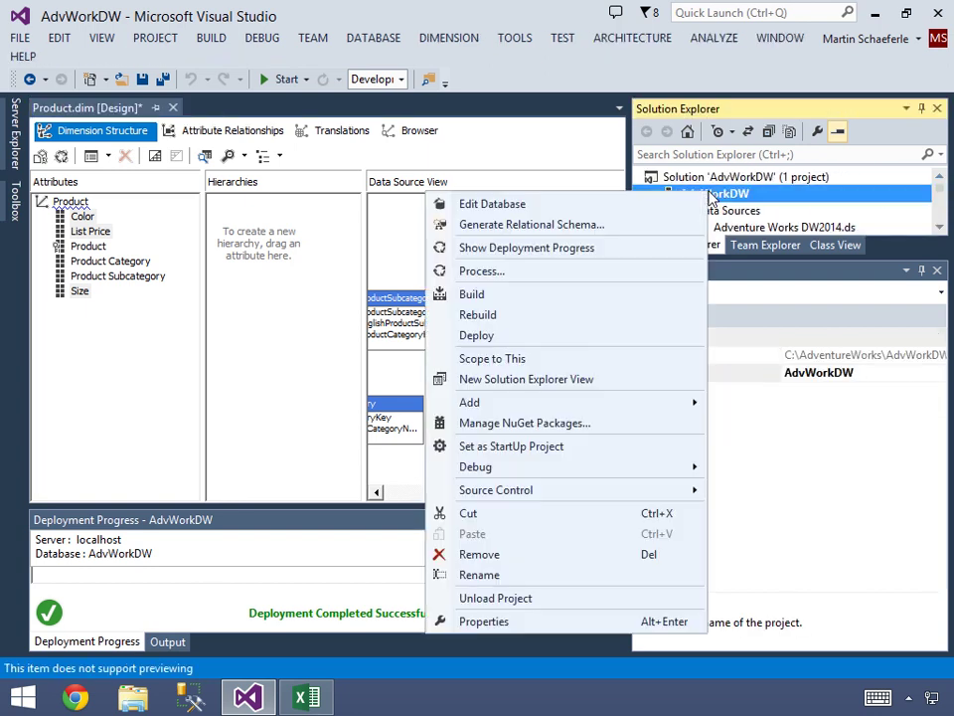
left_click(496, 339)
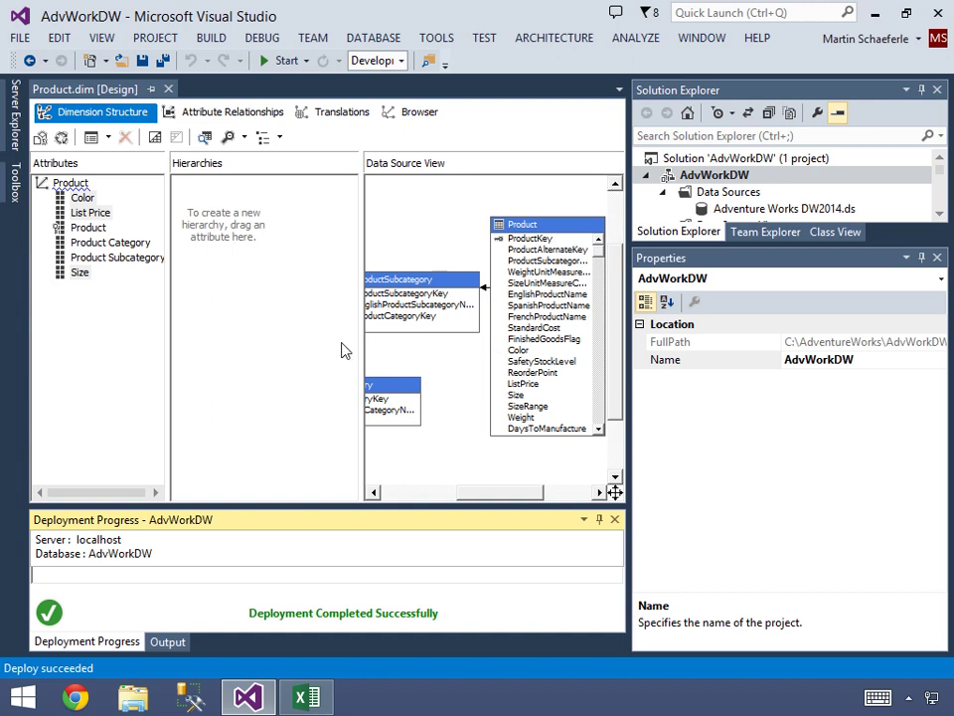
Step: Create a hierarchy in the Product dimension with Color as the first level and Size as the second
left_click(249, 311)
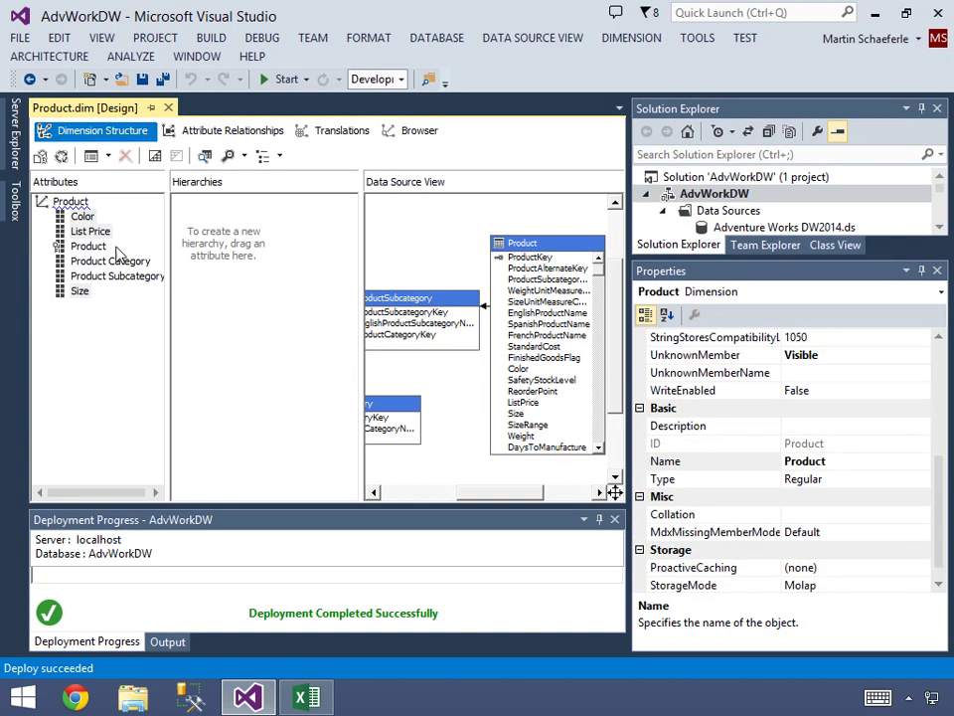
left_click(89, 232)
left_click_drag(83, 215, 181, 256)
left_click_drag(82, 292, 216, 253)
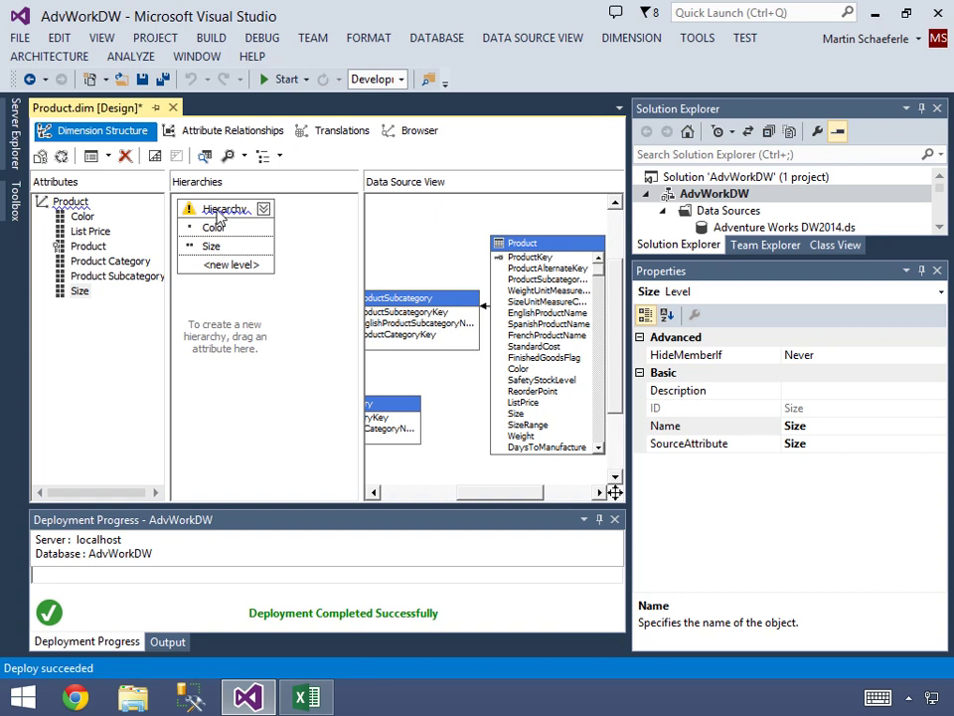
Step: Rename the new Product hierarchy as Color By Size
right_click(220, 210)
left_click(272, 308)
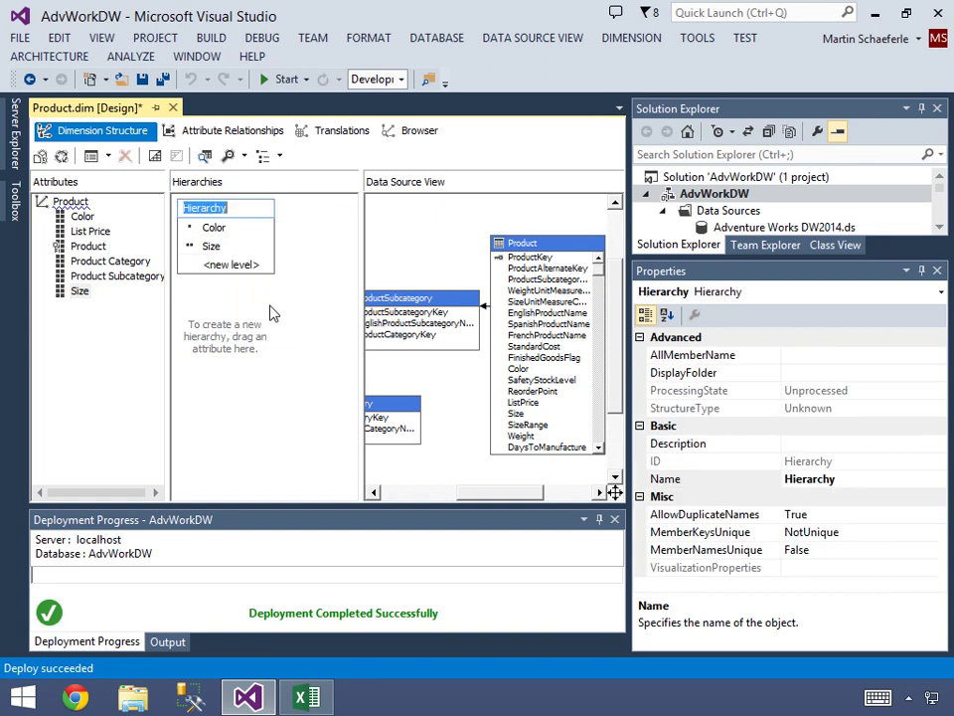
type("Color By Size")
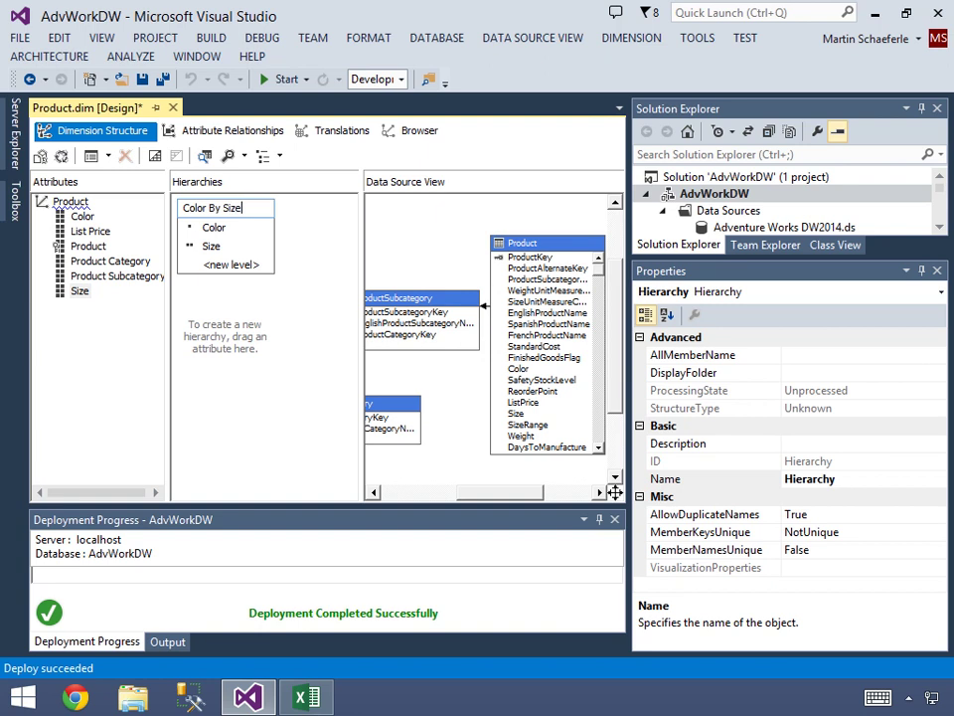
key("Return")
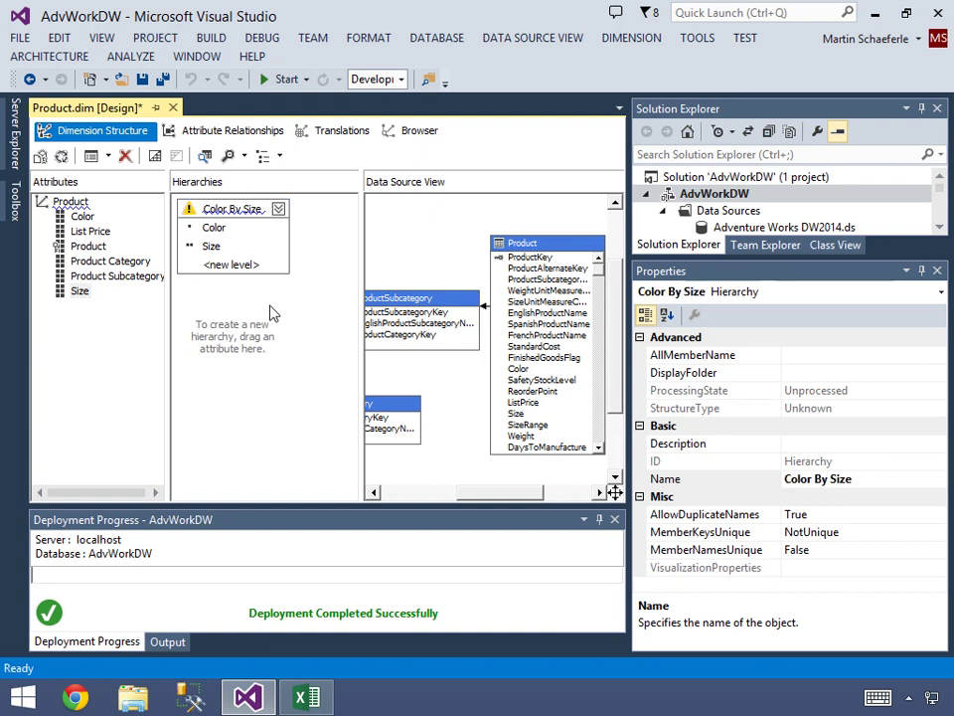
Step: Deploy the AdvWorkDW project again, and switch to the Book1 workbook in Excel to refresh its PivotTable data
right_click(673, 196)
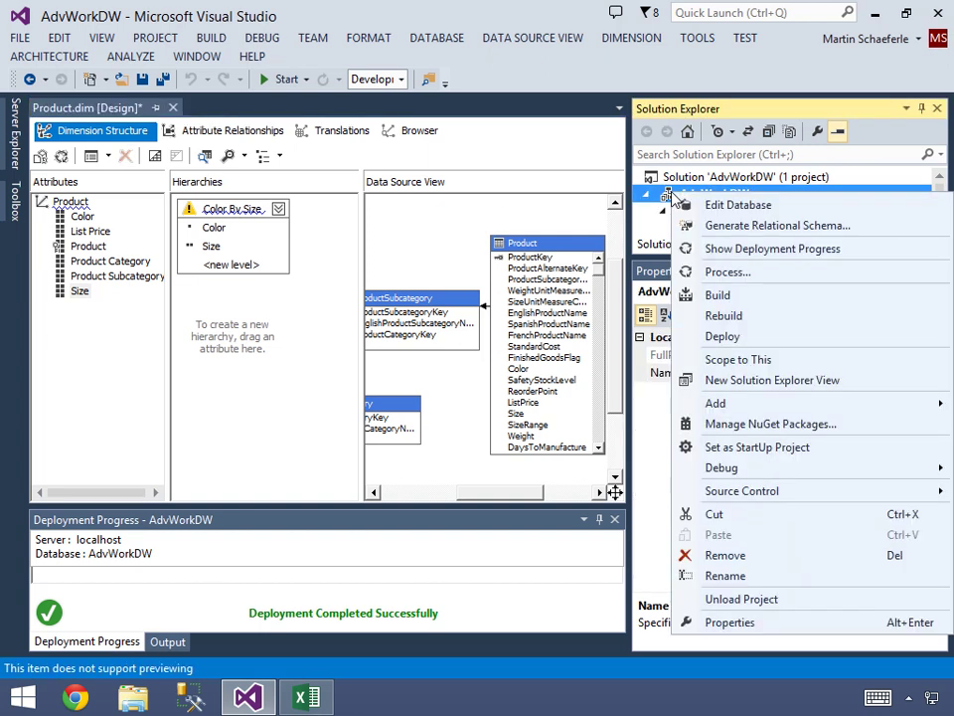
left_click(721, 335)
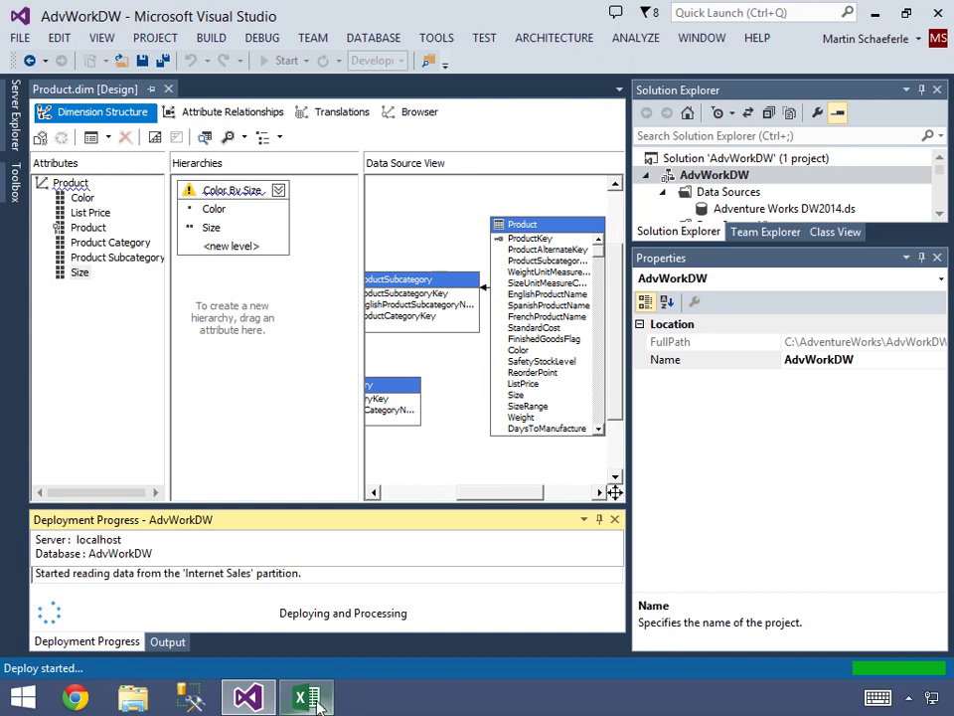
mouse_move(316, 702)
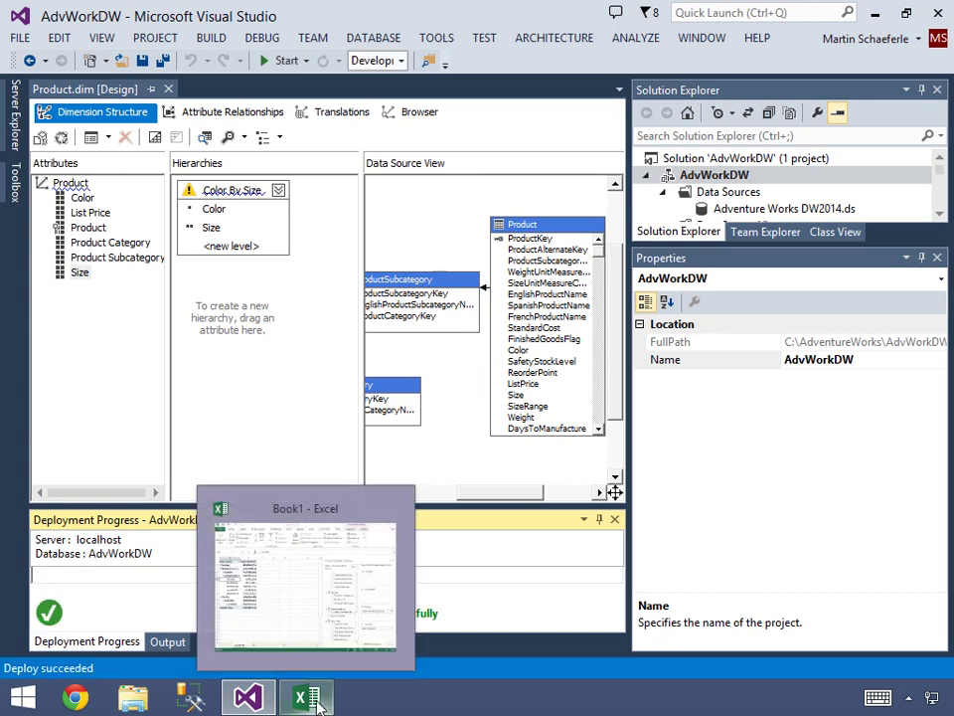
left_click(316, 702)
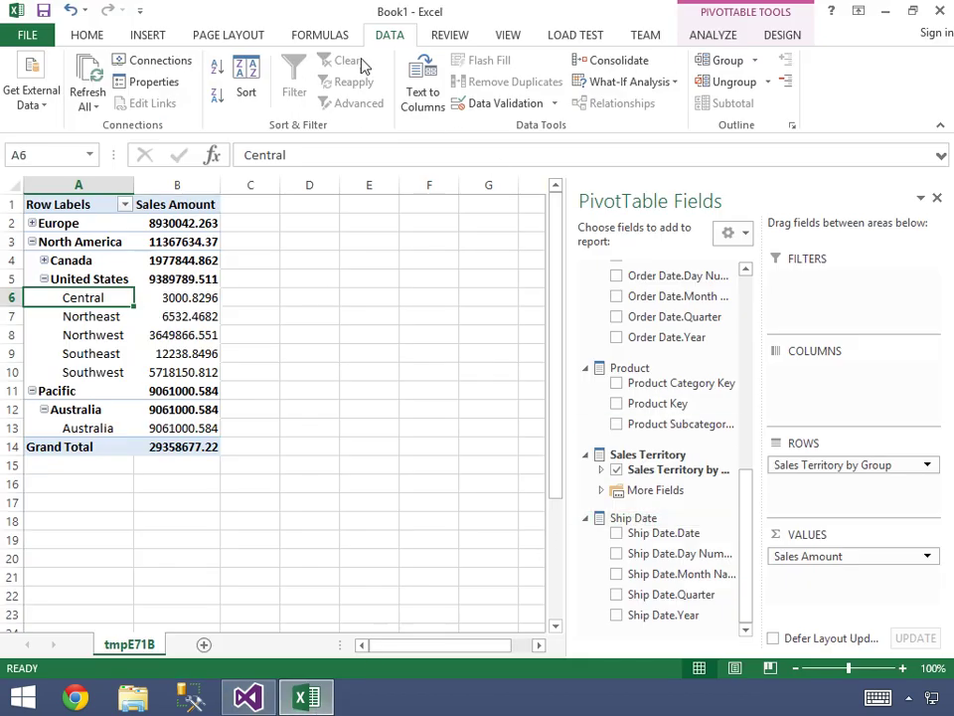
left_click(93, 77)
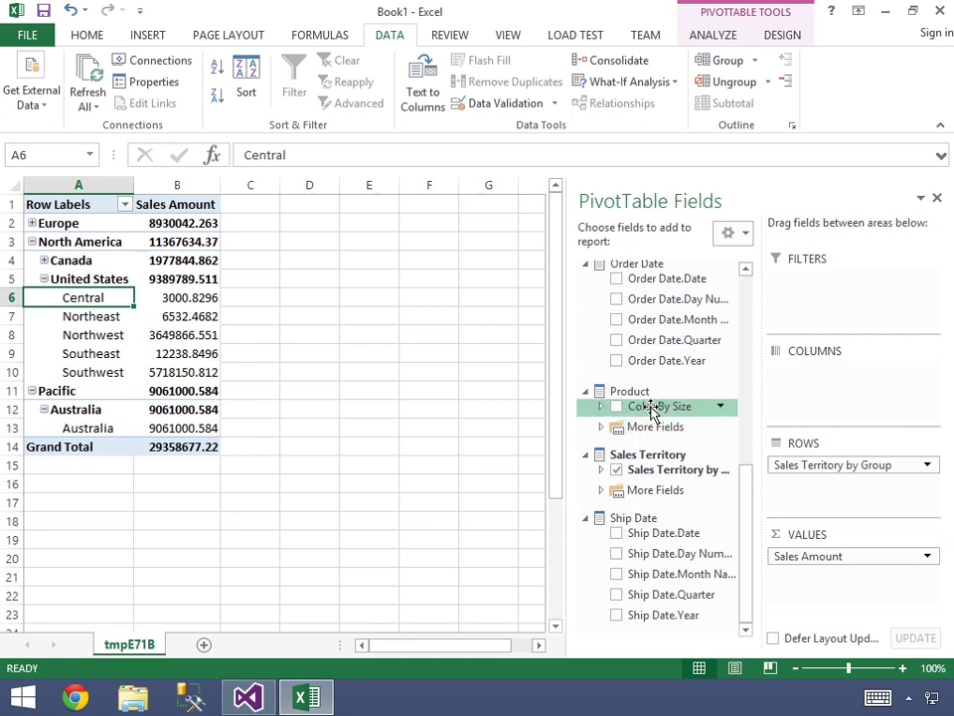
Step: Add the Product table's Color By Size hierarchy to the PivotTable columns and expand the Black color into its sizes
left_click_drag(651, 413, 802, 396)
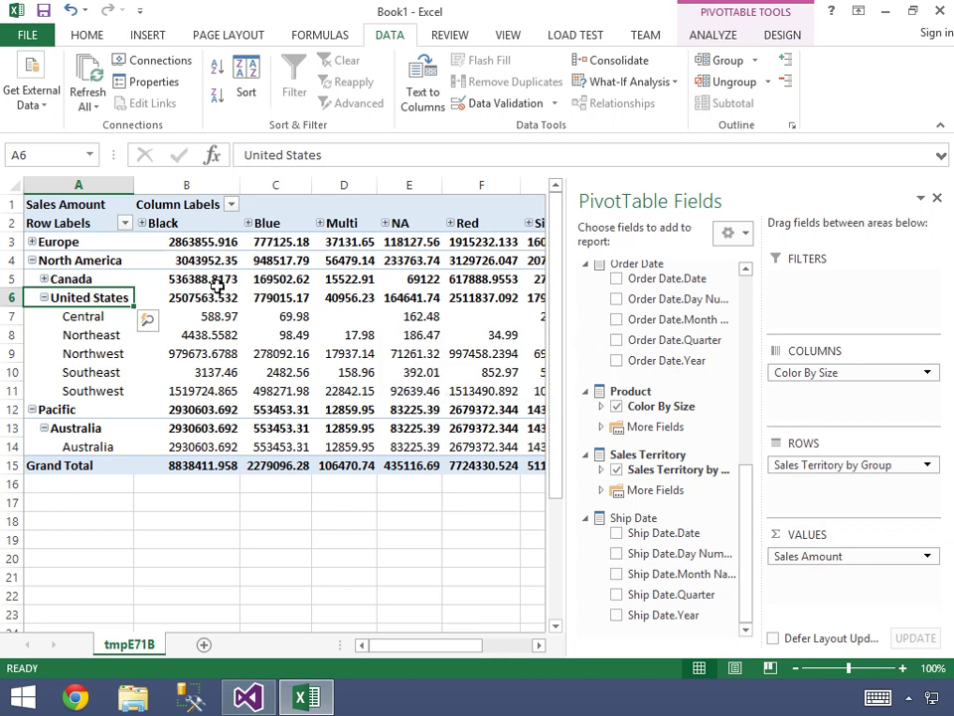
left_click(141, 222)
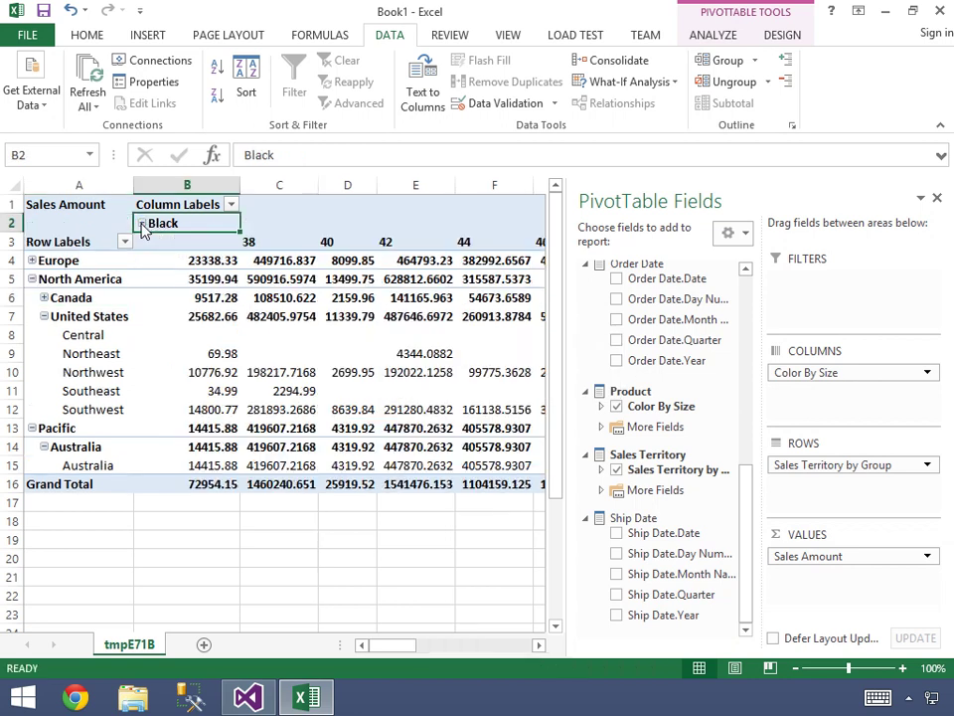